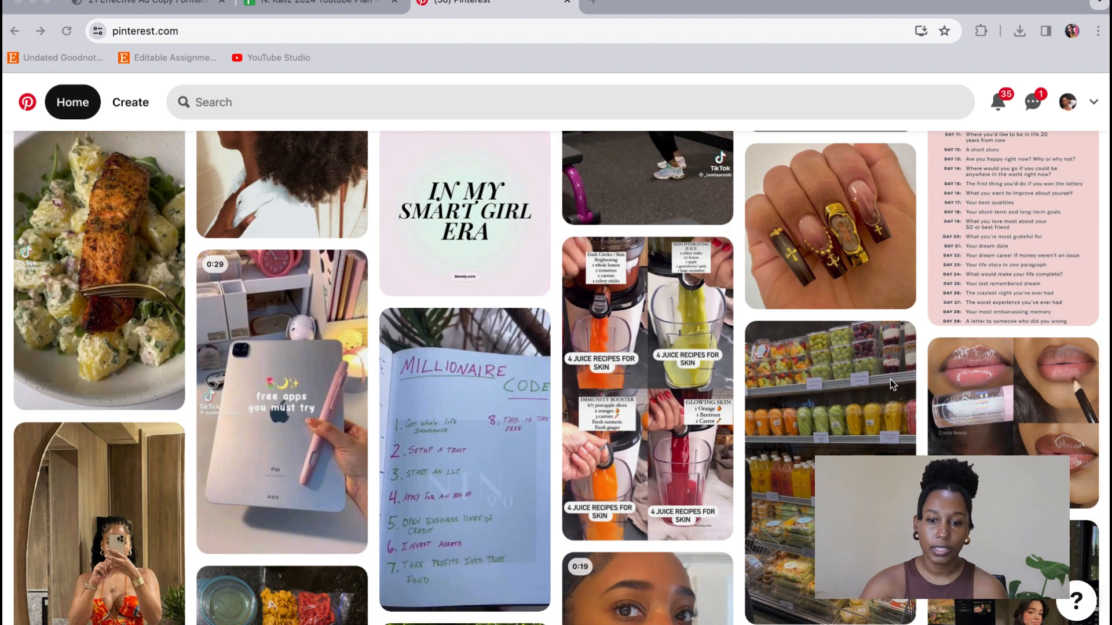
# Step: Browse the home feed for pins that could inspire a vision board
pyautogui.scroll(-3, 864, 443)
pyautogui.scroll(-4, 864, 443)
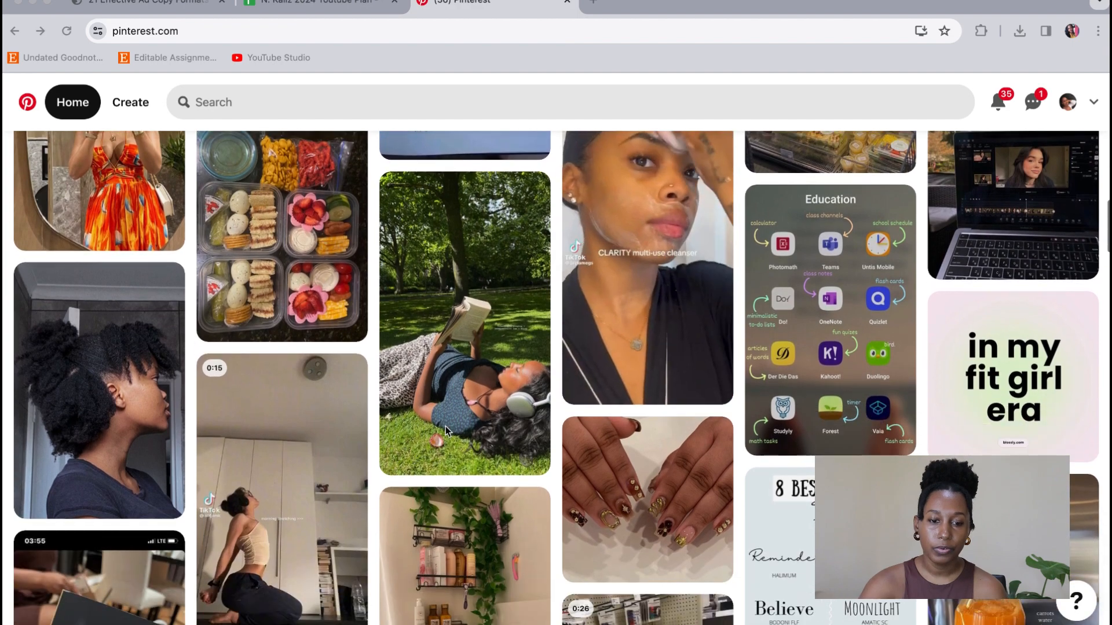
pyautogui.scroll(-4, 444, 426)
pyautogui.scroll(-10, 445, 431)
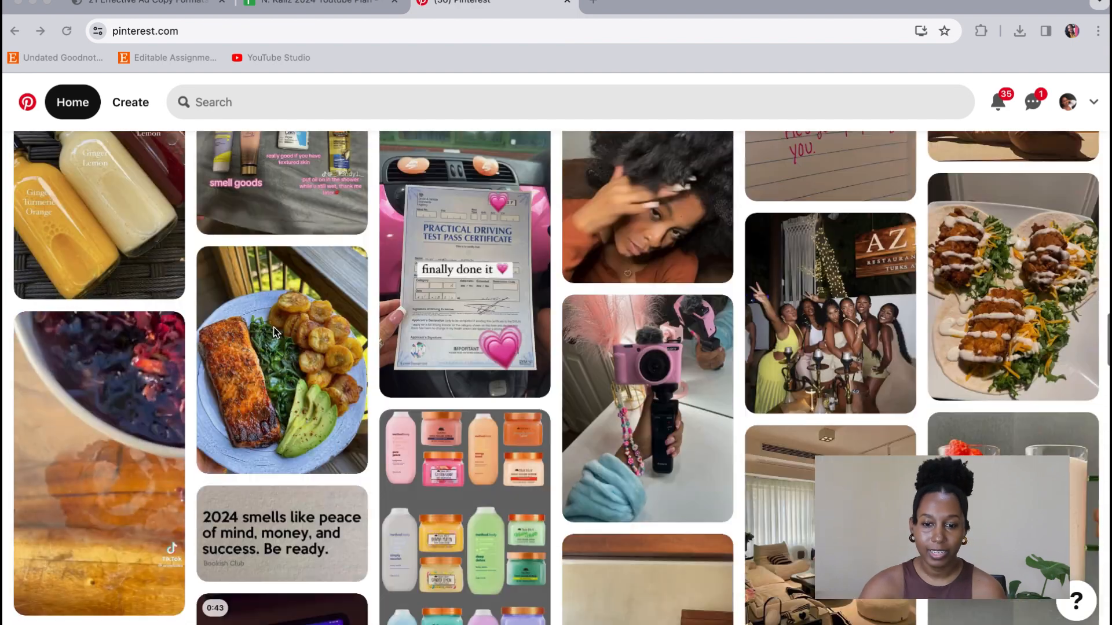
pyautogui.scroll(-6, 515, 325)
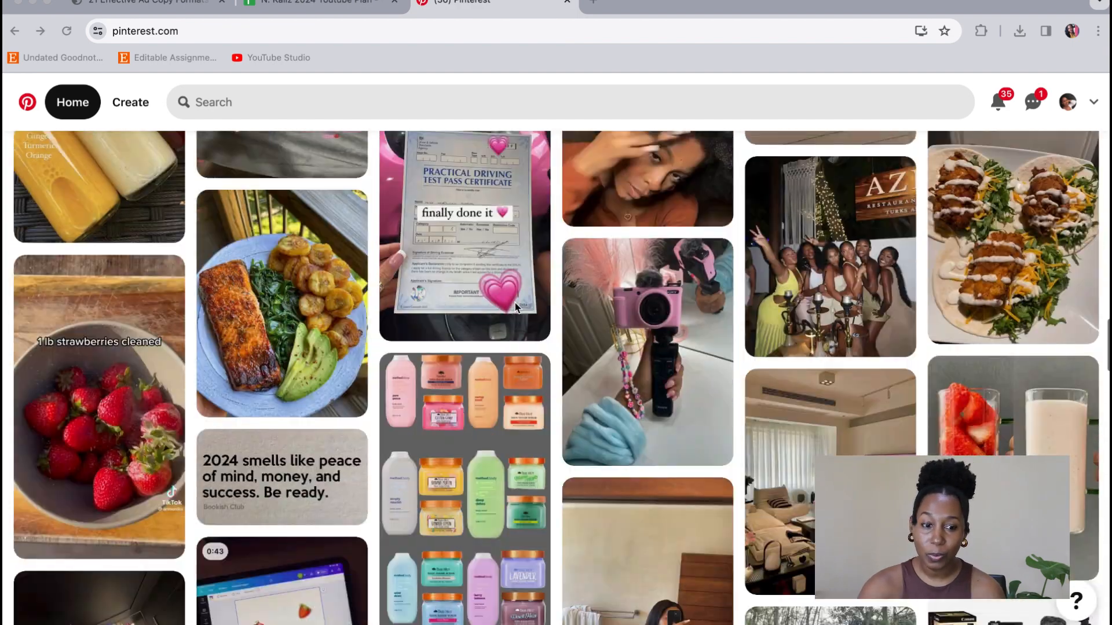
pyautogui.scroll(-1, 689, 331)
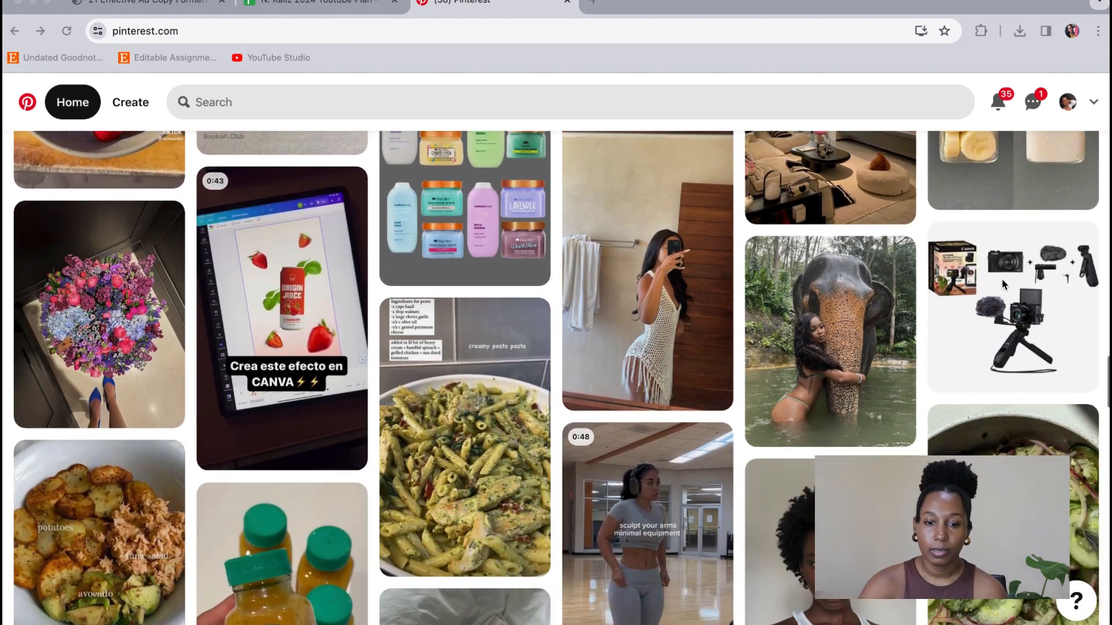
pyautogui.scroll(-3, 618, 398)
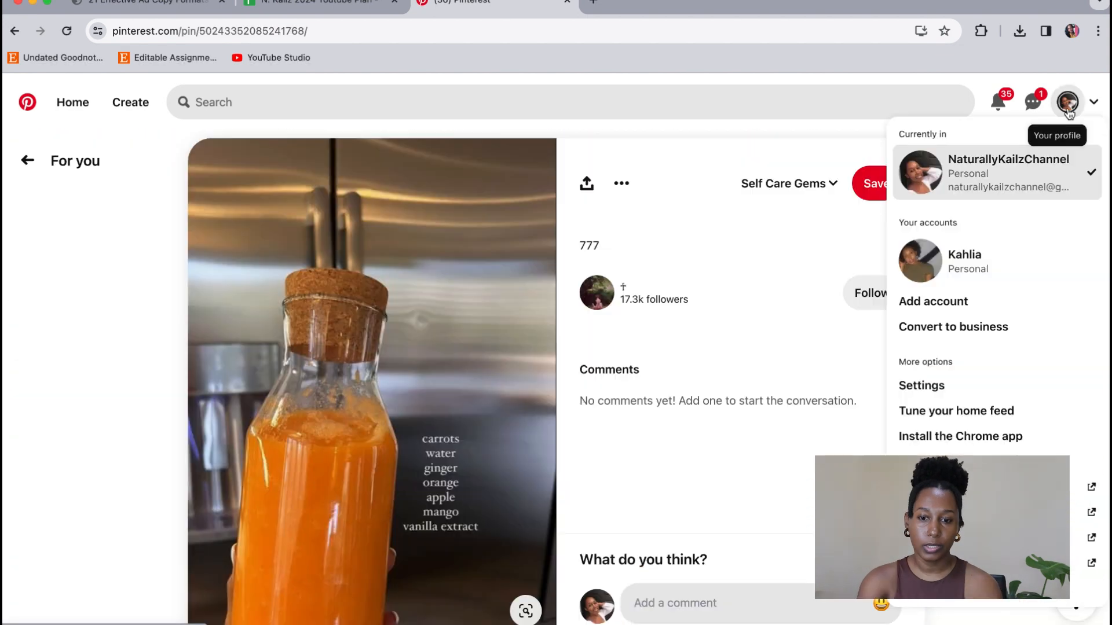
# Step: Create a new board named "Vision 2024" from the profile page, without making it secret
pyautogui.click(1067, 102)
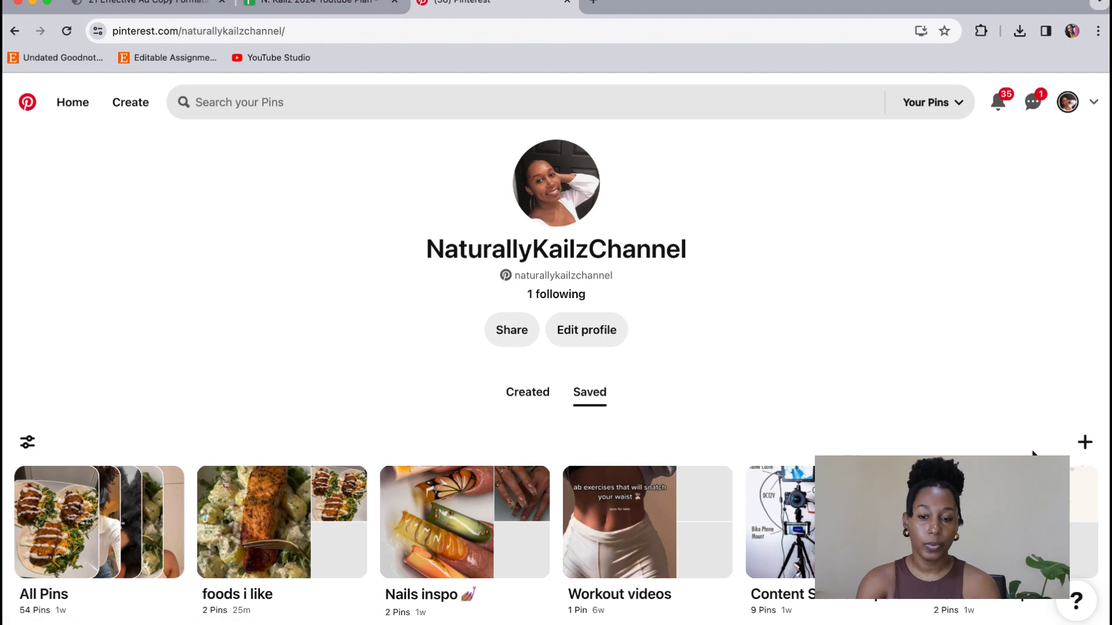
pyautogui.click(1085, 445)
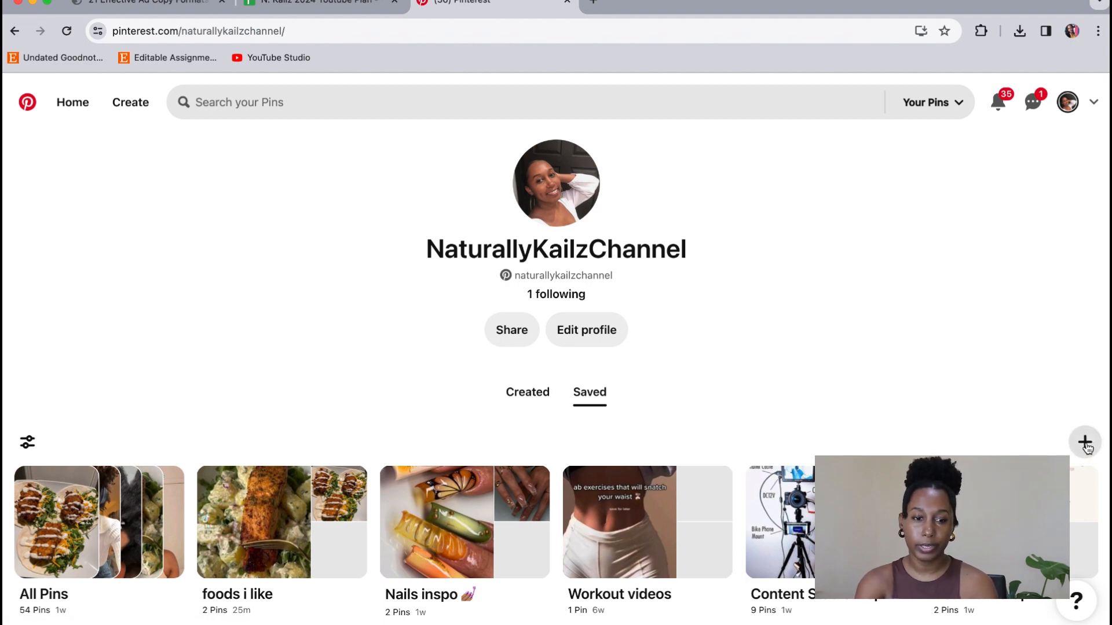
pyautogui.click(962, 466)
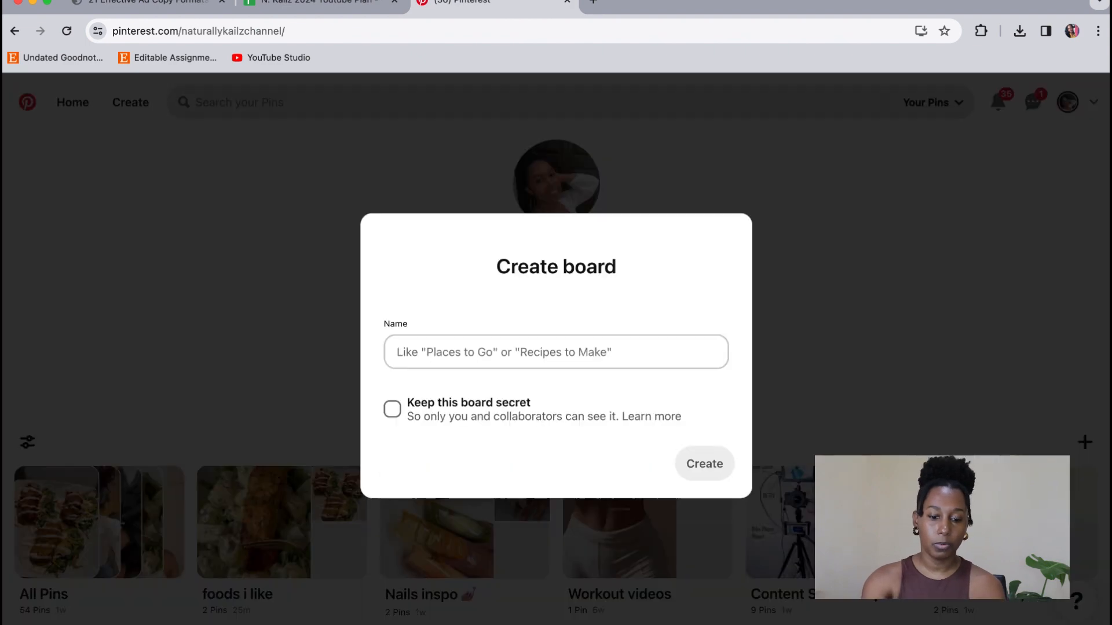
pyautogui.click(420, 348)
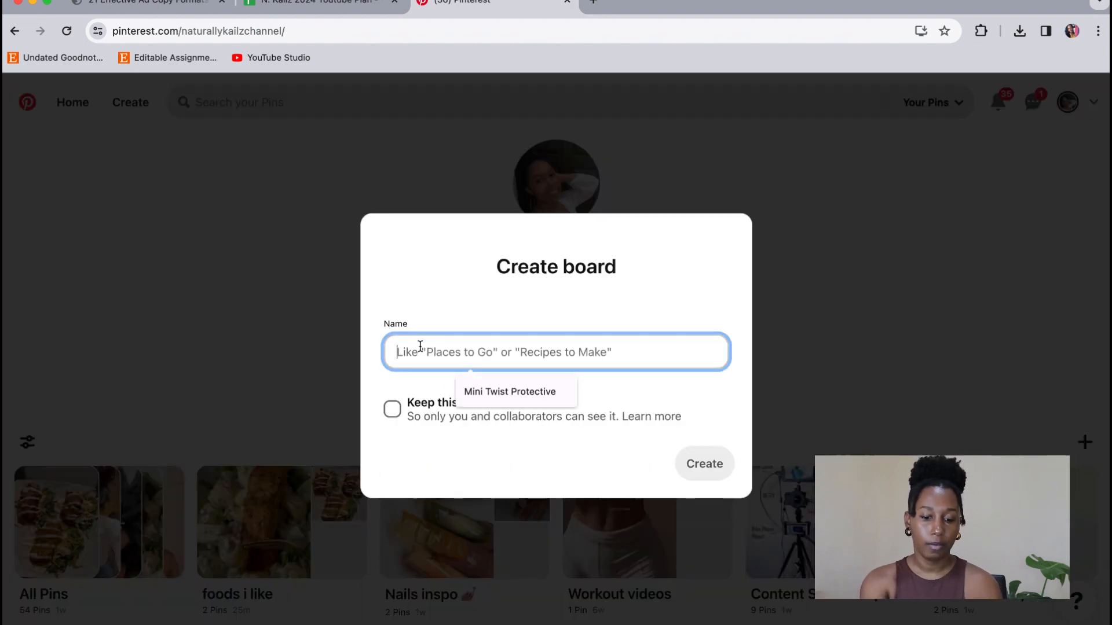
pyautogui.write('Vision')
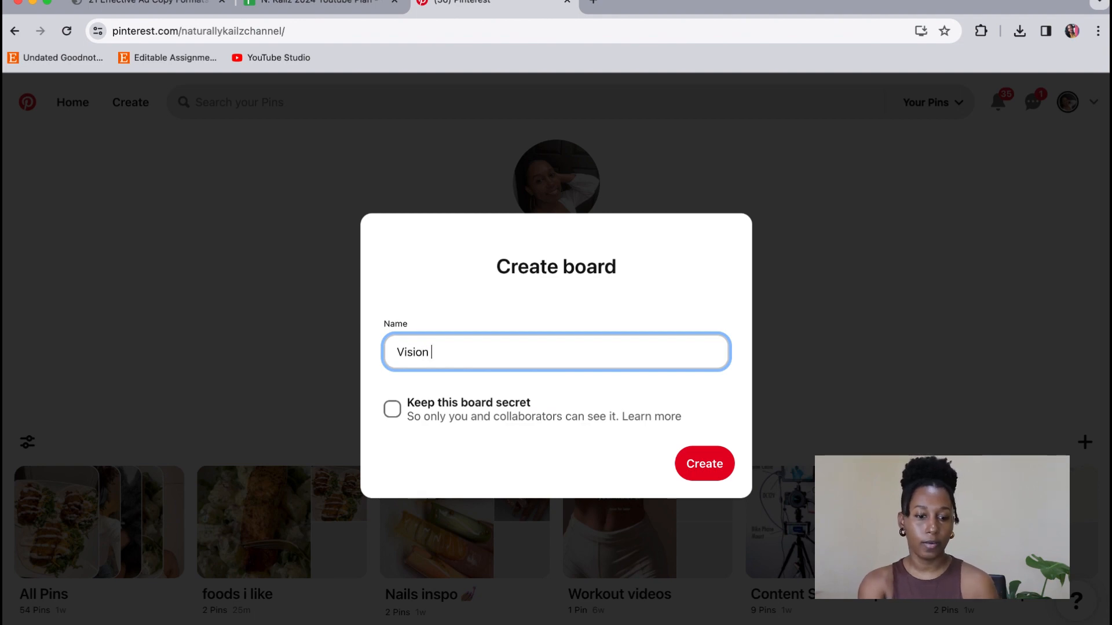
pyautogui.write(' 2024')
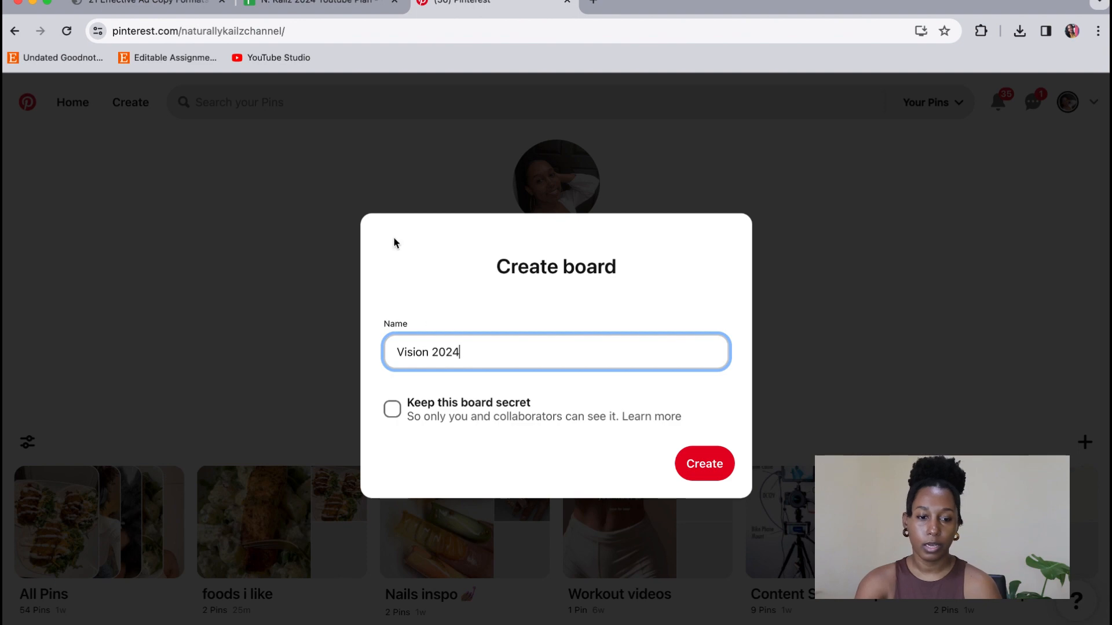
pyautogui.click(716, 472)
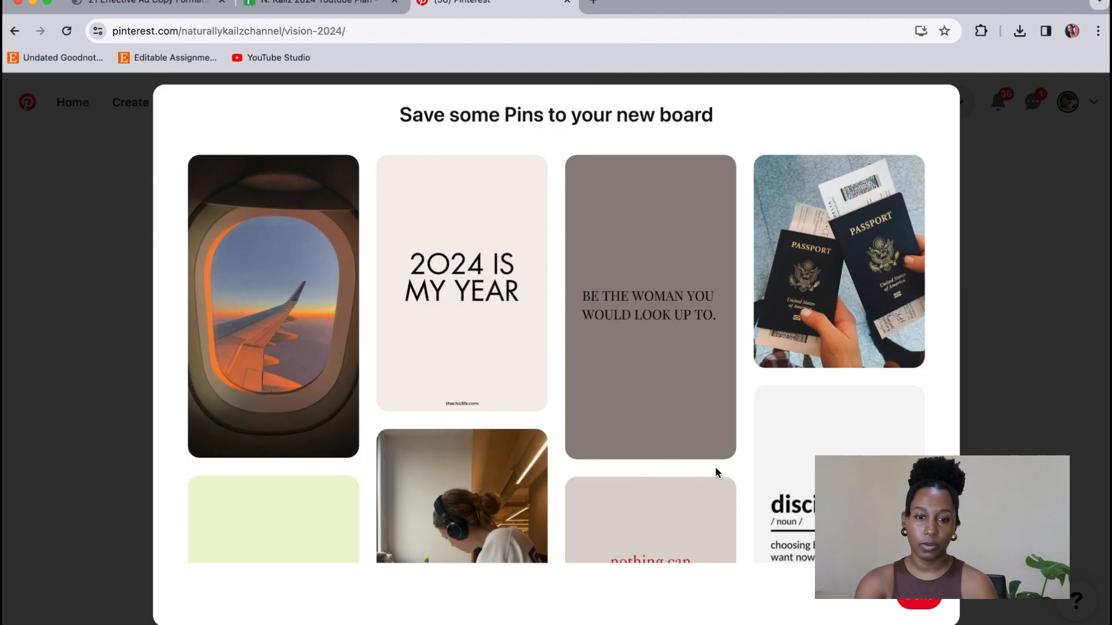
# Step: Look through the suggested pins, save the airplane window sunset pin to the new board, and finish the suggestions
pyautogui.scroll(-2, 623, 419)
pyautogui.scroll(-1, 623, 418)
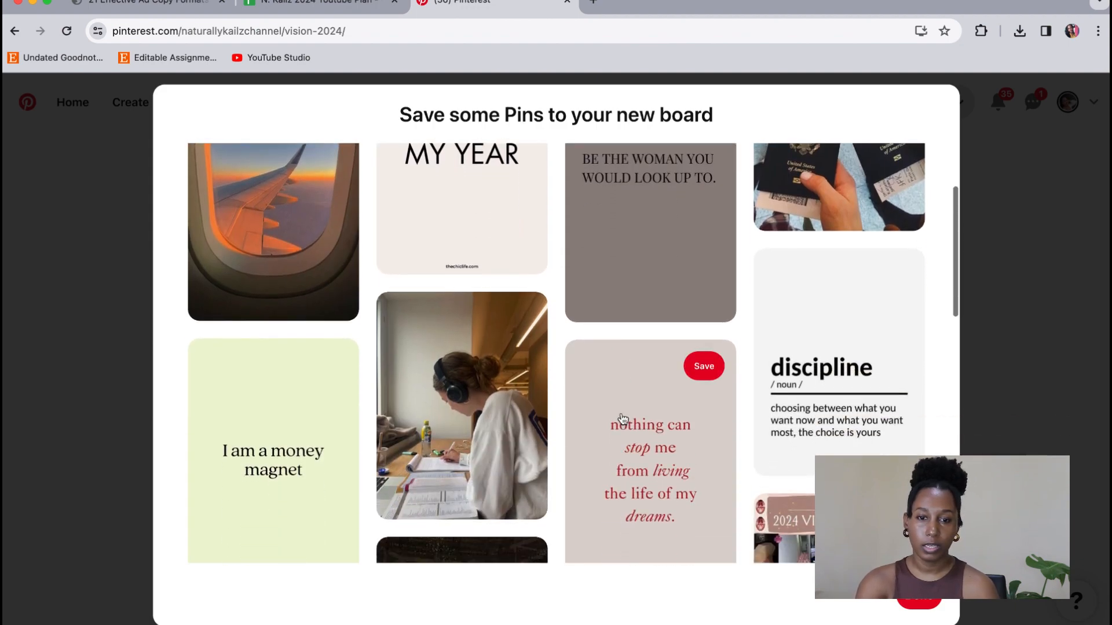
pyautogui.scroll(3, 623, 419)
pyautogui.scroll(-8, 623, 419)
pyautogui.scroll(-3, 623, 418)
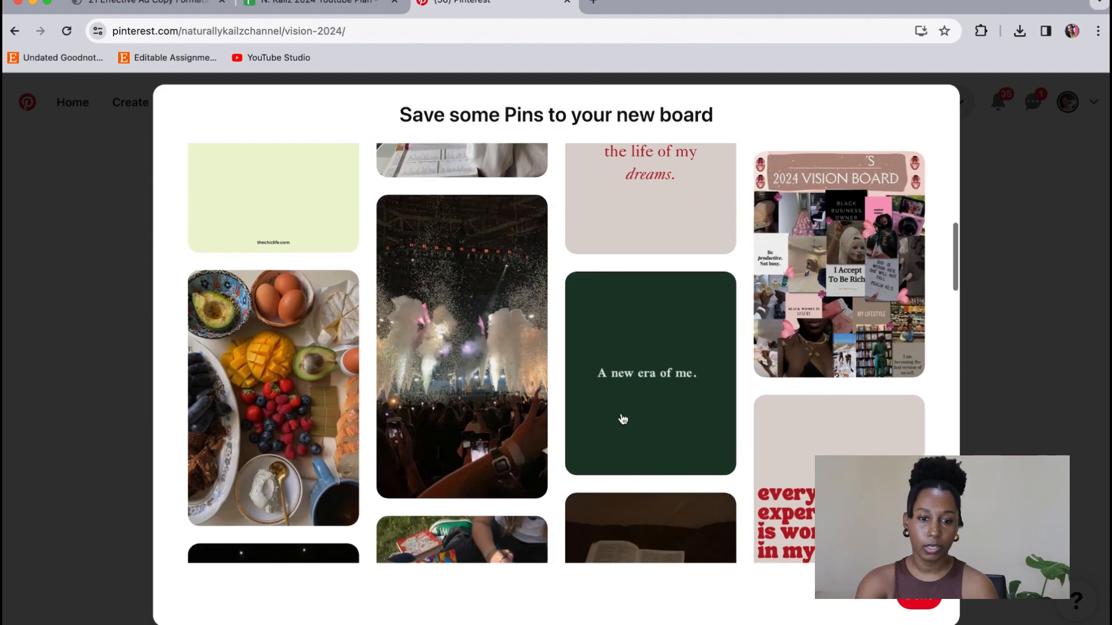
pyautogui.scroll(-9, 623, 418)
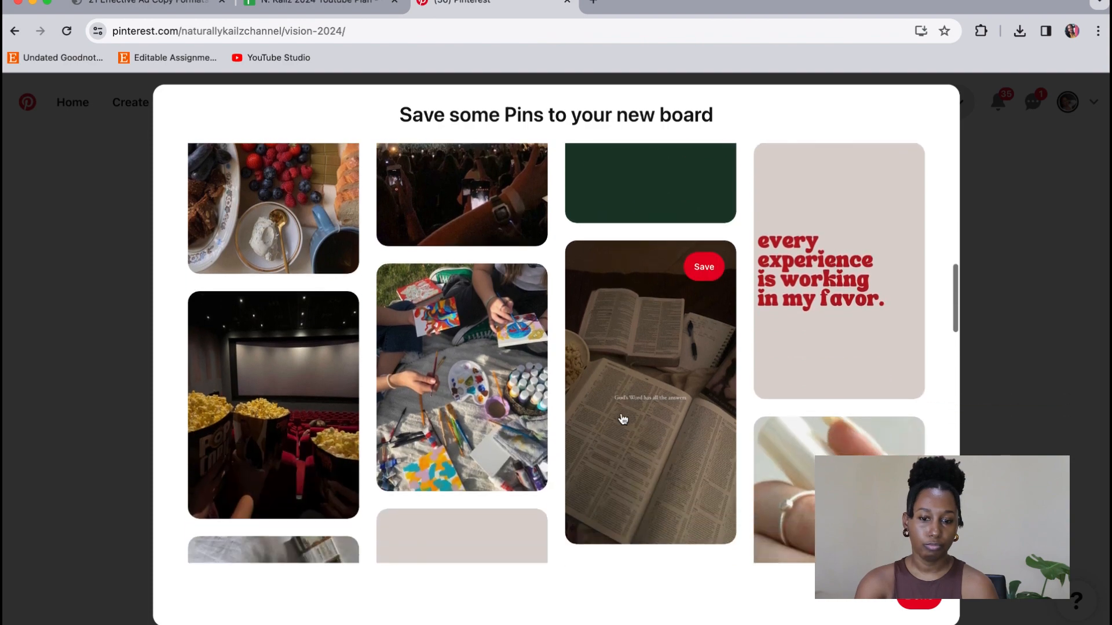
pyautogui.scroll(15, 623, 418)
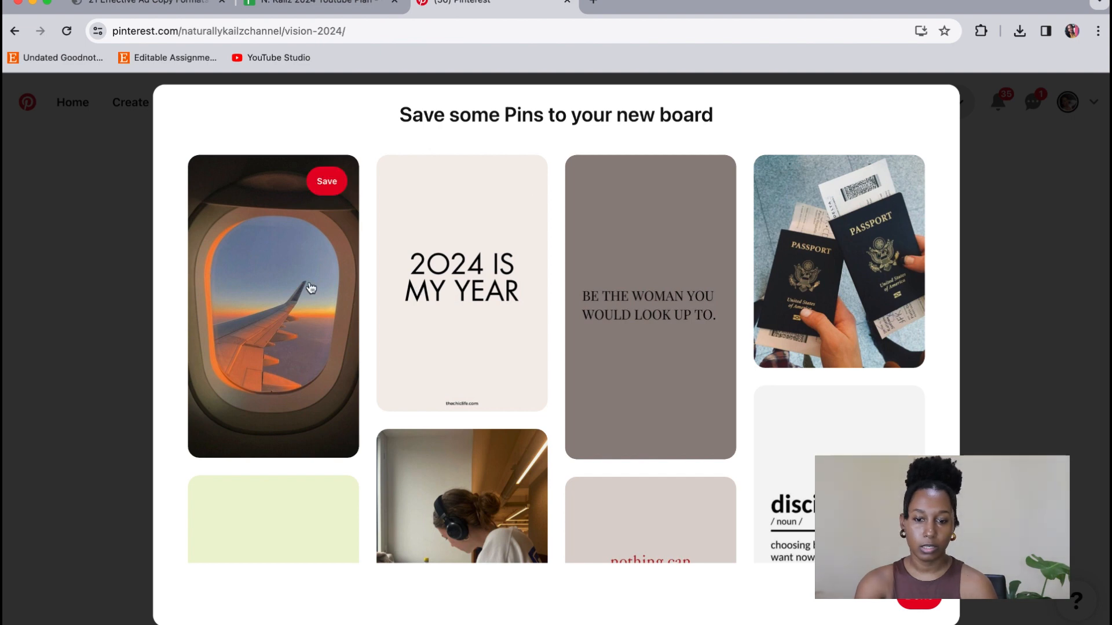
pyautogui.click(326, 182)
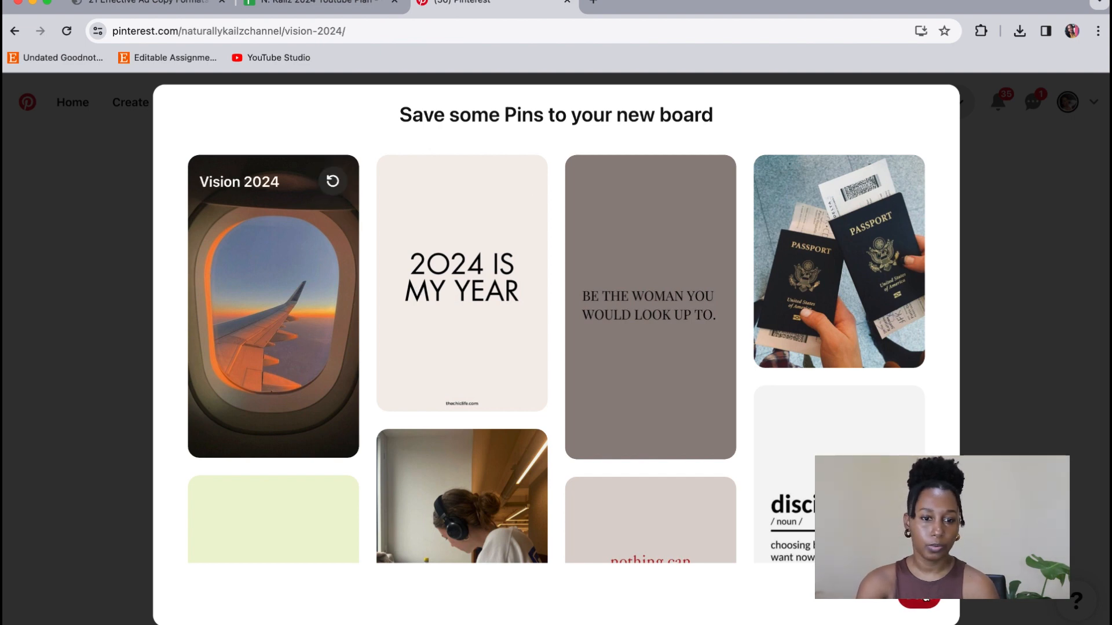
pyautogui.click(919, 600)
# Step: Return to the orange carrot and ginger juice pin and save it to the Vision 2024 board
pyautogui.click(15, 31)
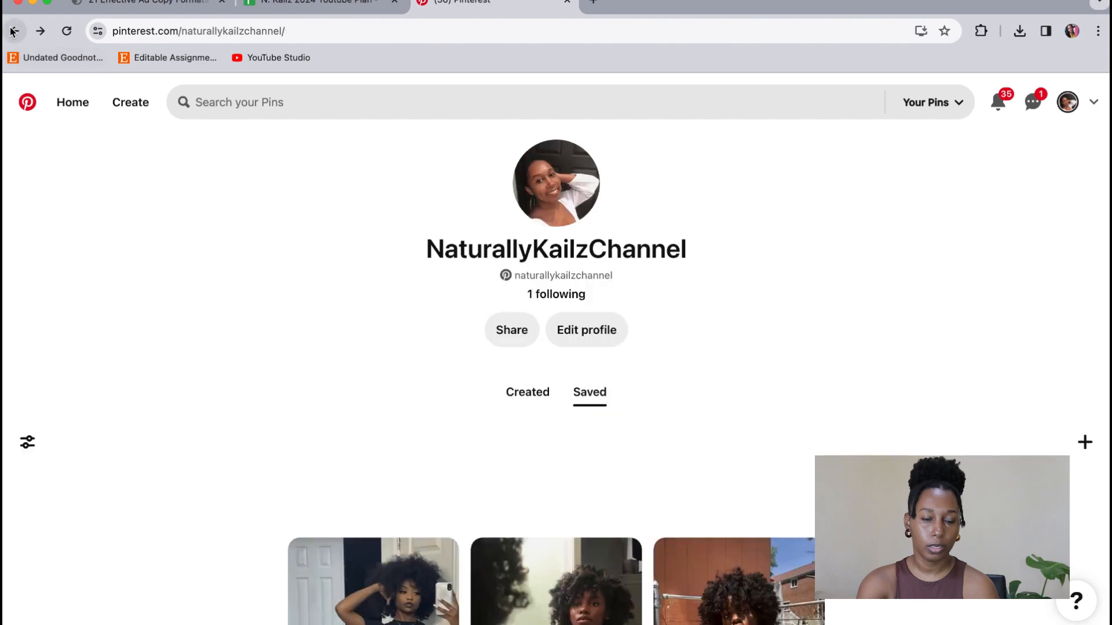
pyautogui.click(14, 32)
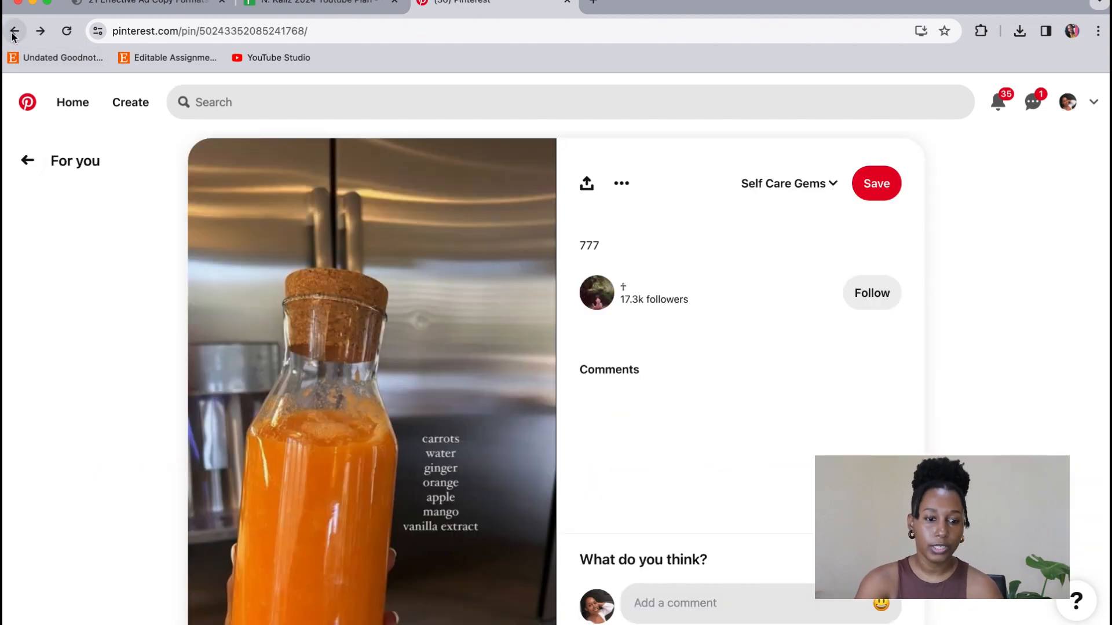
pyautogui.scroll(-2, 359, 431)
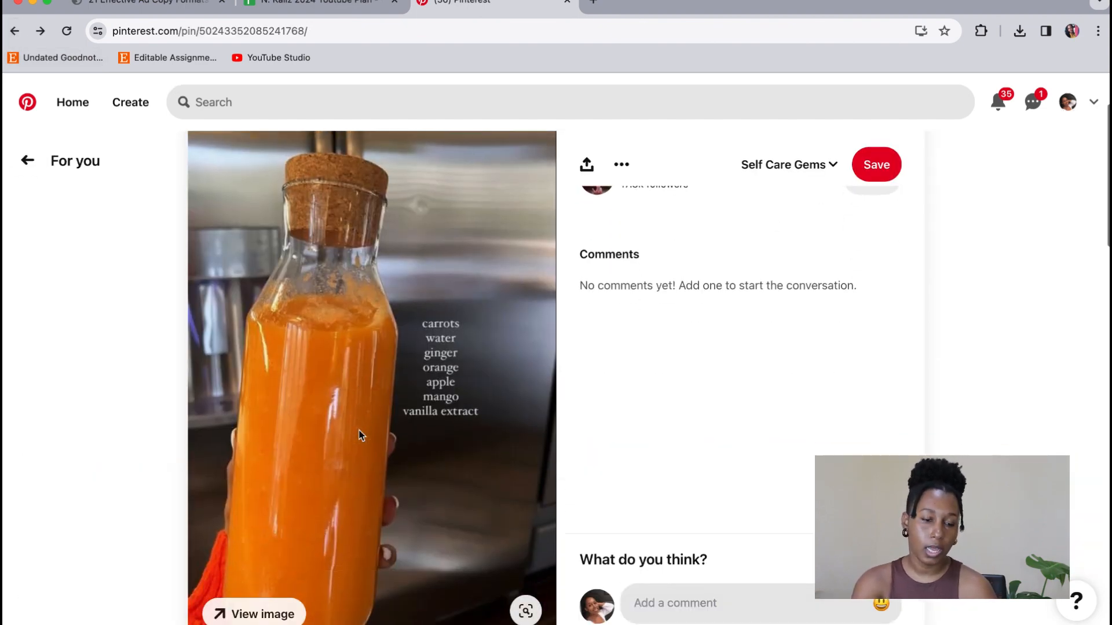
pyautogui.scroll(2, 429, 391)
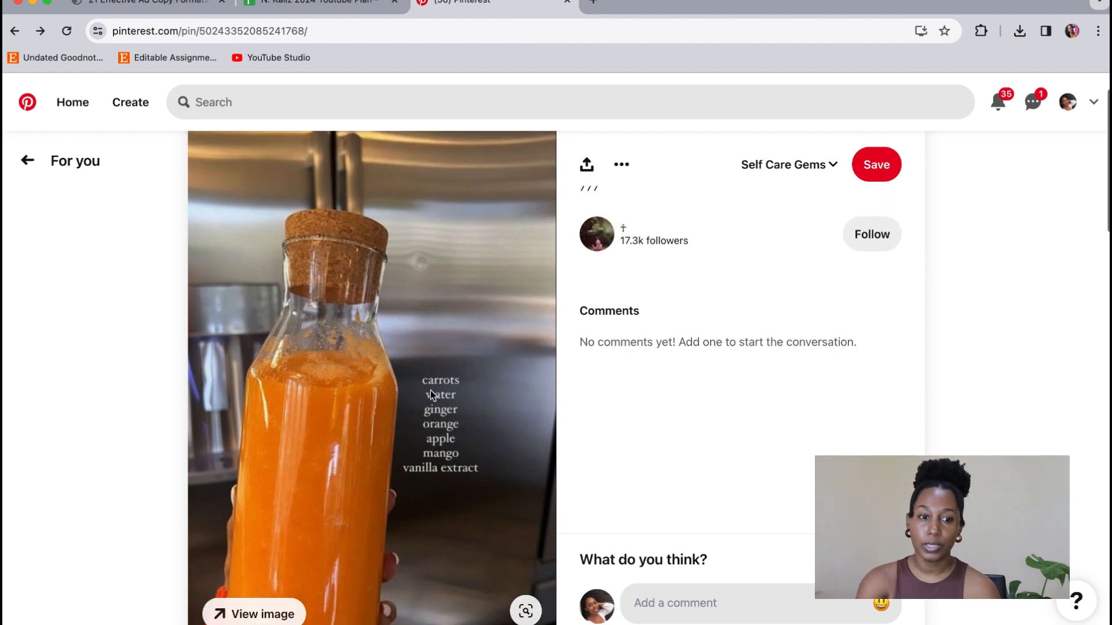
pyautogui.scroll(-2, 430, 391)
pyautogui.scroll(3, 430, 391)
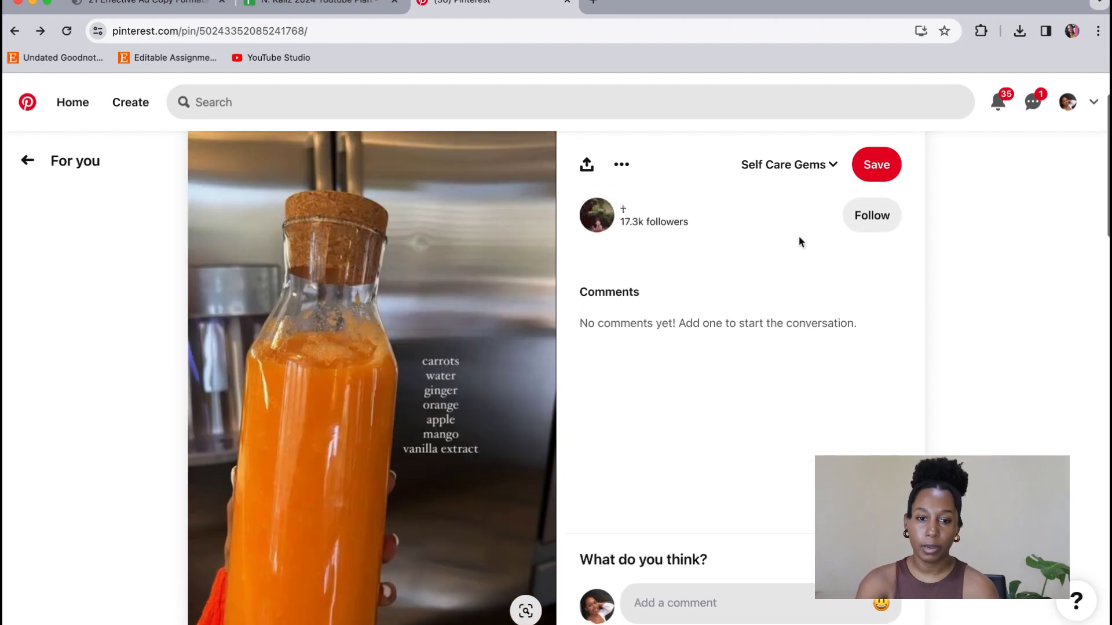
pyautogui.click(833, 166)
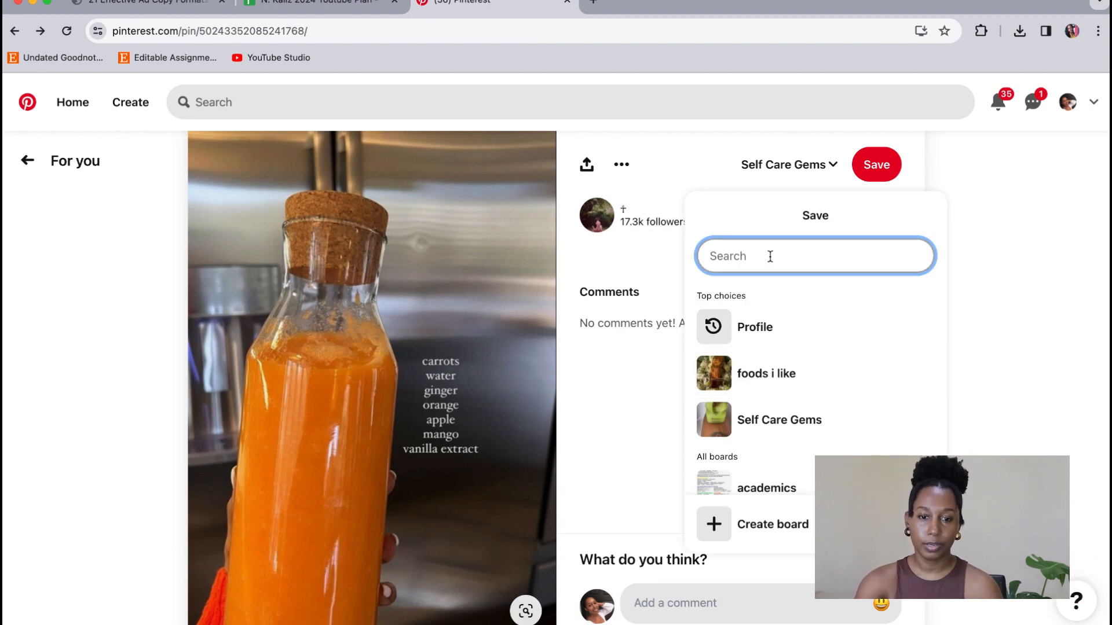
pyautogui.write('vis')
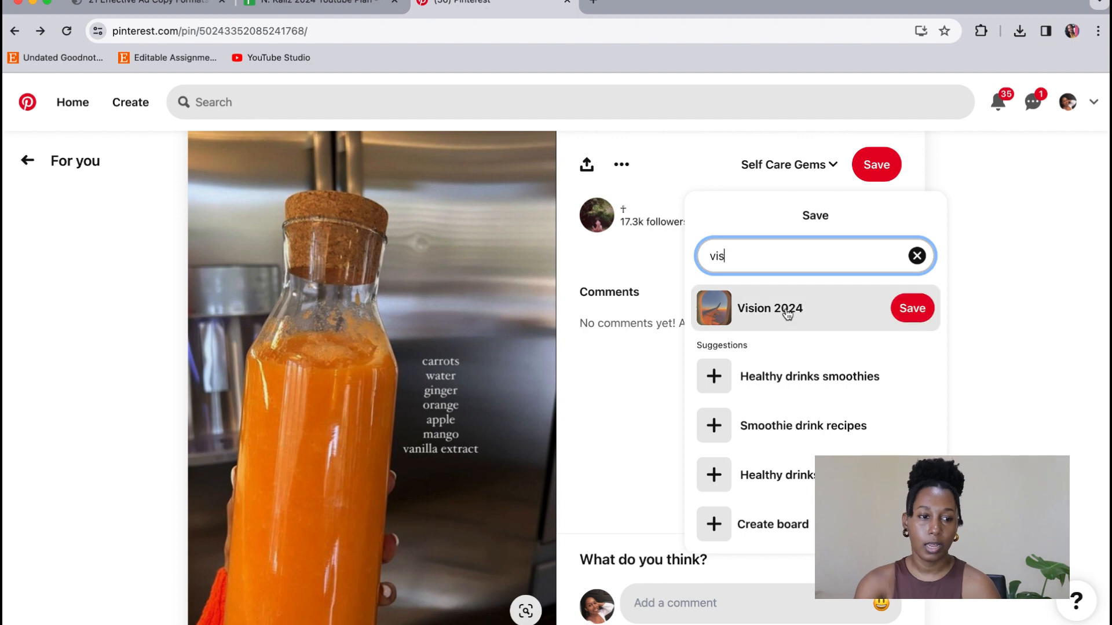
pyautogui.click(786, 313)
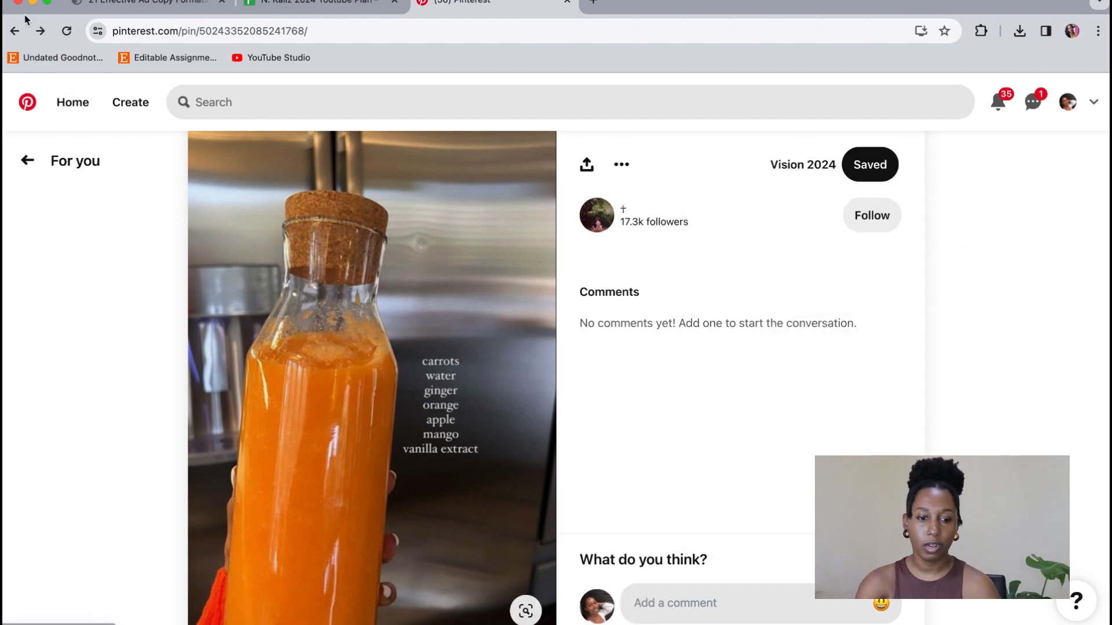
# Step: Return to the home feed and search for pins using the suggested term "workout aesthetic"
pyautogui.click(14, 31)
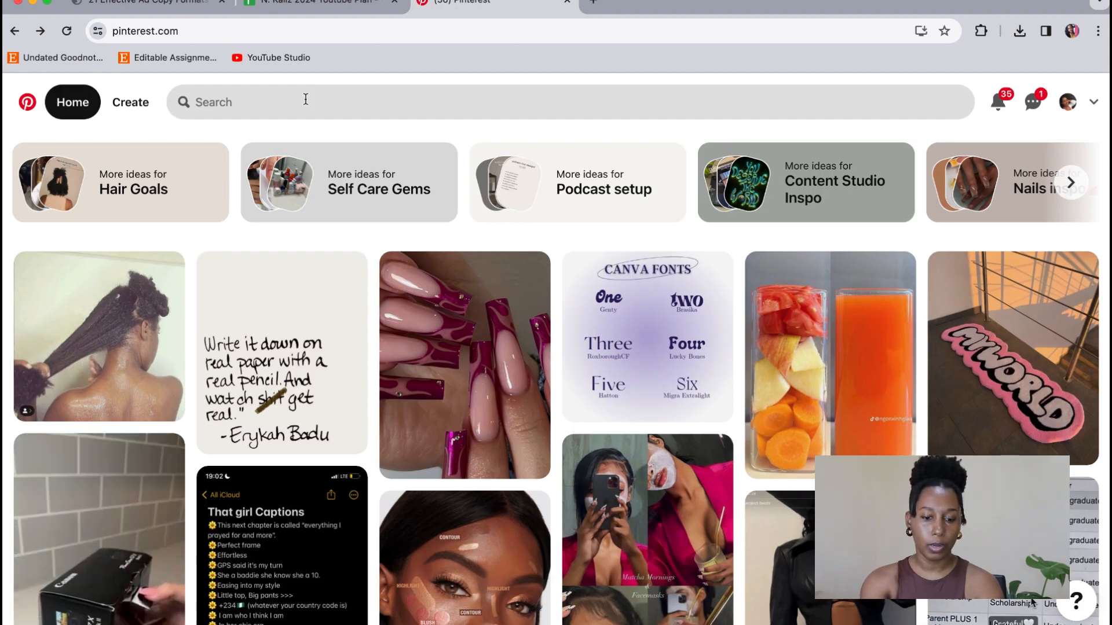
pyautogui.click(306, 99)
pyautogui.write('wor')
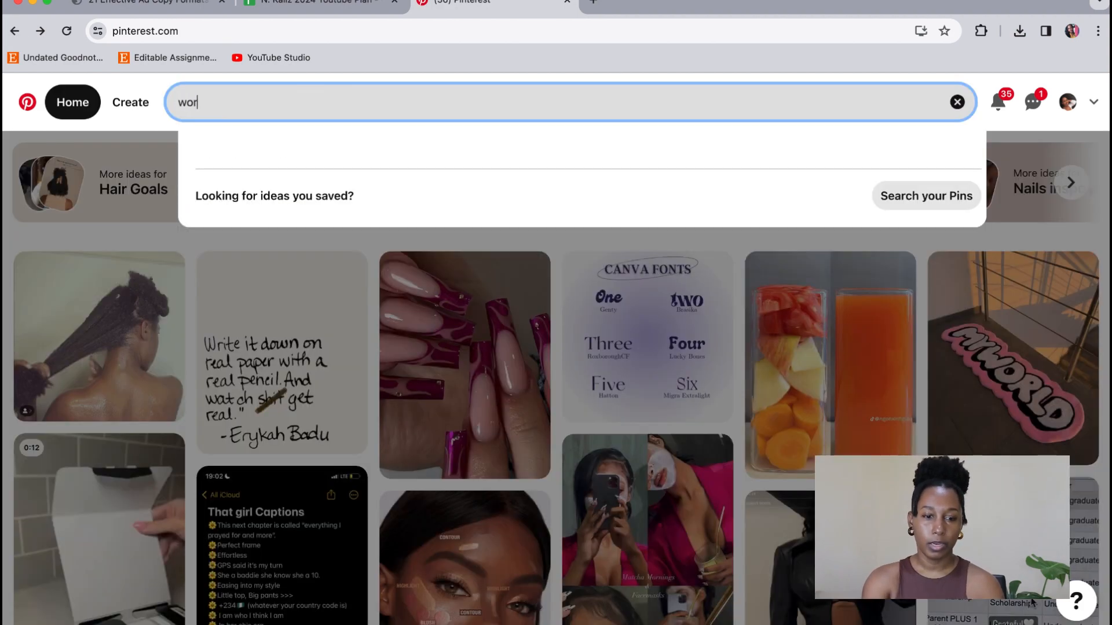
pyautogui.write('kout')
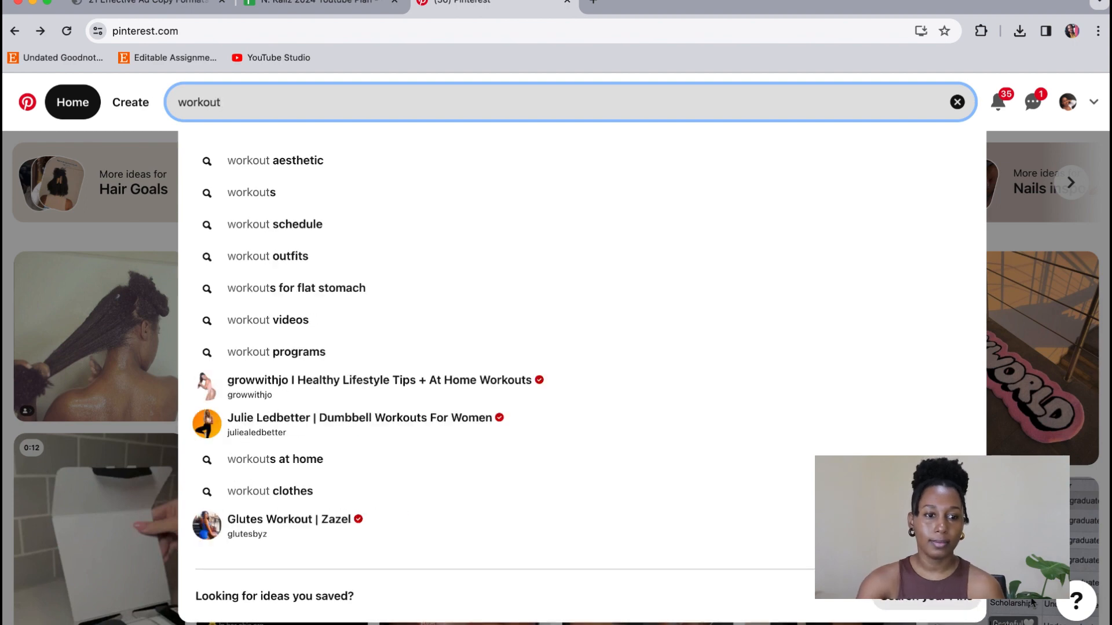
pyautogui.press('Down')
pyautogui.press('Return')
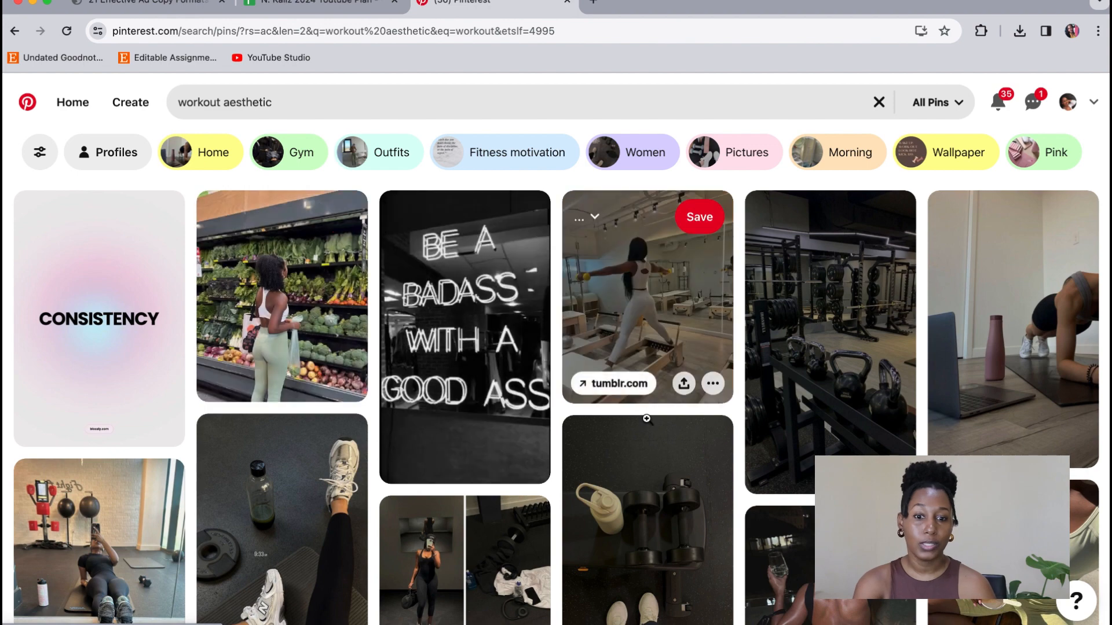
# Step: Save the pin of the woman in a backless black outfit to the Vision 2024 board
pyautogui.scroll(-4, 666, 463)
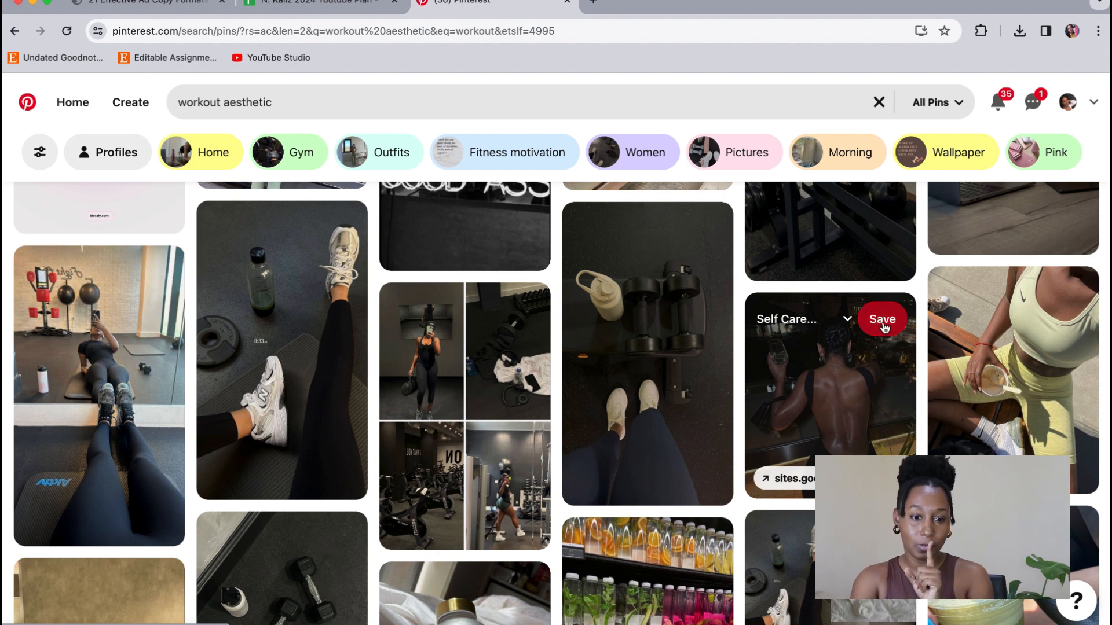
pyautogui.click(847, 320)
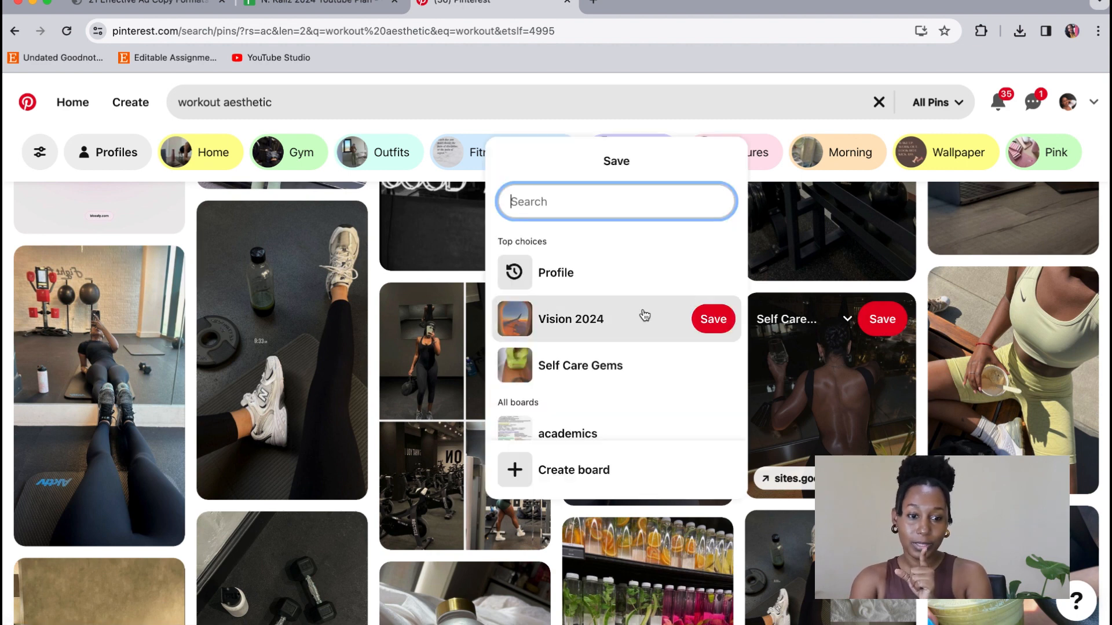
pyautogui.click(574, 321)
# Step: Open the saved pin of the woman in the backless black outfit and download its image
pyautogui.click(830, 390)
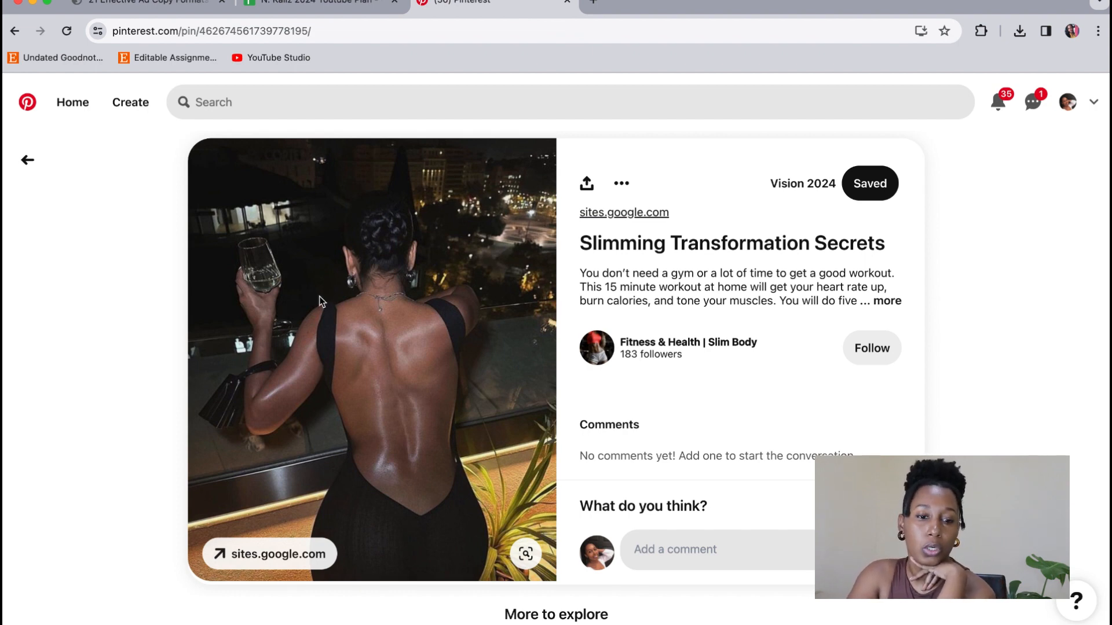
pyautogui.click(623, 186)
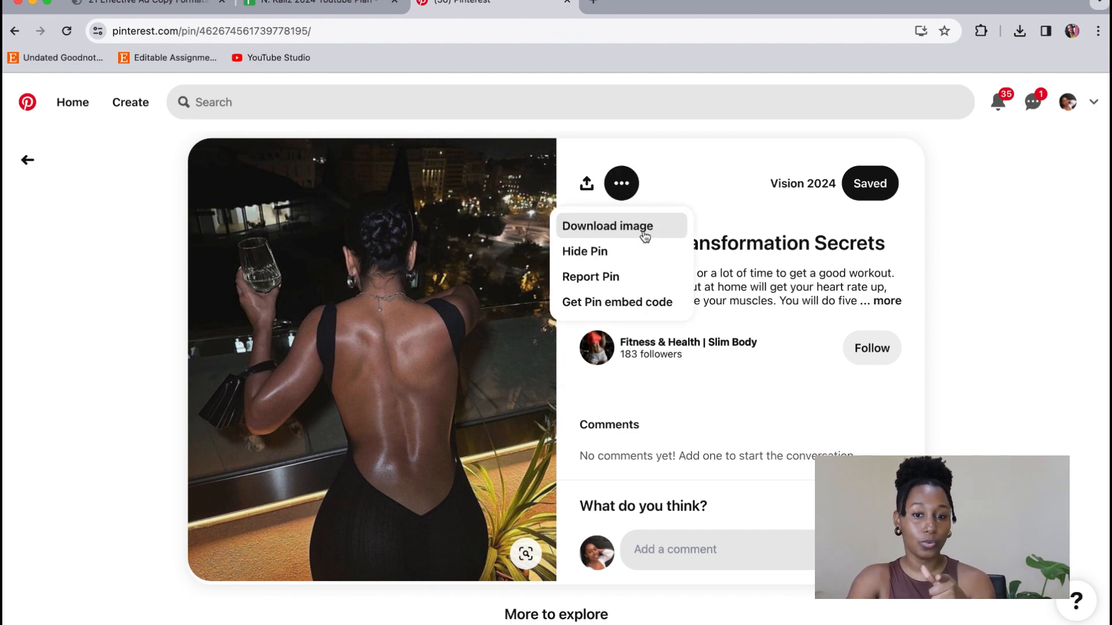
pyautogui.click(645, 228)
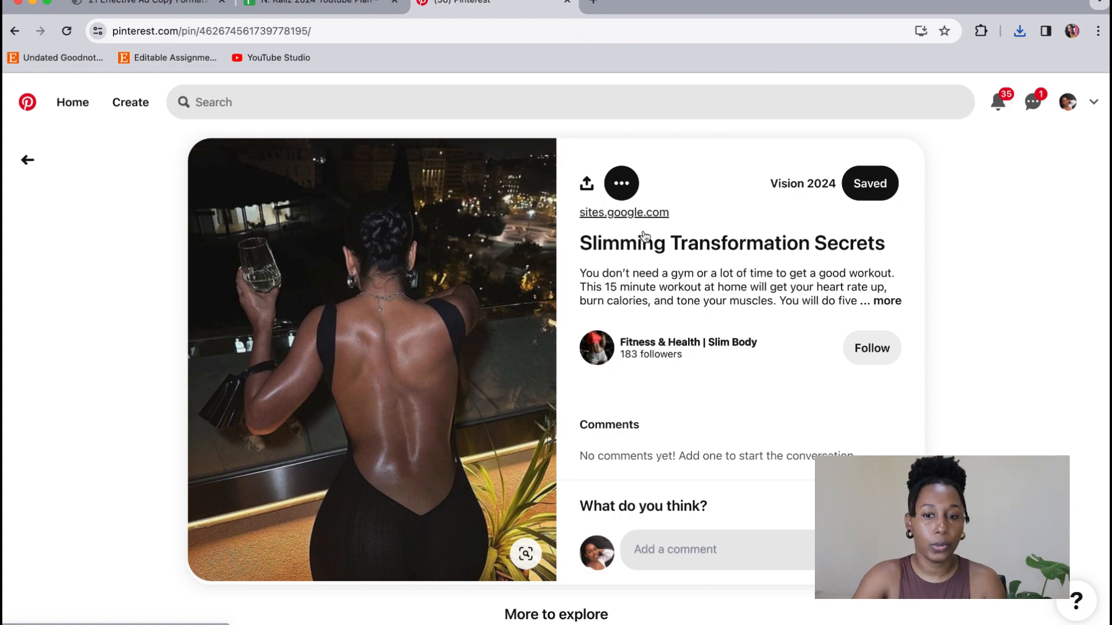
# Step: Return to the "workout aesthetic" search results and look through further pins for vision board inspiration
pyautogui.press('super+Left')
pyautogui.scroll(-2, 663, 531)
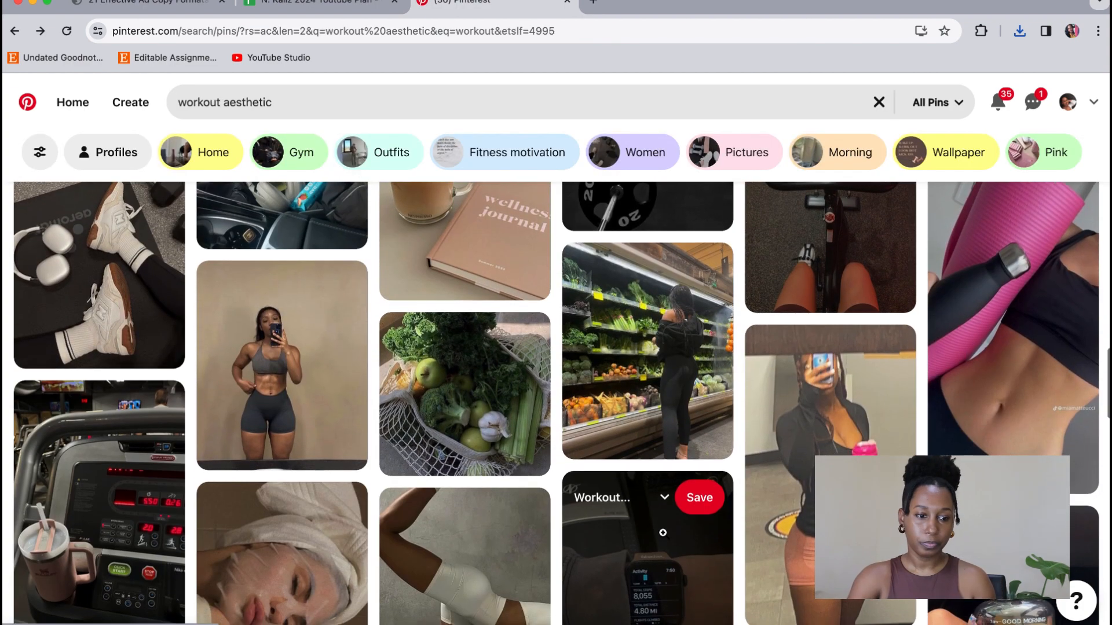
pyautogui.scroll(-2, 663, 532)
pyautogui.scroll(-5, 711, 549)
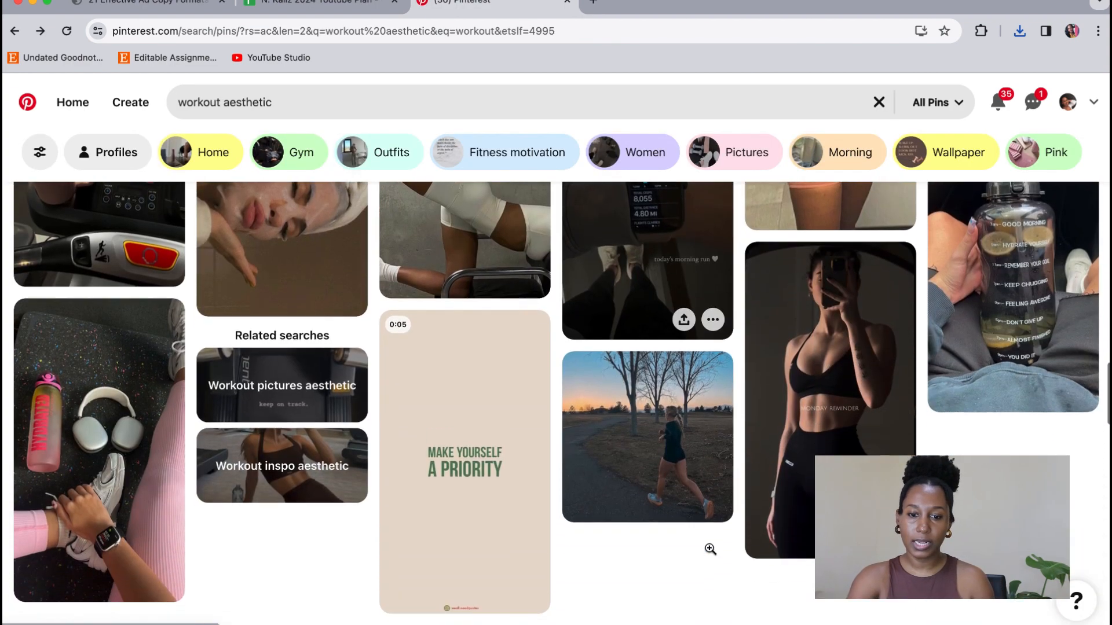
pyautogui.scroll(-3, 711, 549)
pyautogui.scroll(-4, 546, 519)
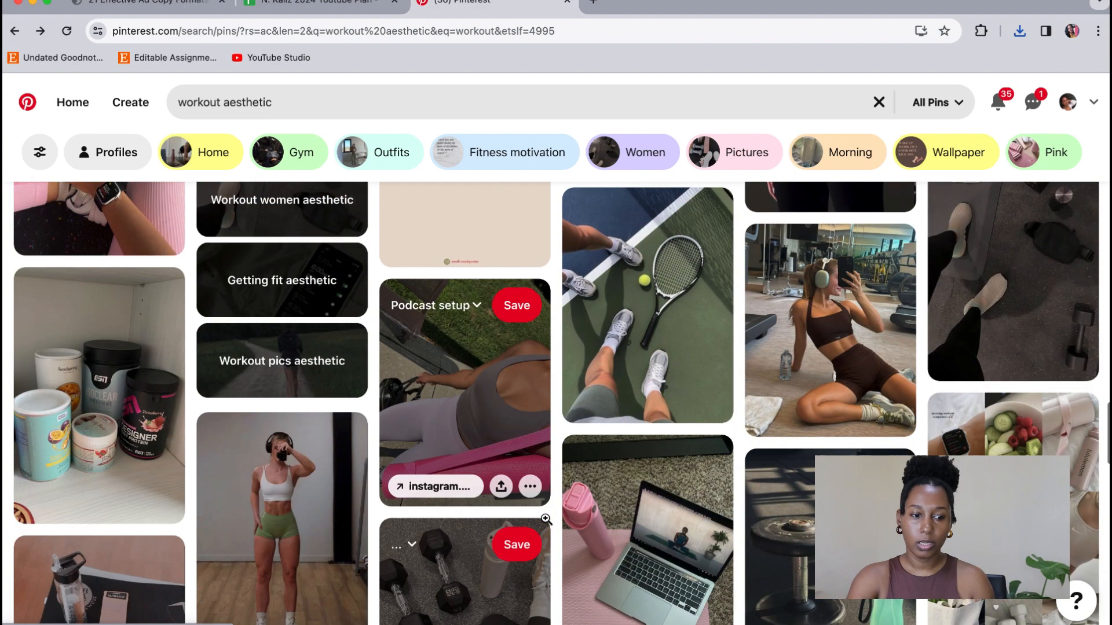
pyautogui.scroll(-3, 546, 520)
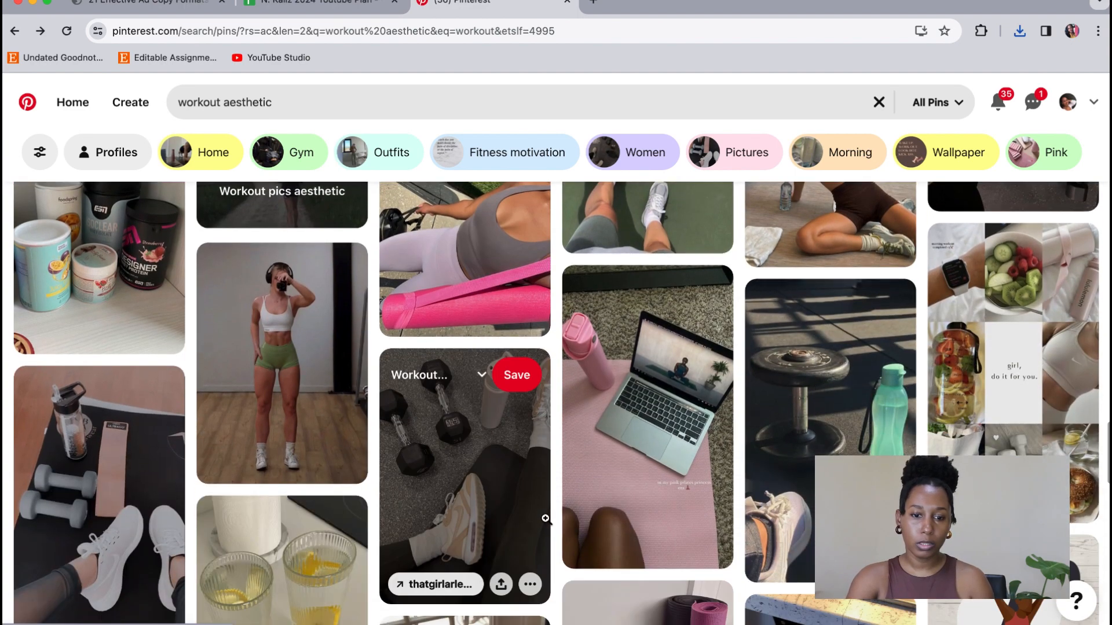
pyautogui.scroll(-3, 546, 520)
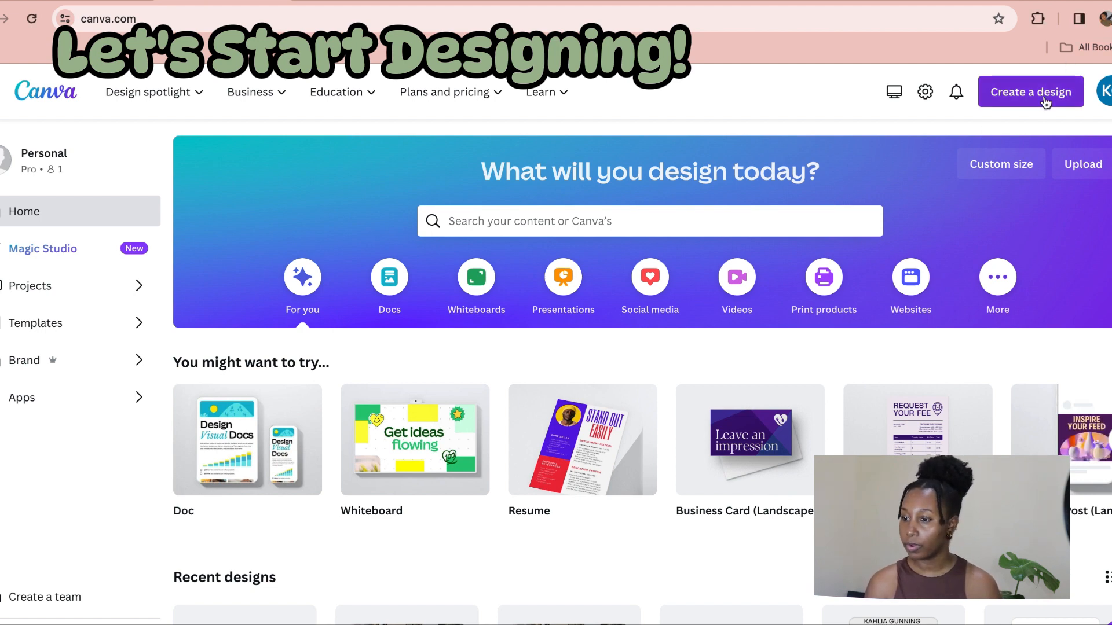
# Step: Switch to Canva and create a blank Desktop Wallpaper design at 1920 × 1080 px
pyautogui.click(1025, 102)
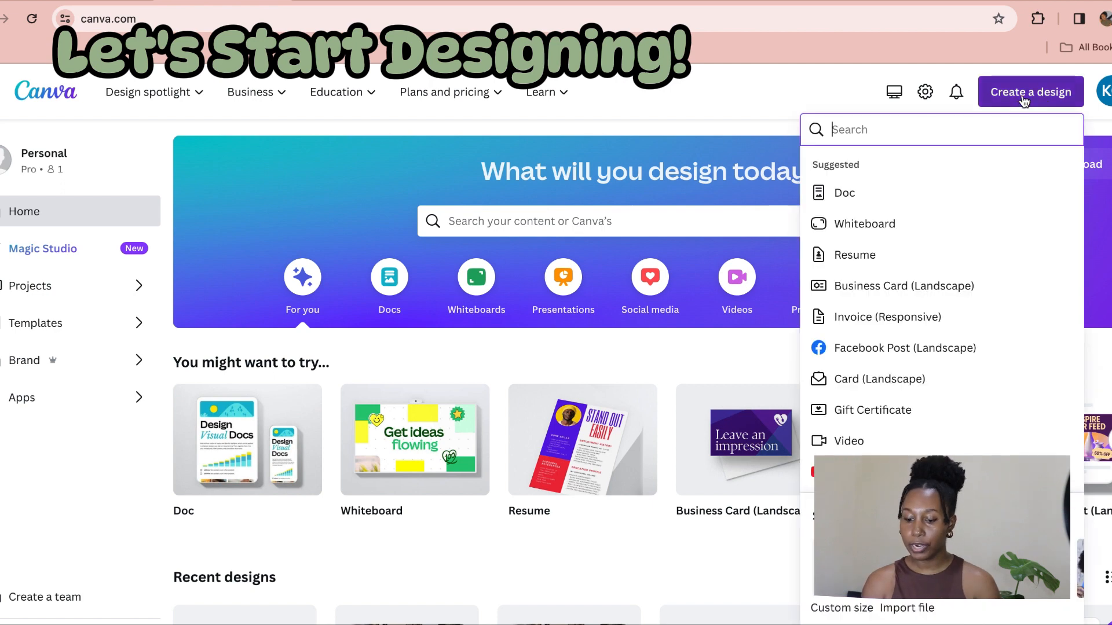
pyautogui.write('desktop')
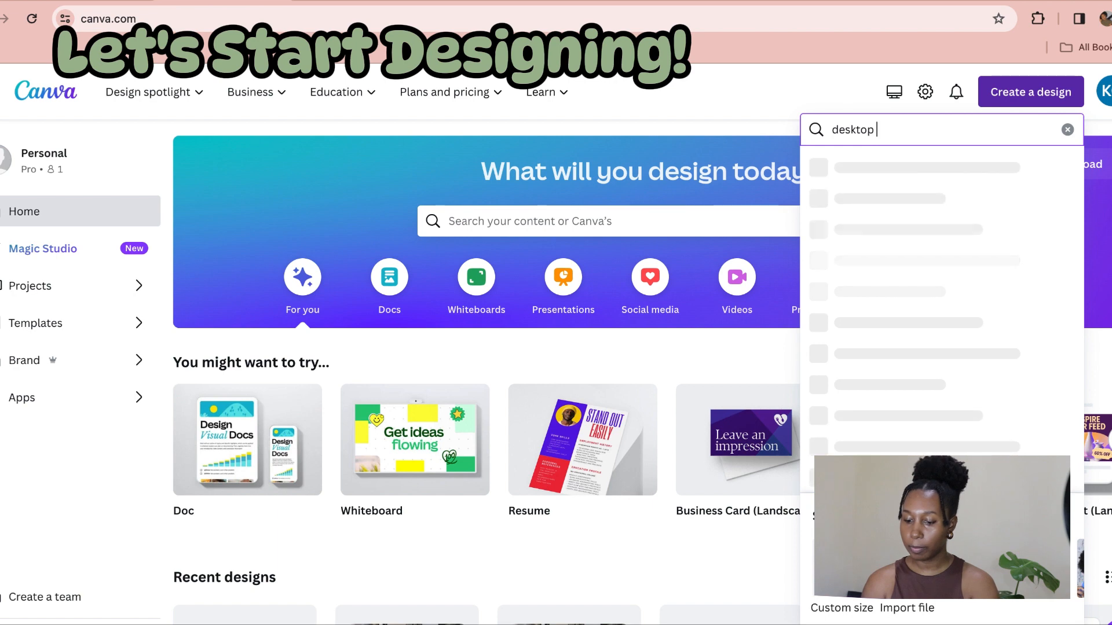
pyautogui.write(' wallpap')
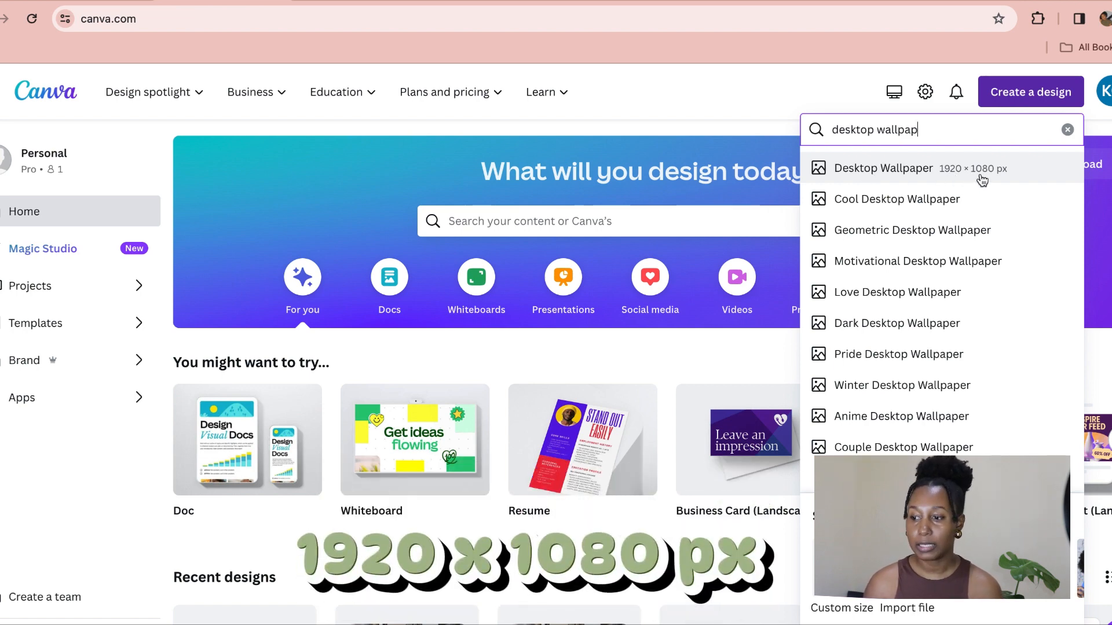
pyautogui.click(911, 171)
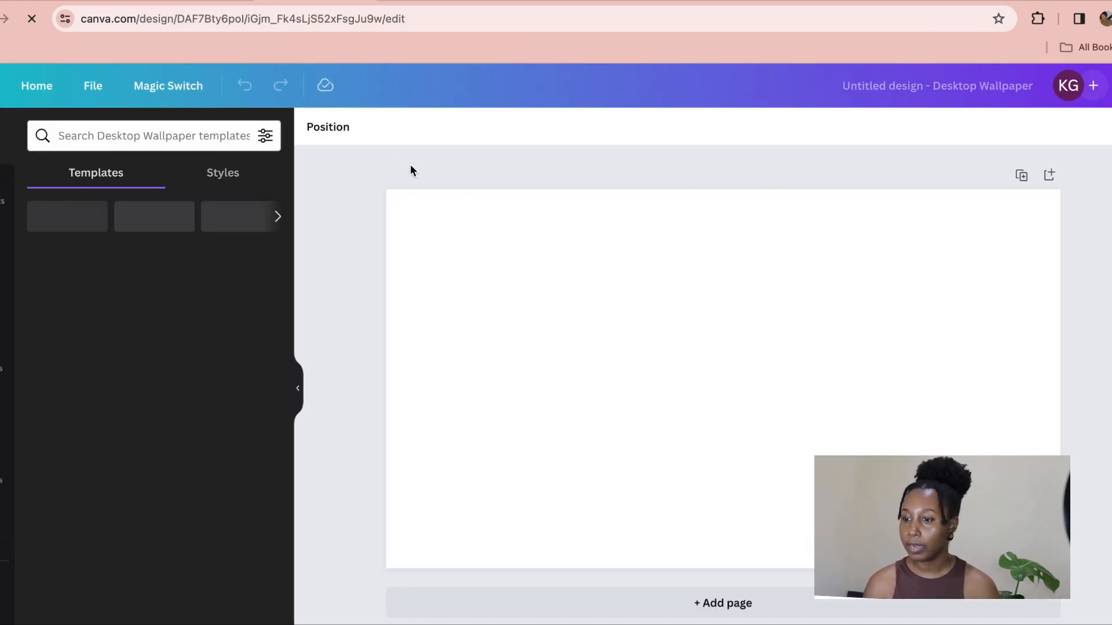
# Step: Rename the untitled design "vision board 2024 for" followed by the owner's name
pyautogui.click(828, 81)
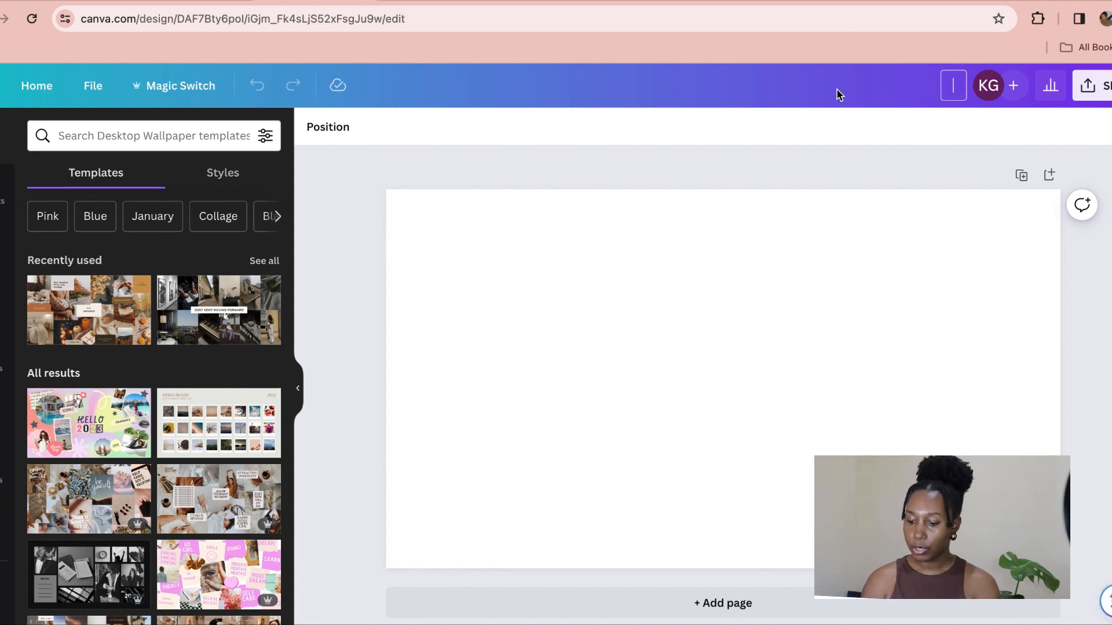
pyautogui.write('visio')
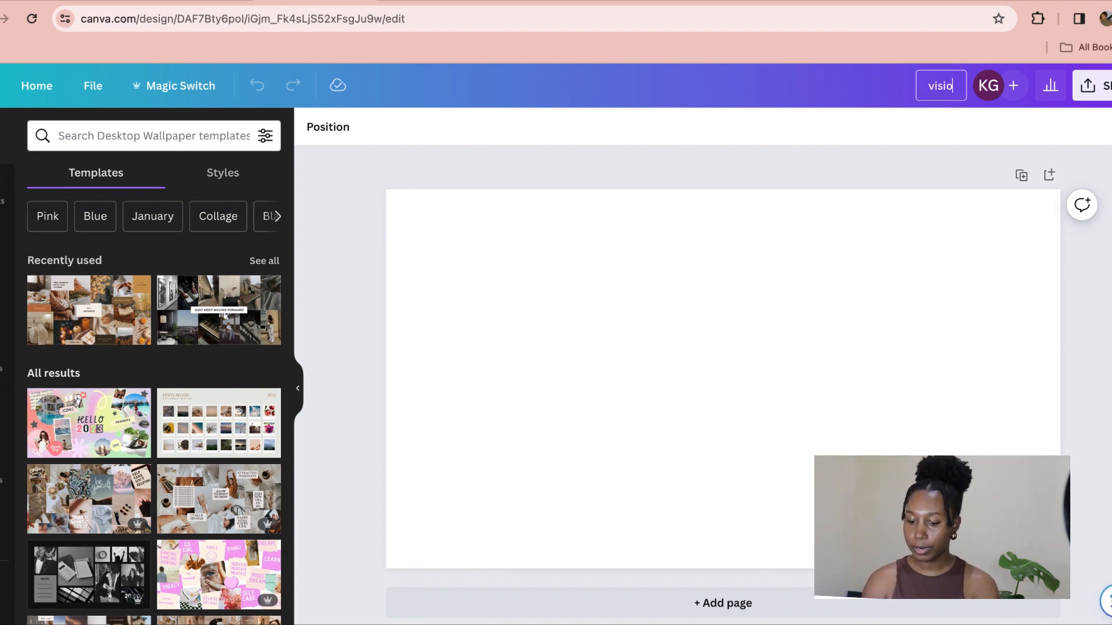
pyautogui.write('n boar')
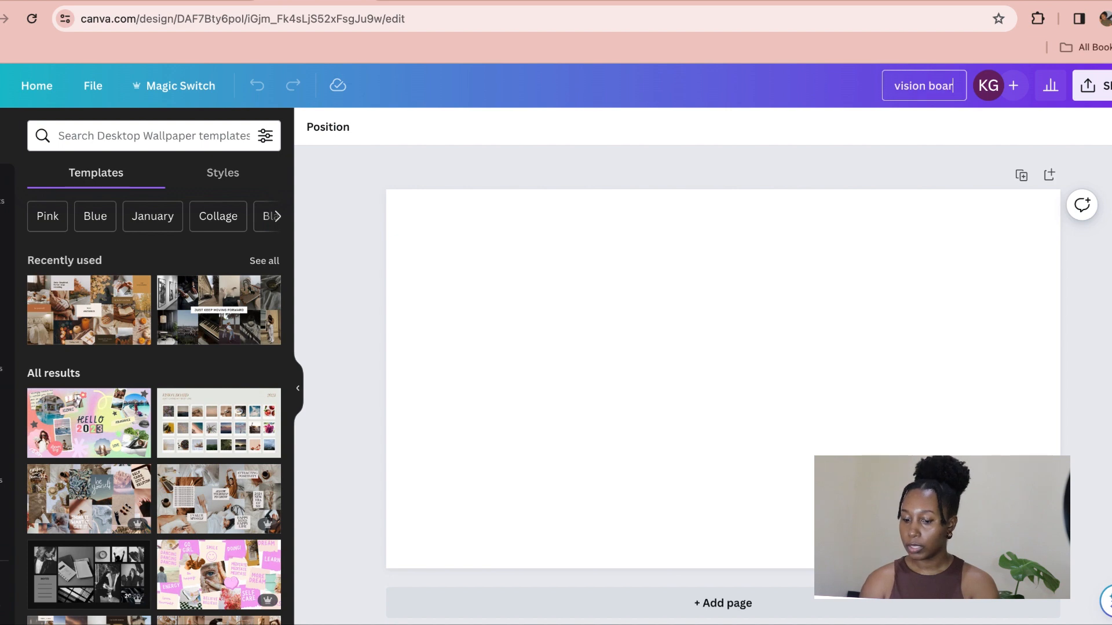
pyautogui.write('d 2024')
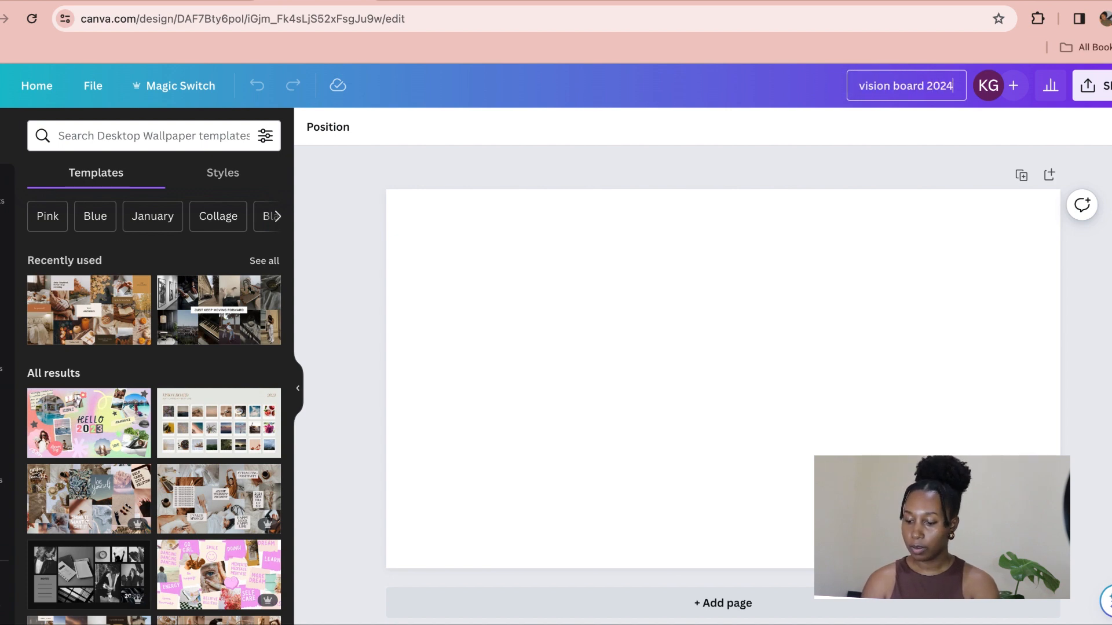
pyautogui.write(' for')
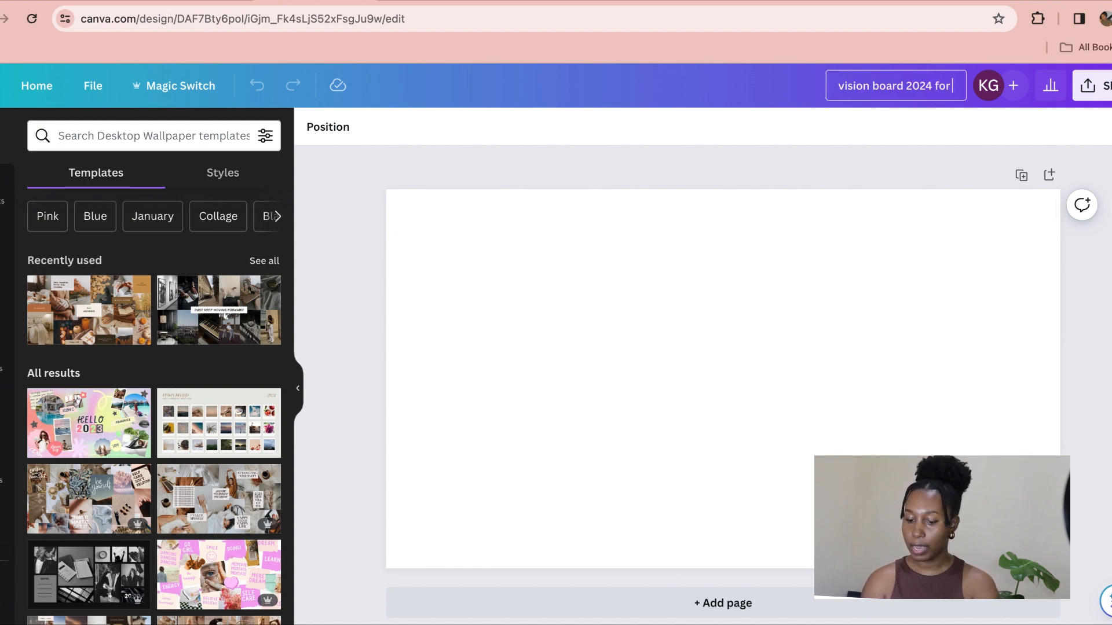
pyautogui.write(' Kailz')
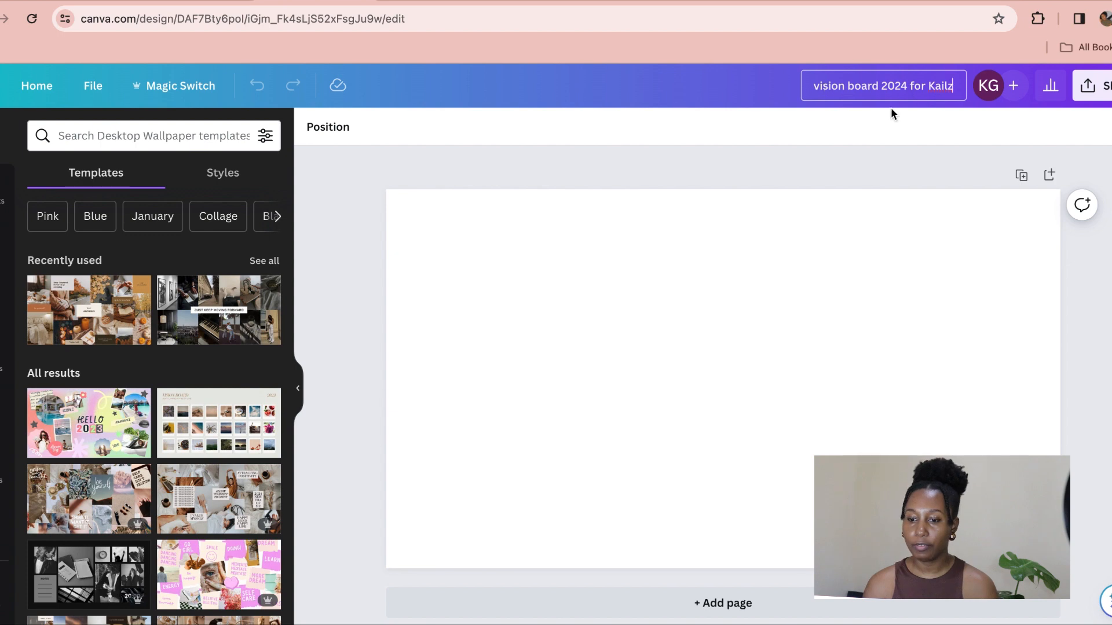
pyautogui.click(884, 124)
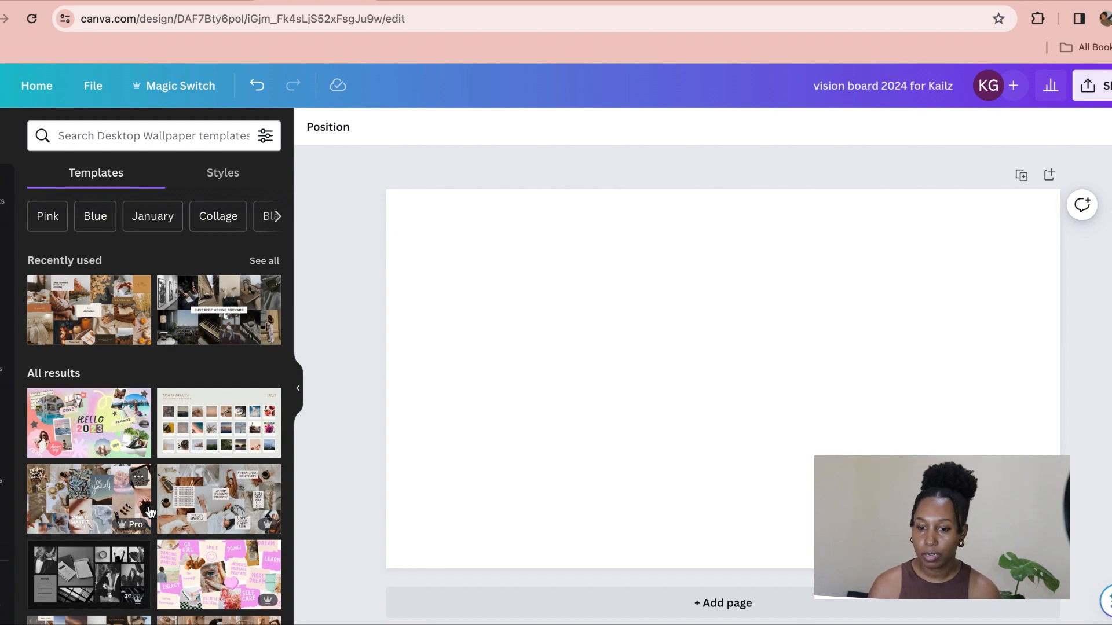
# Step: Browse the desktop wallpaper templates and apply the recently used brown autumn photo collage to the blank page
pyautogui.scroll(-5, 127, 475)
pyautogui.scroll(-5, 149, 512)
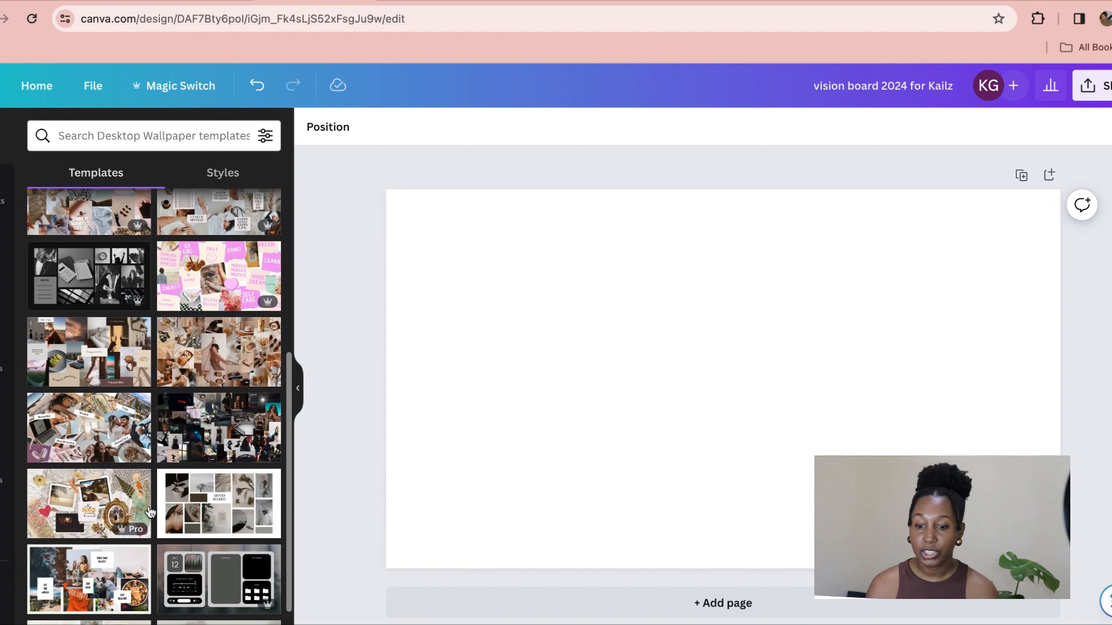
pyautogui.scroll(-8, 242, 460)
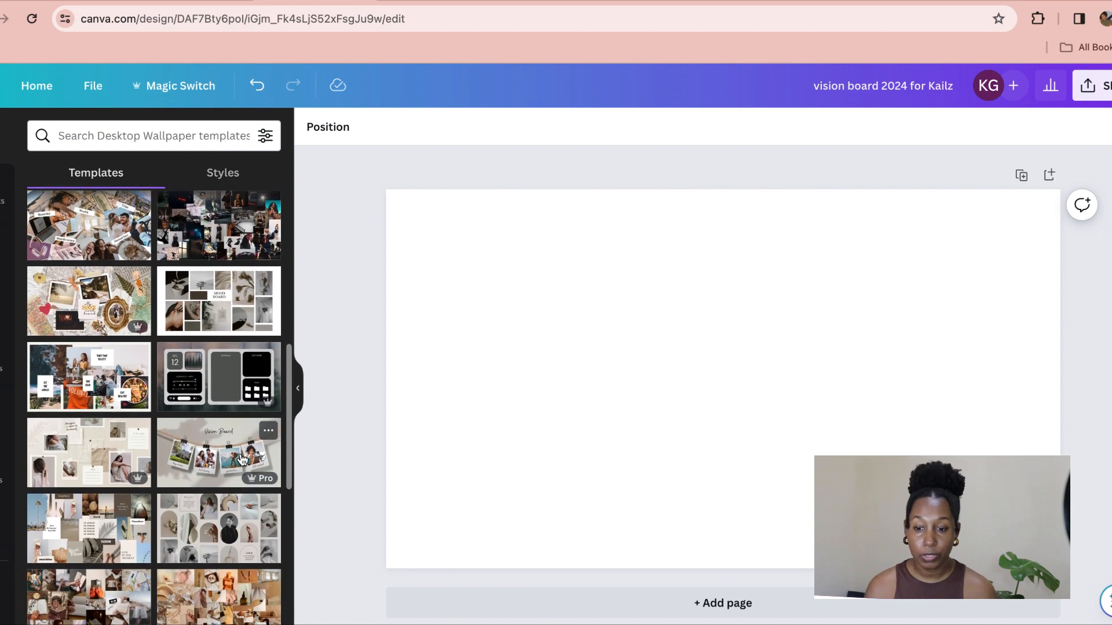
pyautogui.scroll(8, 242, 459)
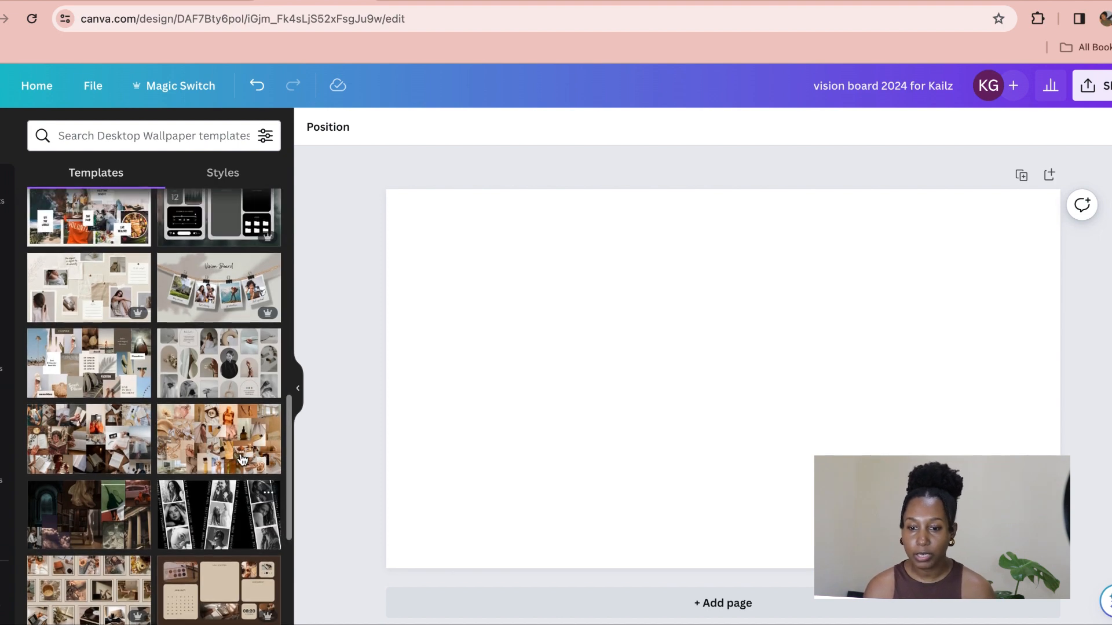
pyautogui.scroll(10, 242, 460)
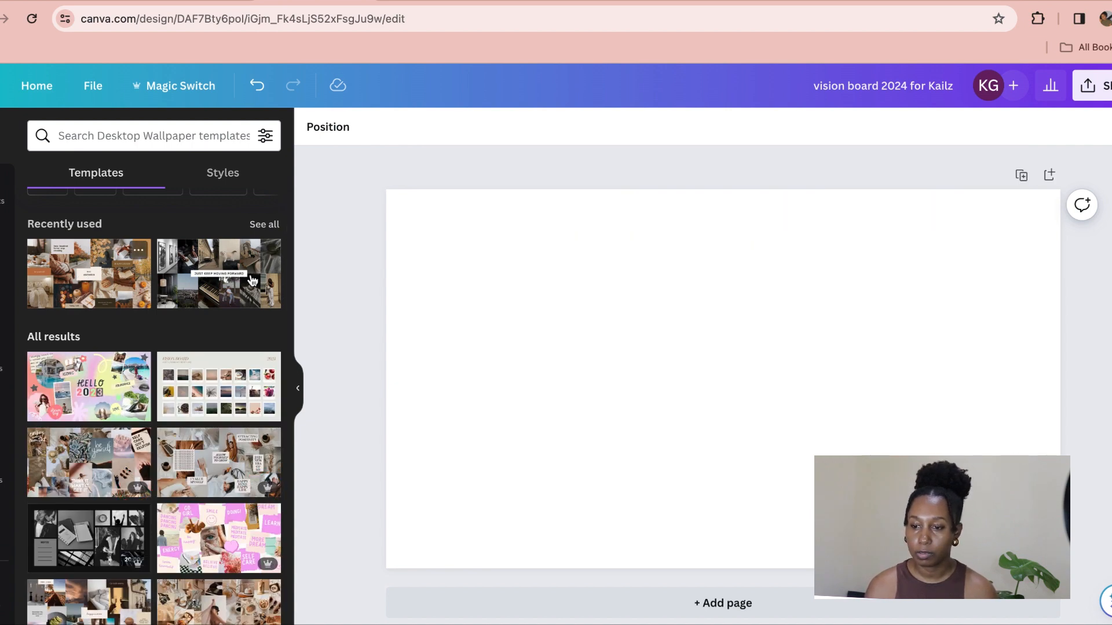
pyautogui.click(115, 279)
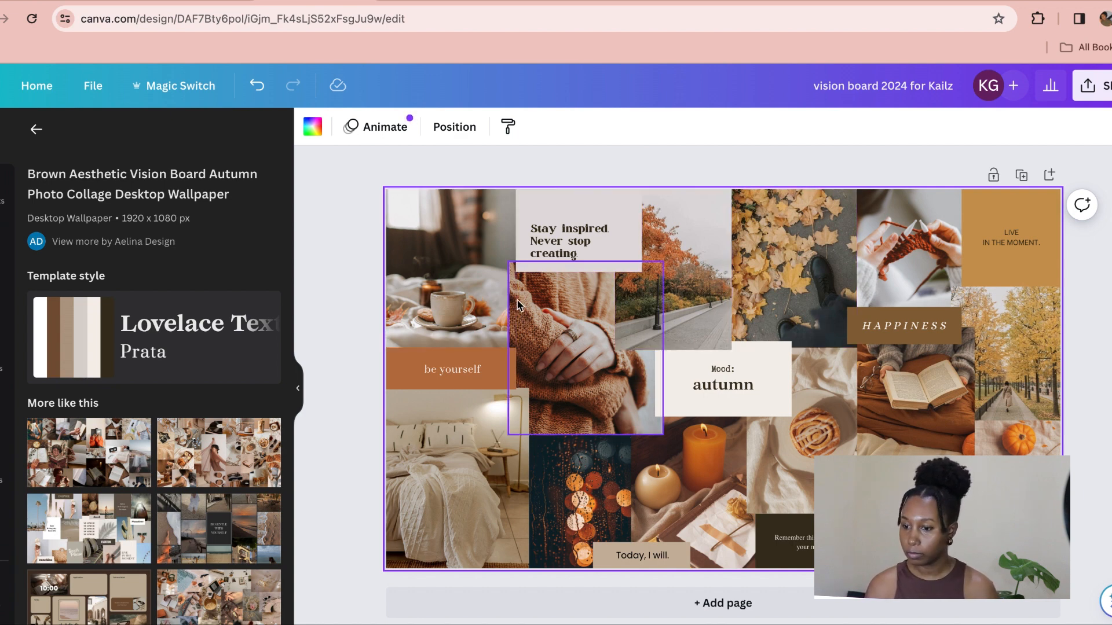
# Step: Replace the word "autumn" in the central cream box with "2024" and delete the "Mood:" text above it
pyautogui.doubleClick(736, 386)
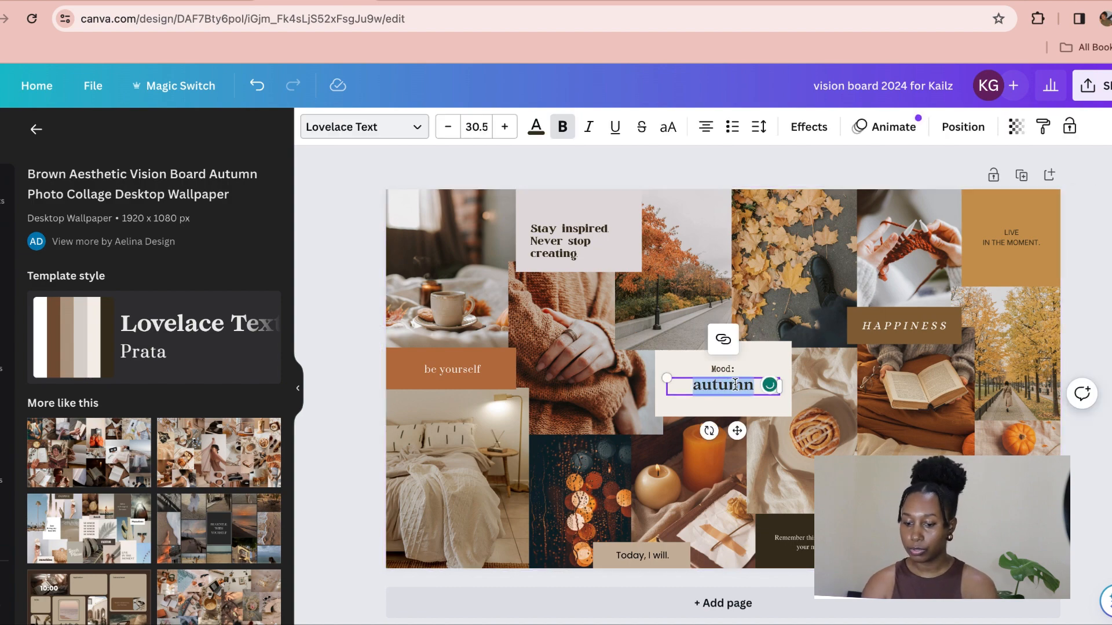
pyautogui.write('2024')
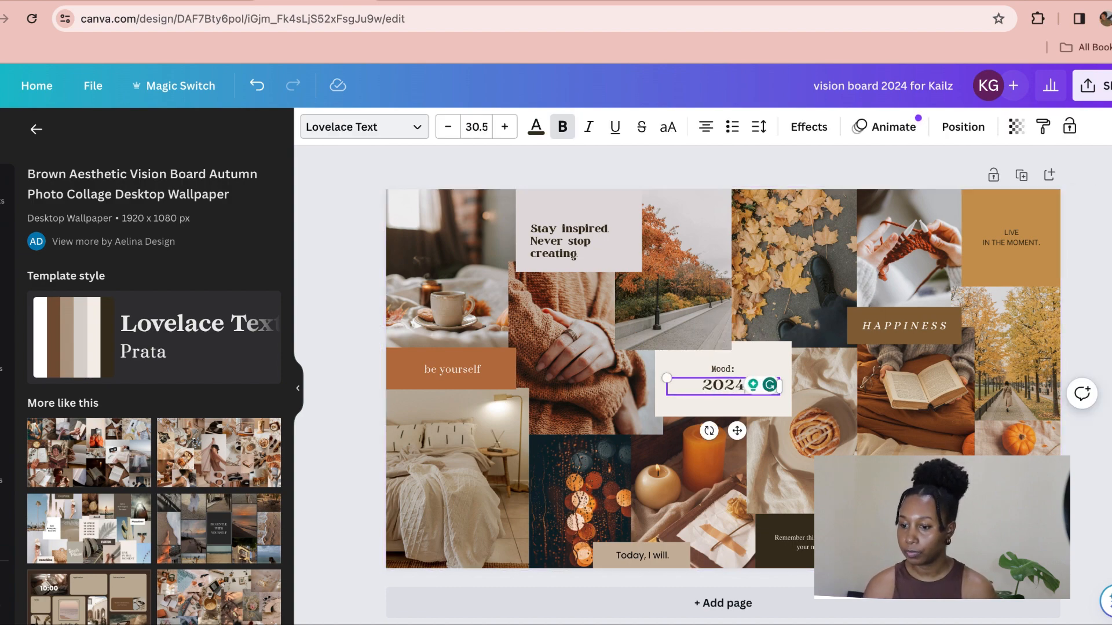
pyautogui.click(732, 371)
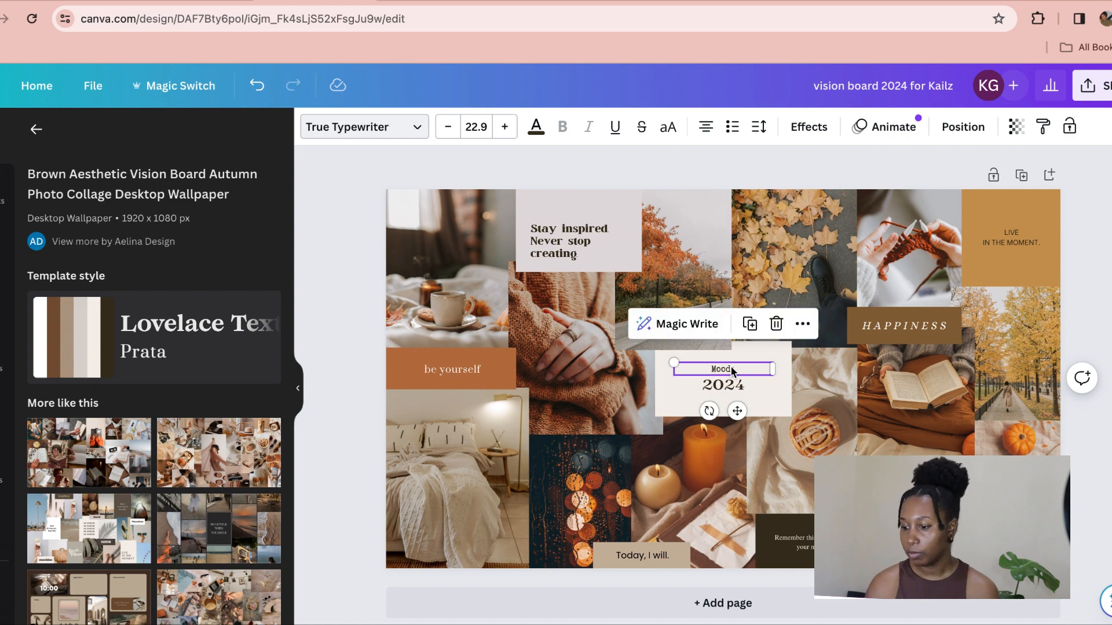
pyautogui.press('BackSpace')
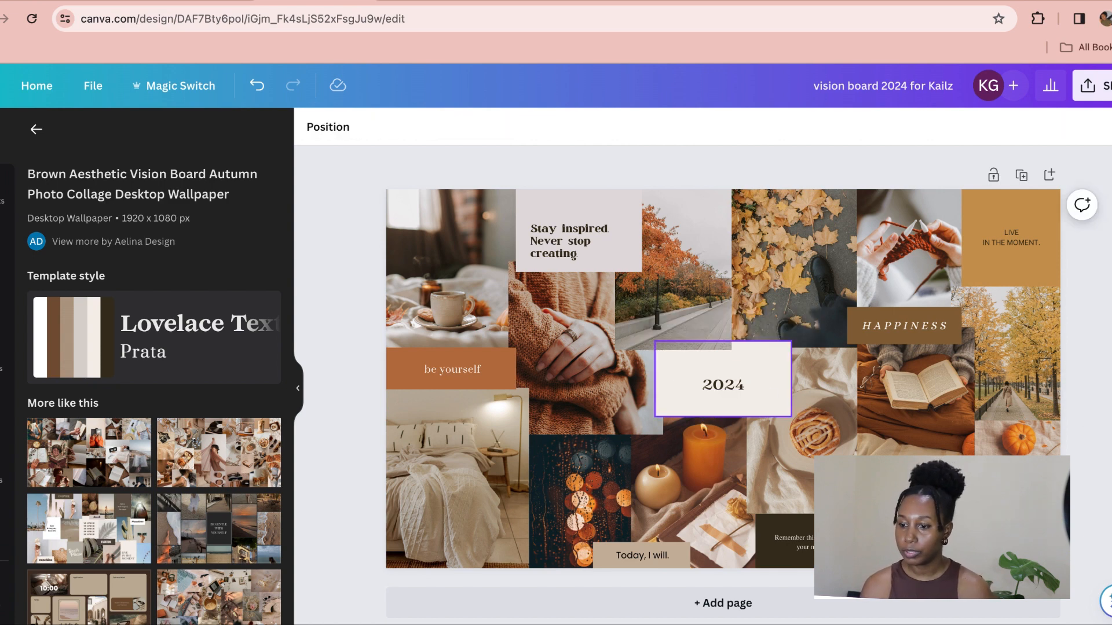
# Step: Change the font of the central "2024" text to League Spartan
pyautogui.click(730, 391)
pyautogui.click(359, 127)
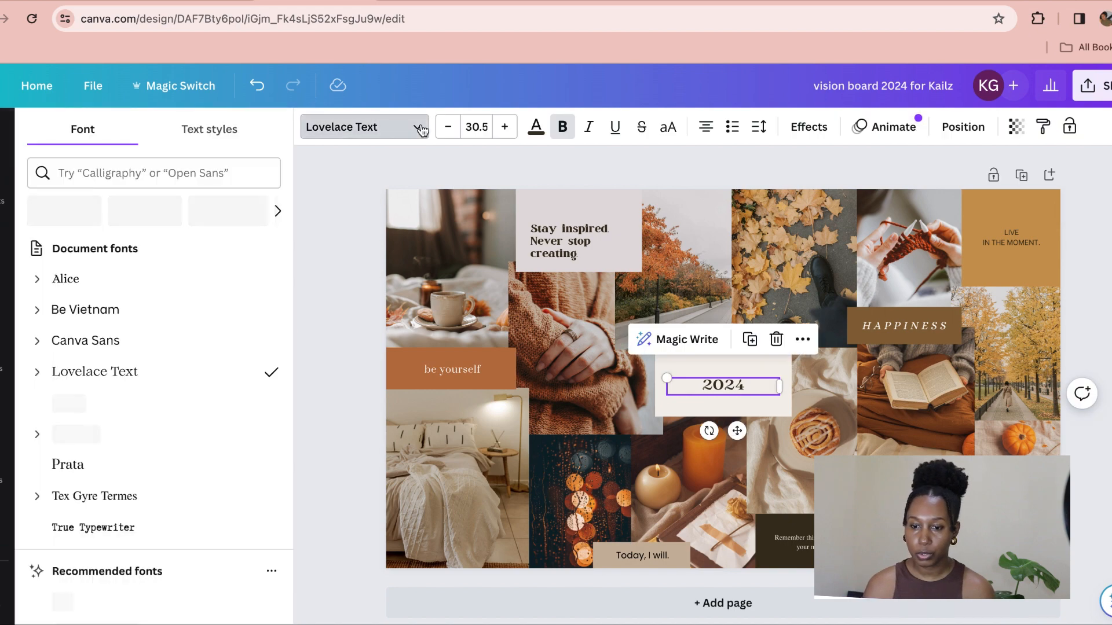
pyautogui.scroll(-2, 119, 311)
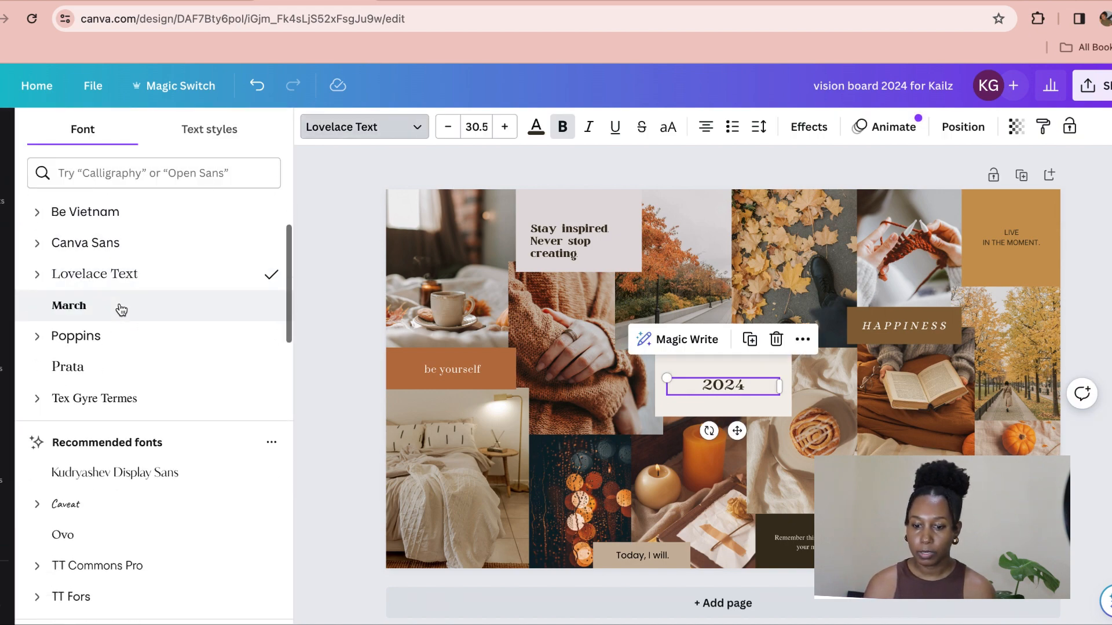
pyautogui.scroll(-3, 121, 310)
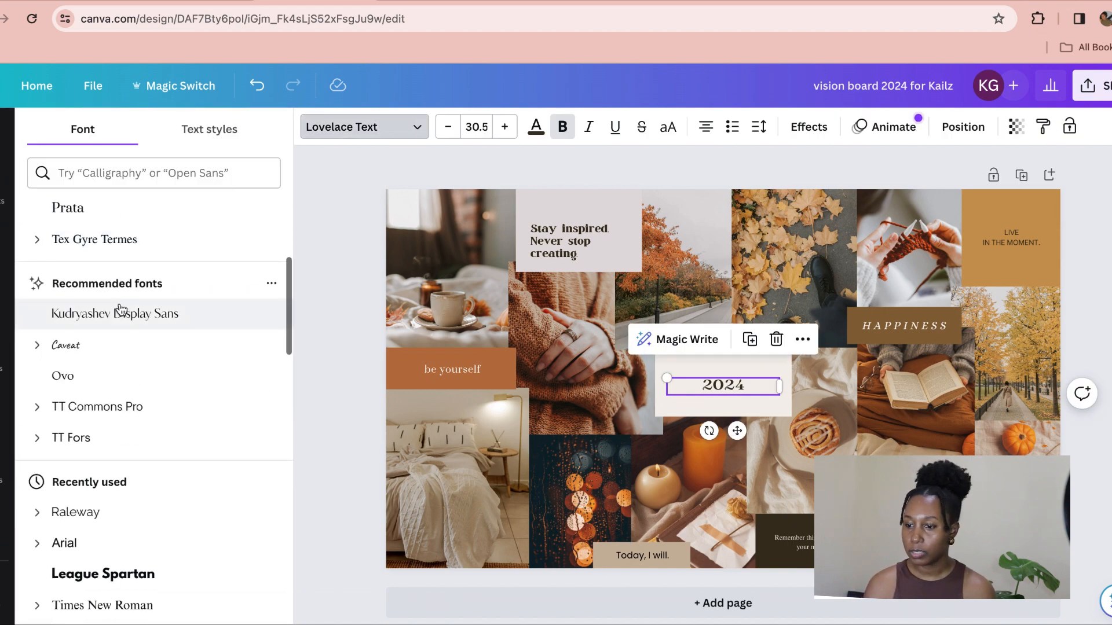
pyautogui.click(135, 571)
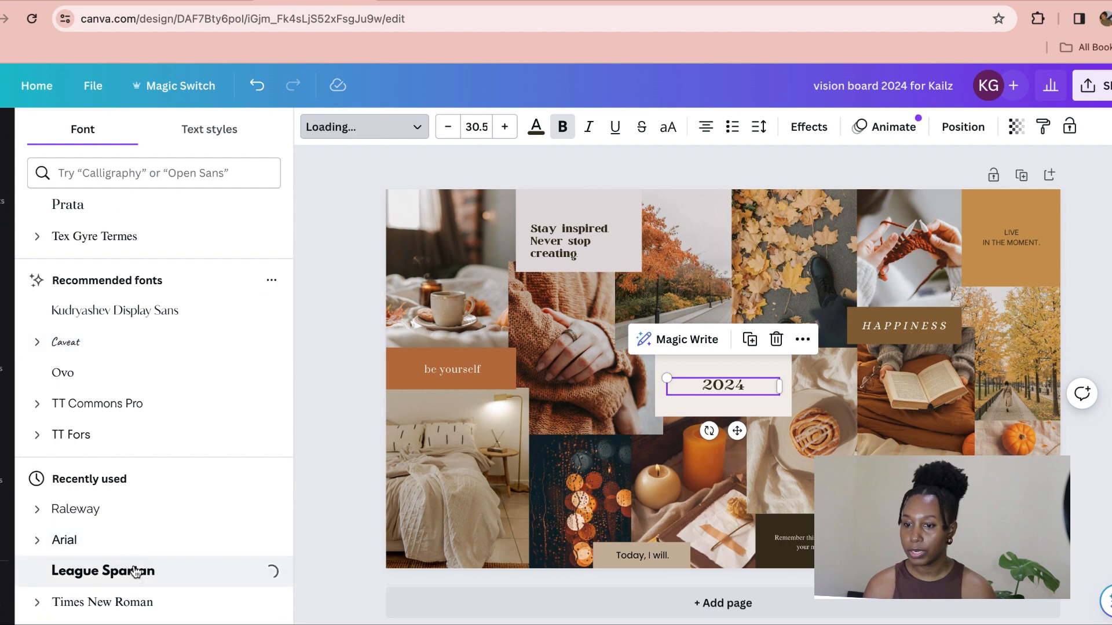
# Step: Increase the font size of the central "2024" text to 47.5
pyautogui.click(505, 127)
pyautogui.click(504, 127)
pyautogui.click(505, 127)
pyautogui.click(504, 127)
pyautogui.click(504, 126)
pyautogui.click(505, 127)
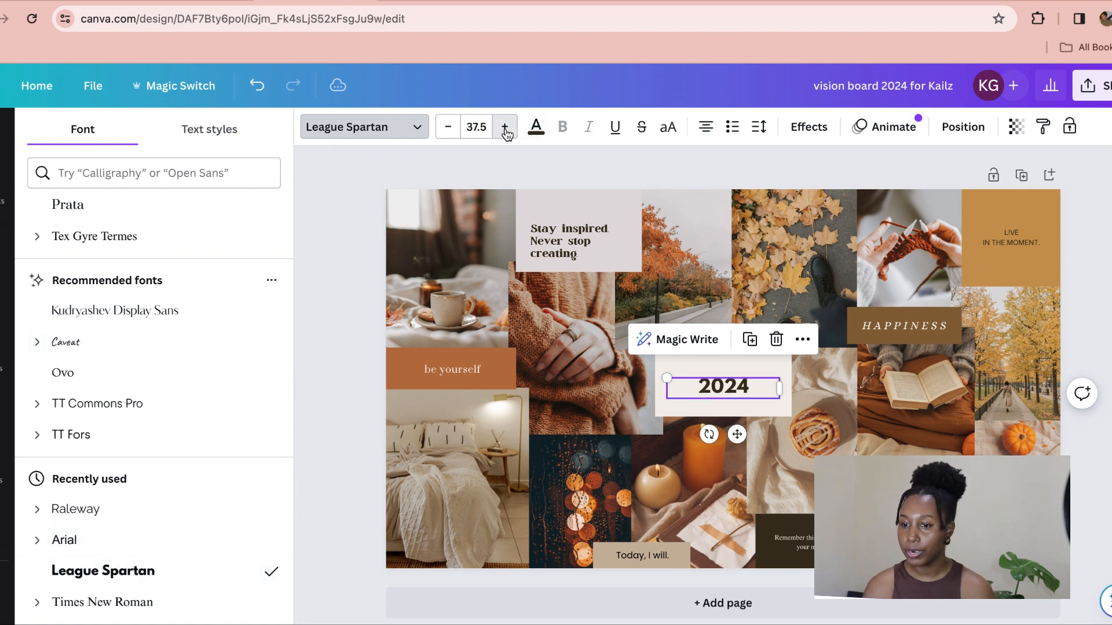
pyautogui.click(504, 126)
pyautogui.click(505, 127)
pyautogui.click(505, 126)
pyautogui.click(505, 127)
pyautogui.click(505, 127)
pyautogui.click(505, 127)
pyautogui.click(504, 127)
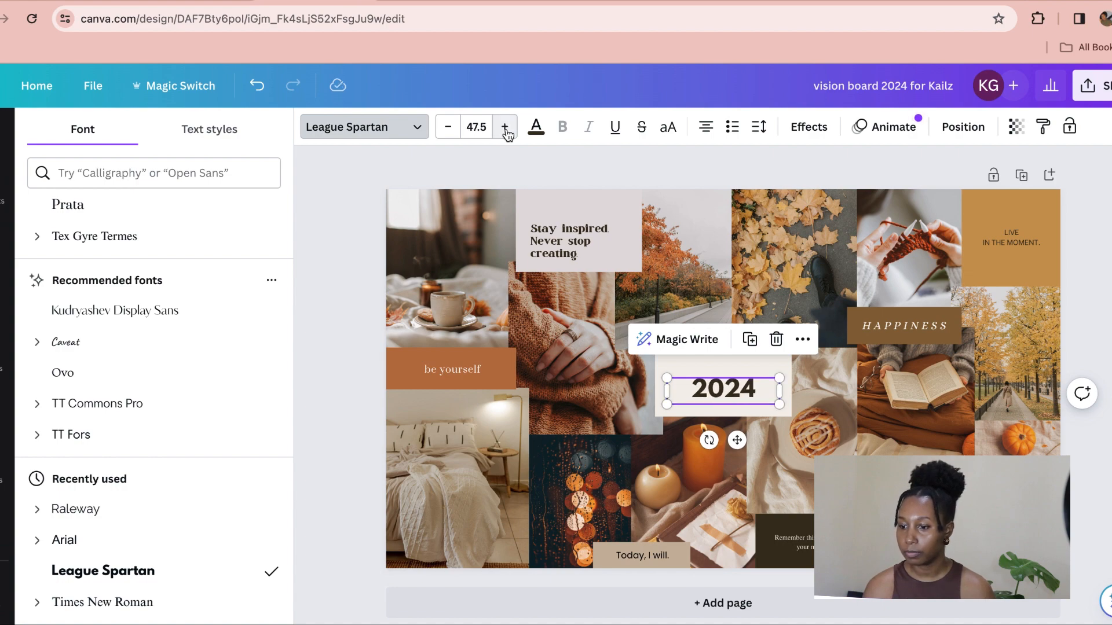
# Step: Move the "2024" text slightly upward so it sits vertically centred in its cream box
pyautogui.click(874, 406)
pyautogui.click(738, 393)
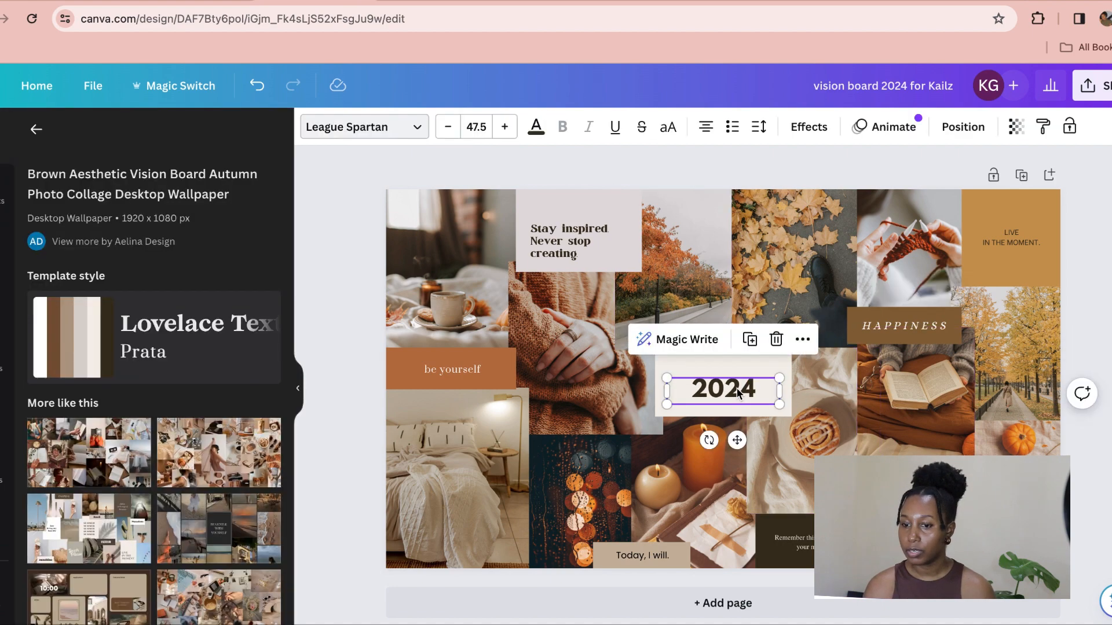
pyautogui.moveTo(738, 393); pyautogui.dragTo(738, 385)
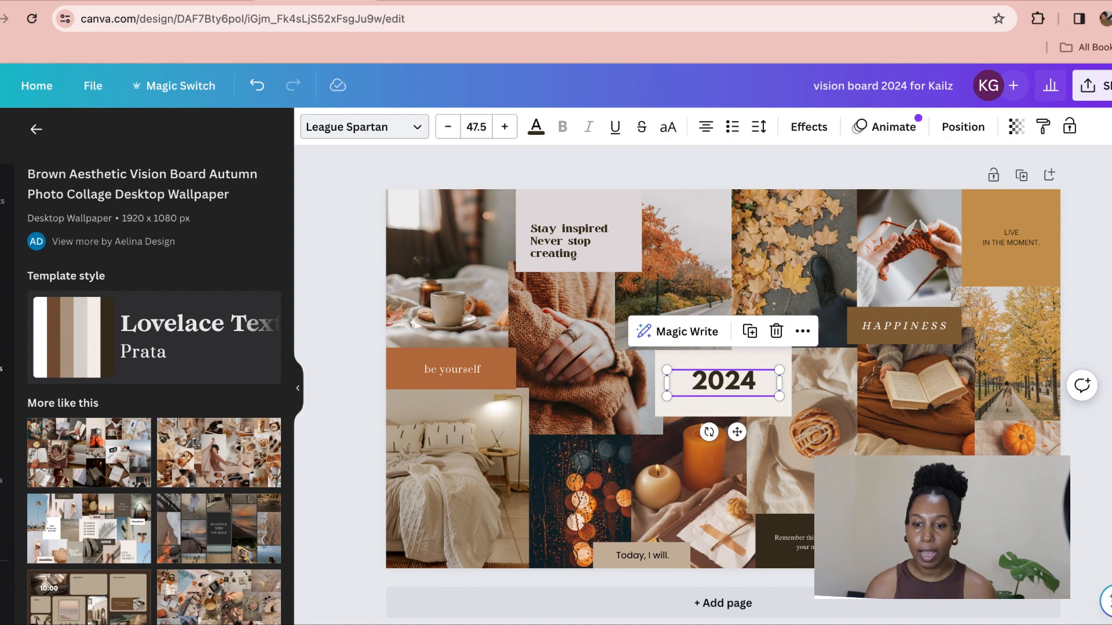
# Step: Upload today's ten downloaded images, from "_ (15).jpeg" through the YouTube monetization picture, from the Downloads folder
pyautogui.click(2, 359)
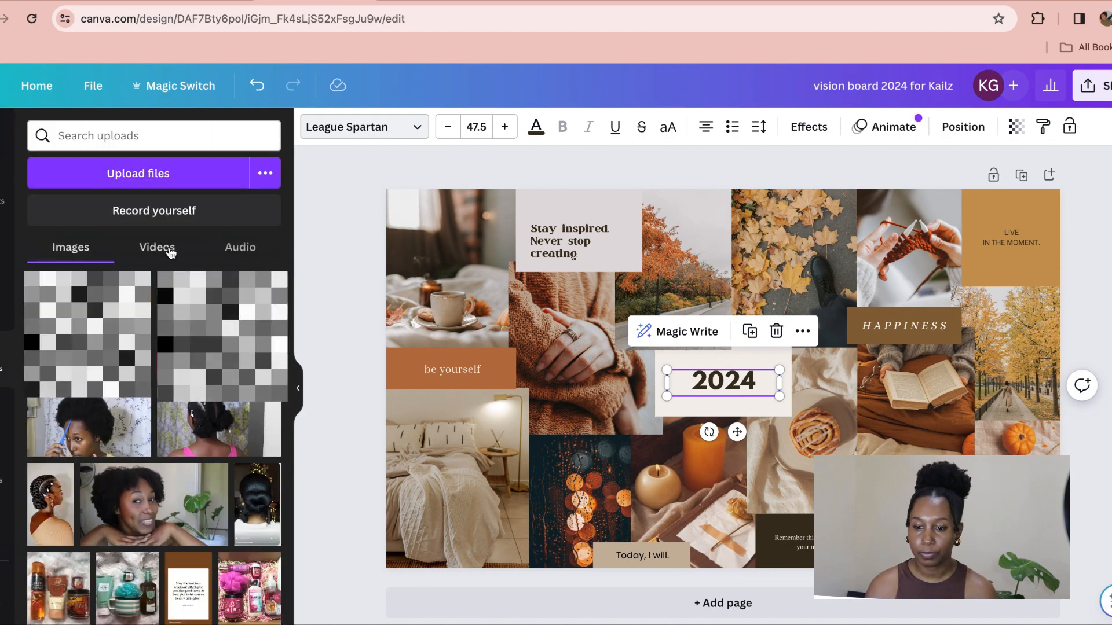
pyautogui.click(167, 175)
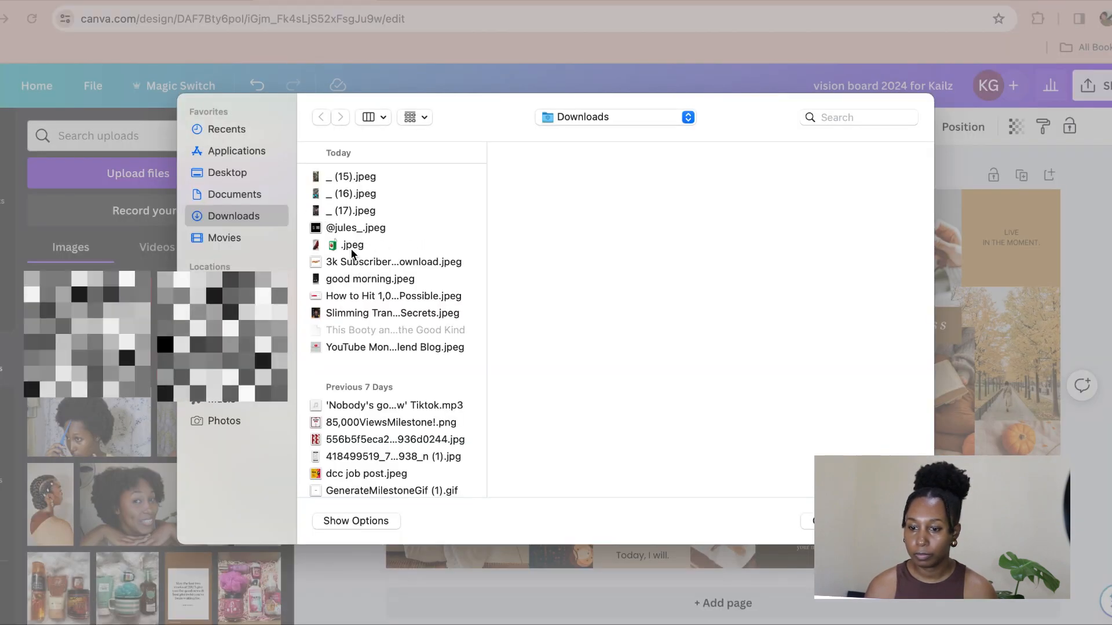
pyautogui.click(369, 347)
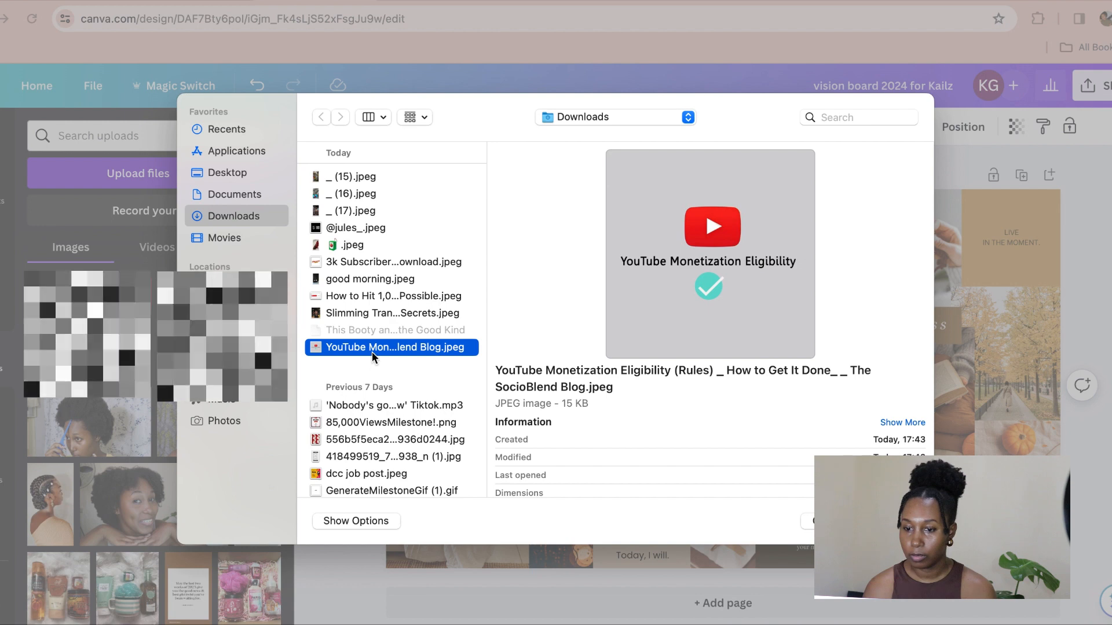
pyautogui.hotkey('shift', 'Up')
pyautogui.hotkey('shift', 'Up')
pyautogui.hotkey('shift', 'Up')
pyautogui.hotkey('shift', 'Up')
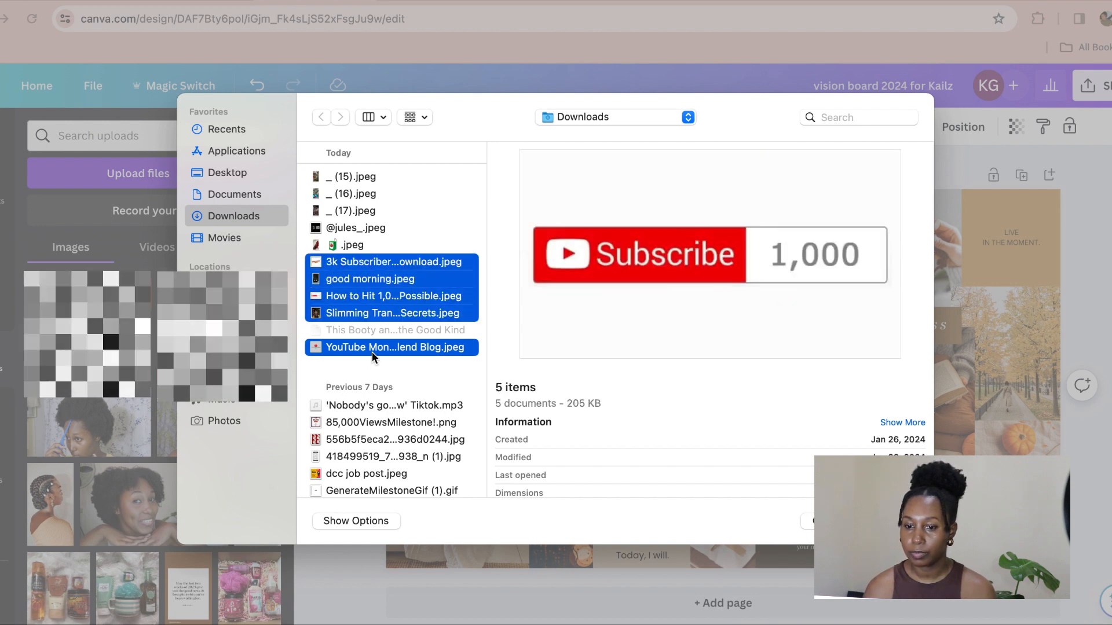
pyautogui.hotkey('shift', 'Up')
pyautogui.hotkey('shift', 'Up')
pyautogui.hotkey('shift', 'Up')
pyautogui.hotkey('shift', 'Up')
pyautogui.hotkey('shift', 'Up')
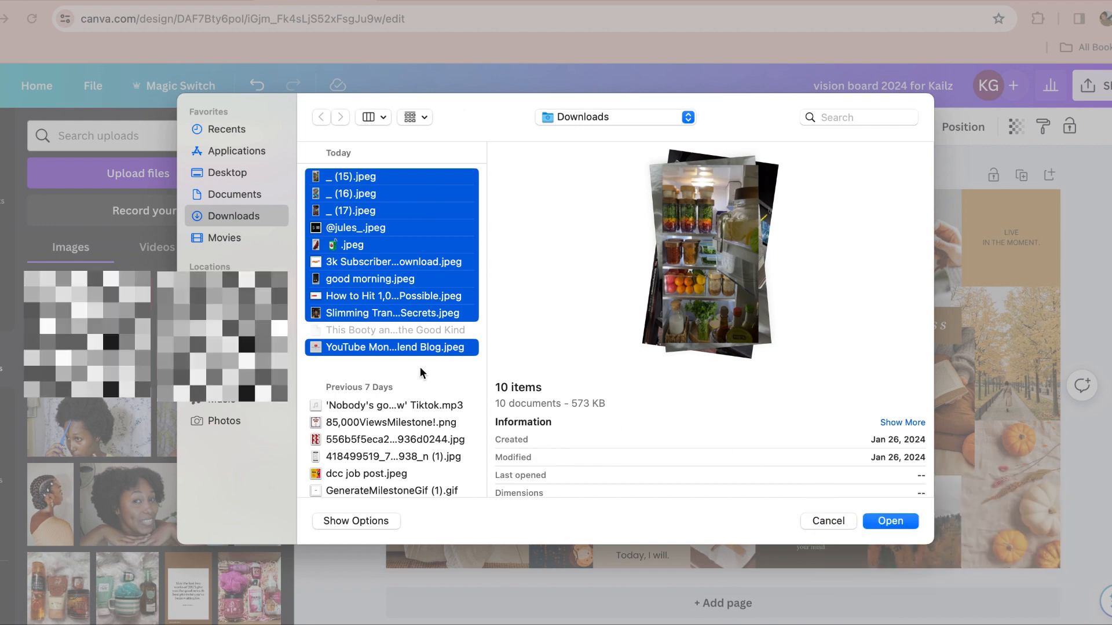
pyautogui.click(889, 520)
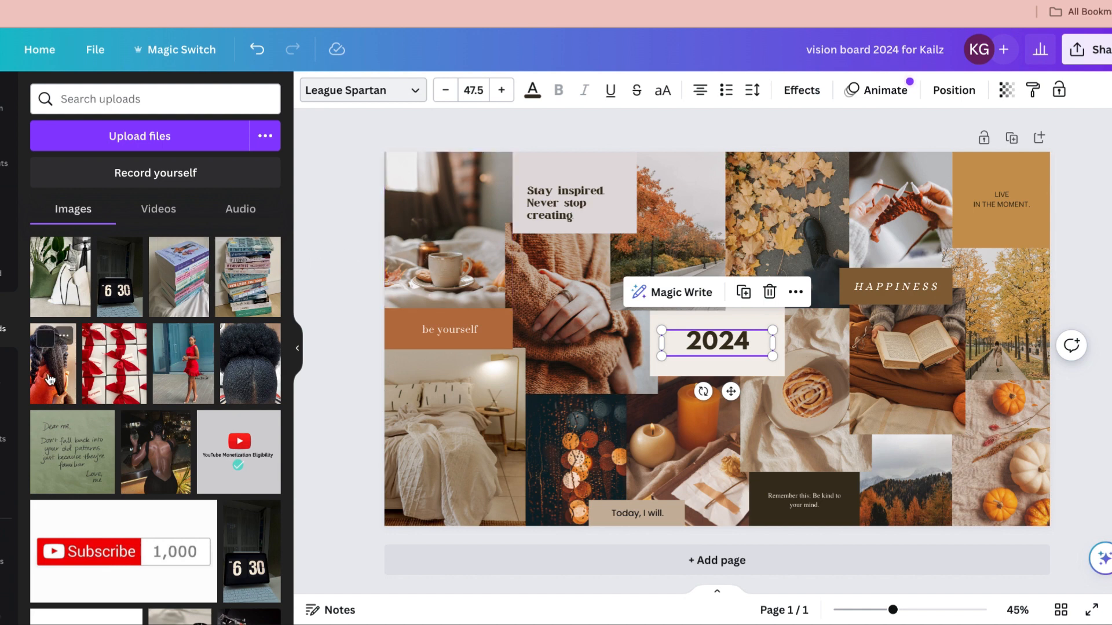
# Step: Replace the coffee cup photo in the collage's upper left with the braids photo and add the red-ribbon gift boxes photo
pyautogui.moveTo(53, 363); pyautogui.dragTo(459, 224)
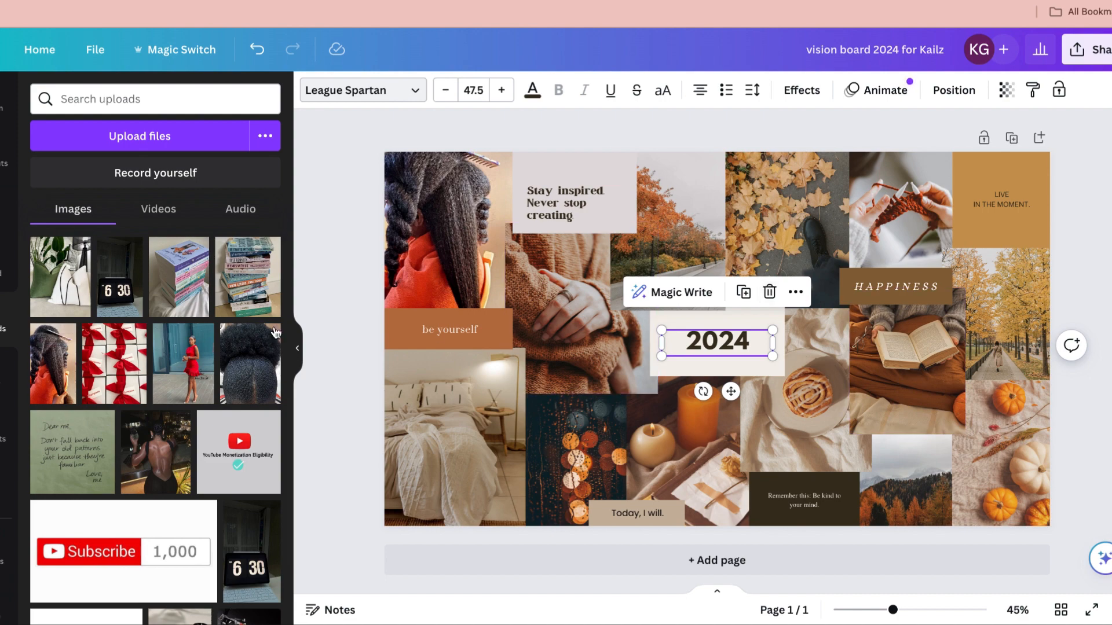
pyautogui.moveTo(132, 370); pyautogui.dragTo(521, 421)
pyautogui.moveTo(488, 363); pyautogui.dragTo(462, 413)
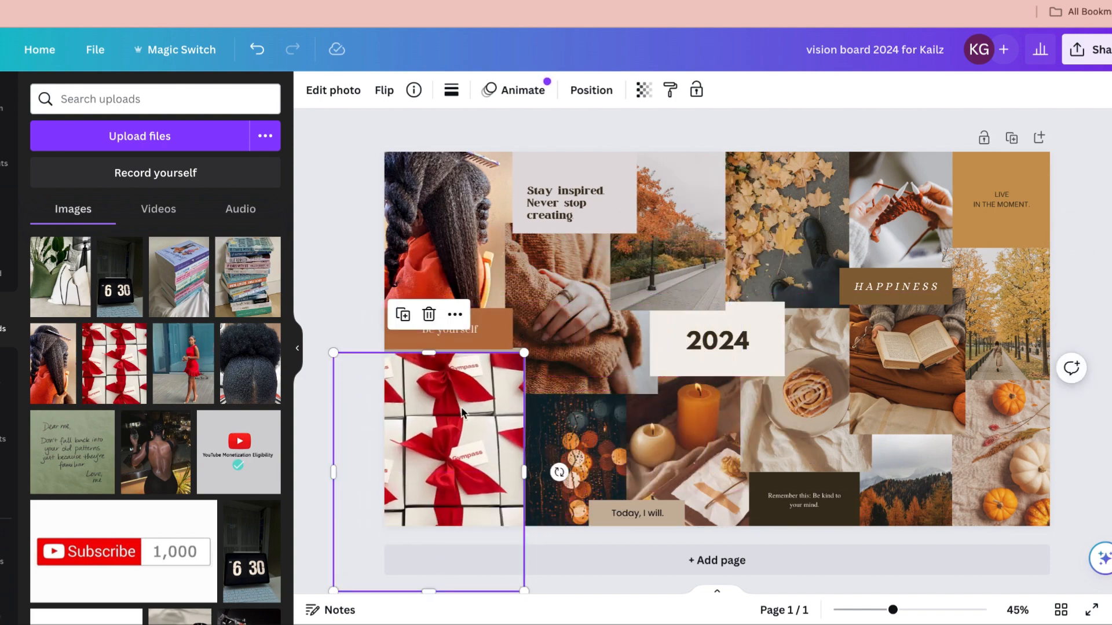
pyautogui.hotkey('ctrl', 'z')
pyautogui.hotkey('ctrl', 'z')
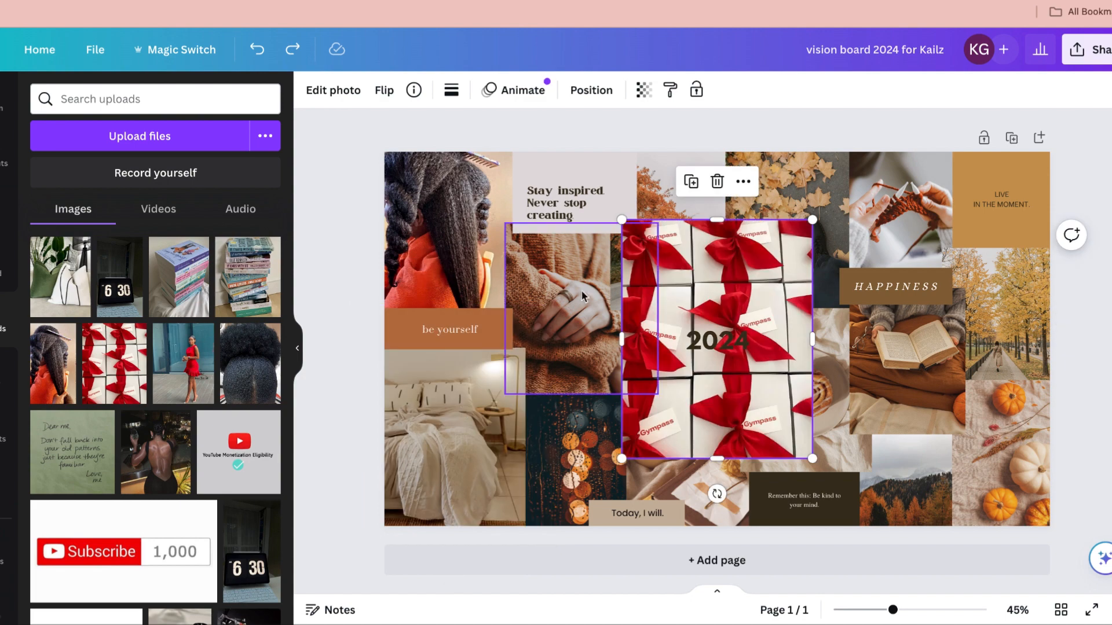
# Step: Cover the bedroom photo with the gift boxes photo, scaled to fit, and replace the autumn road photo with the 6:30 clock photo
pyautogui.moveTo(709, 293); pyautogui.dragTo(482, 413)
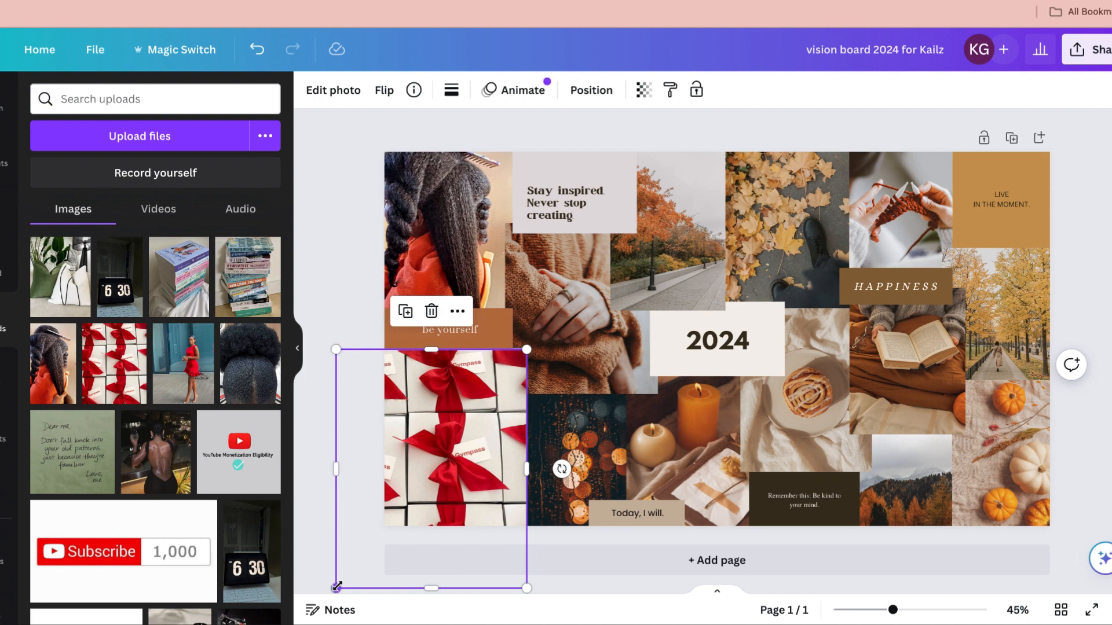
pyautogui.moveTo(336, 589); pyautogui.dragTo(378, 515)
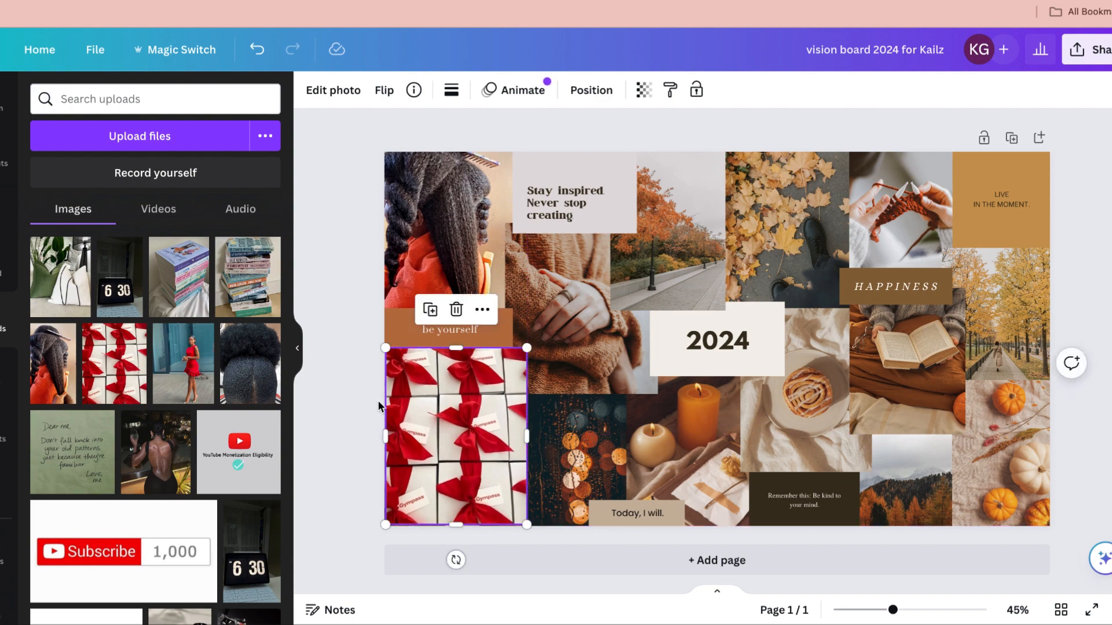
pyautogui.moveTo(119, 276); pyautogui.dragTo(642, 263)
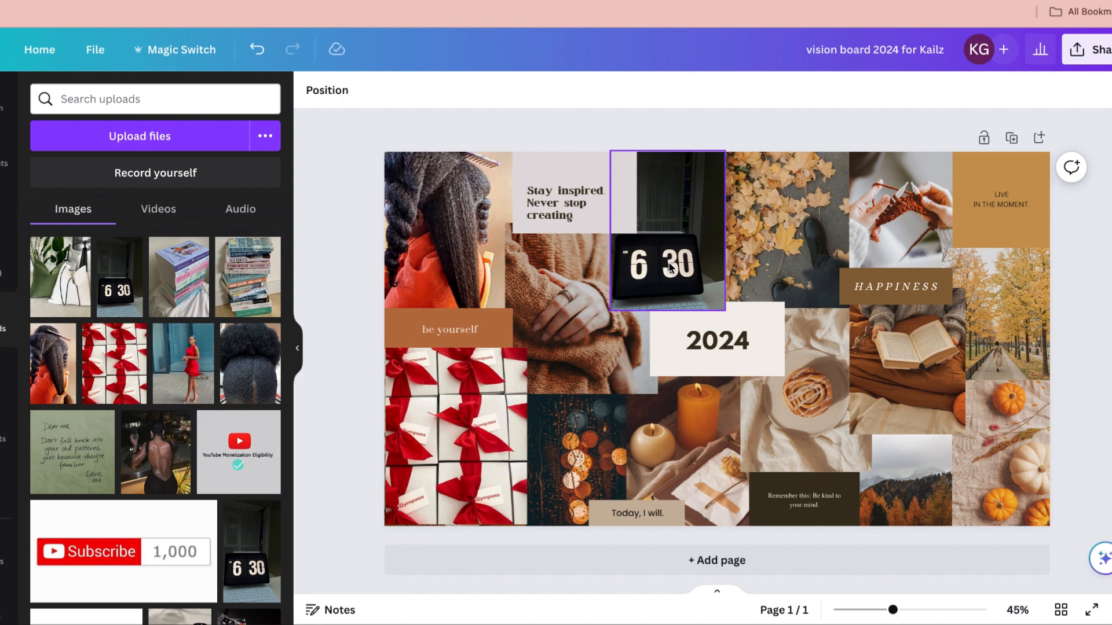
# Step: Replace the knitting photo with the green handwritten note and resize the yellow-tree path photo to about 304 × 366
pyautogui.moveTo(72, 452); pyautogui.dragTo(962, 255)
pyautogui.click(996, 284)
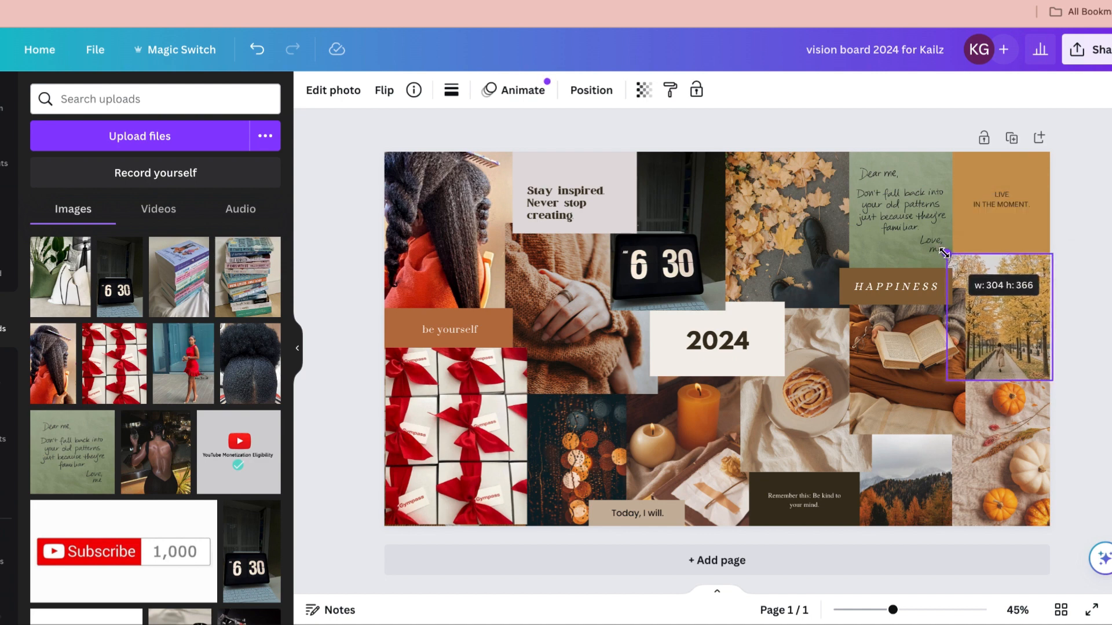
pyautogui.click(917, 208)
pyautogui.click(941, 131)
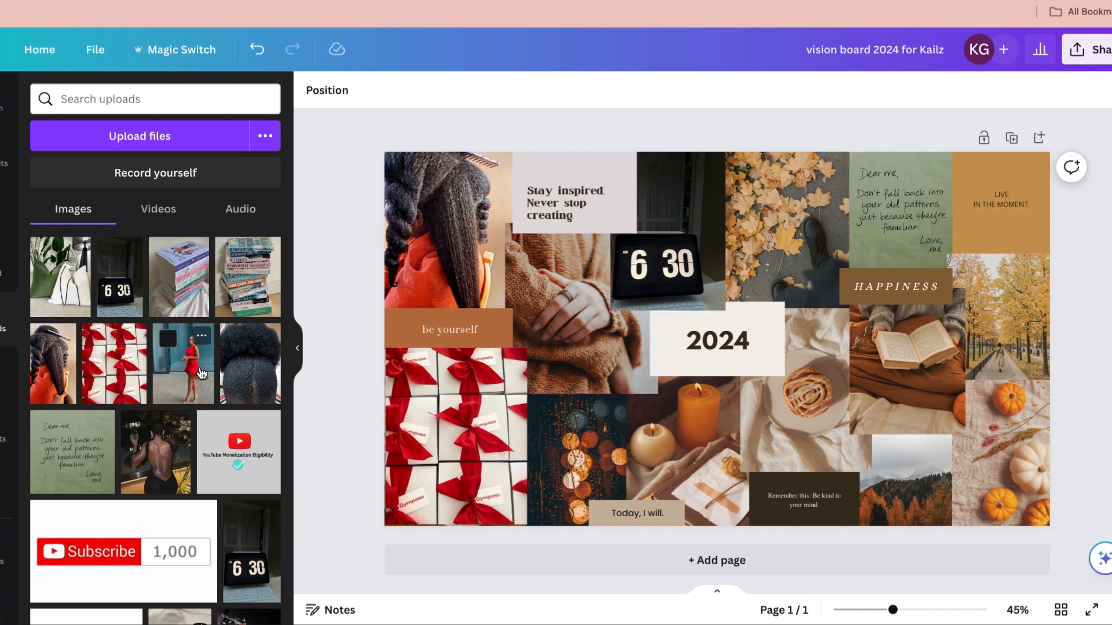
# Step: Replace the sweater photo with the red dress photo and narrow it so the clock photo is uncovered
pyautogui.moveTo(200, 372); pyautogui.dragTo(566, 313)
pyautogui.doubleClick(591, 308)
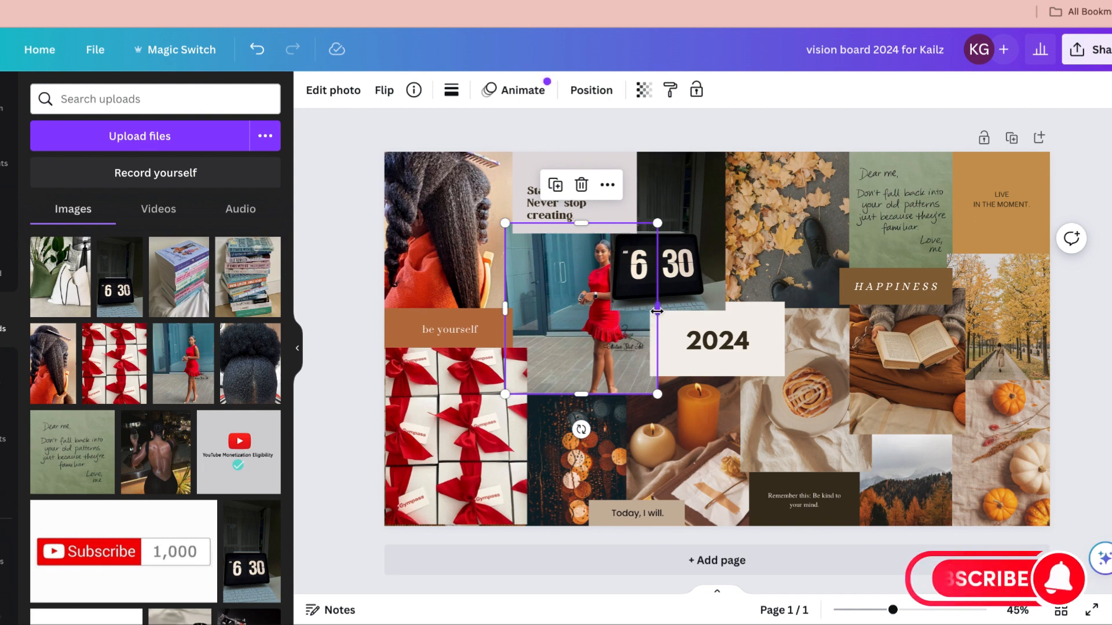
pyautogui.moveTo(505, 308); pyautogui.dragTo(550, 316)
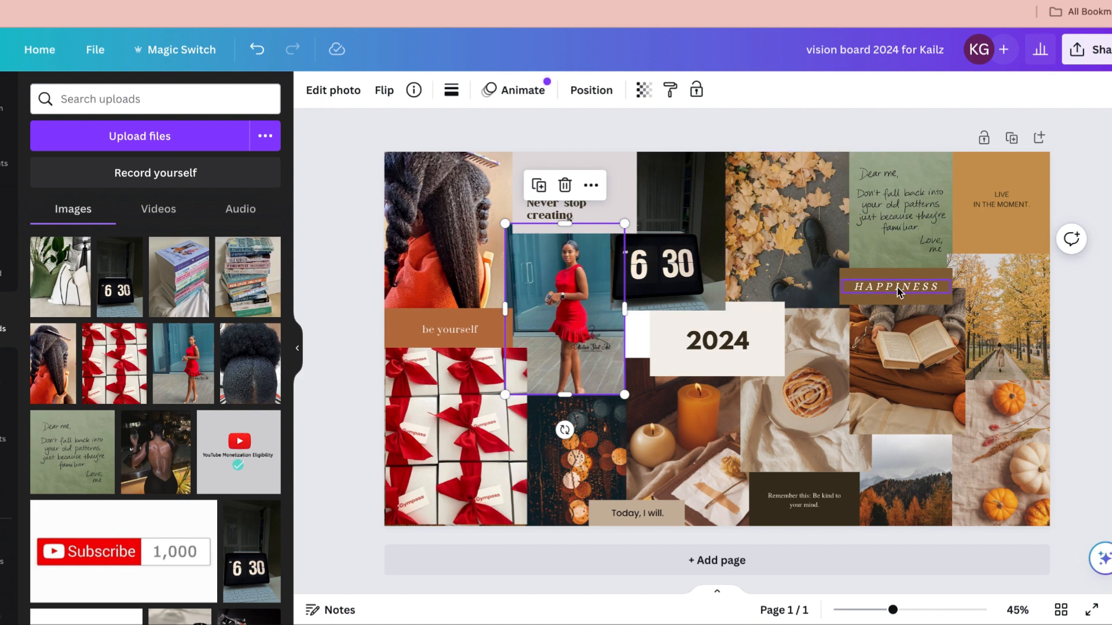
# Step: Replace the fallen leaves photo with the pastel book stack photo and reposition the picture within its crop
pyautogui.click(618, 413)
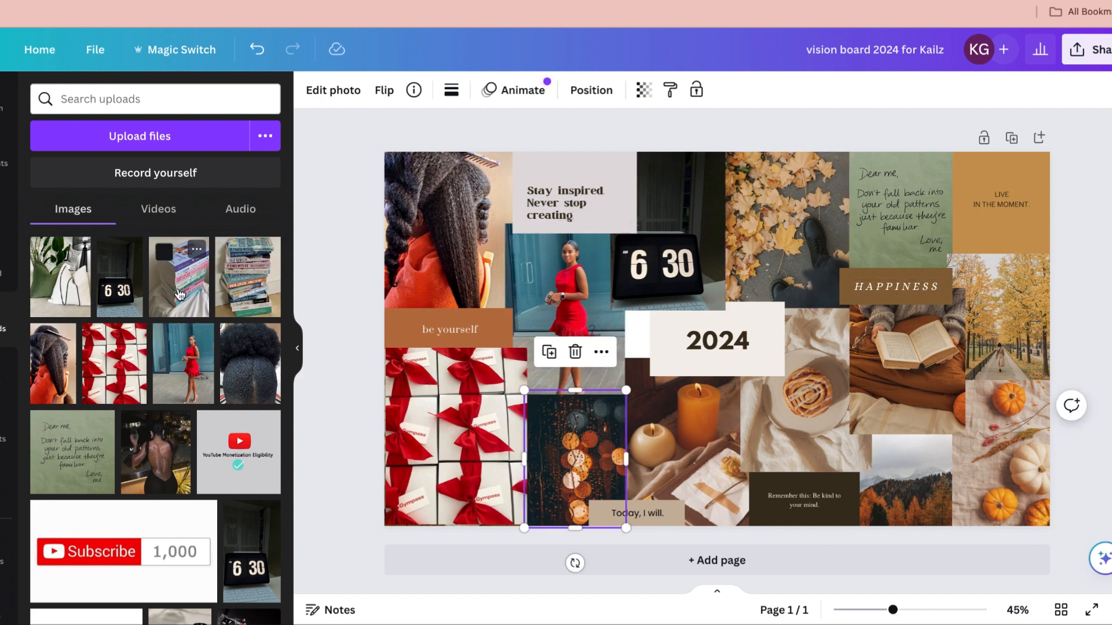
pyautogui.moveTo(180, 295); pyautogui.dragTo(790, 217)
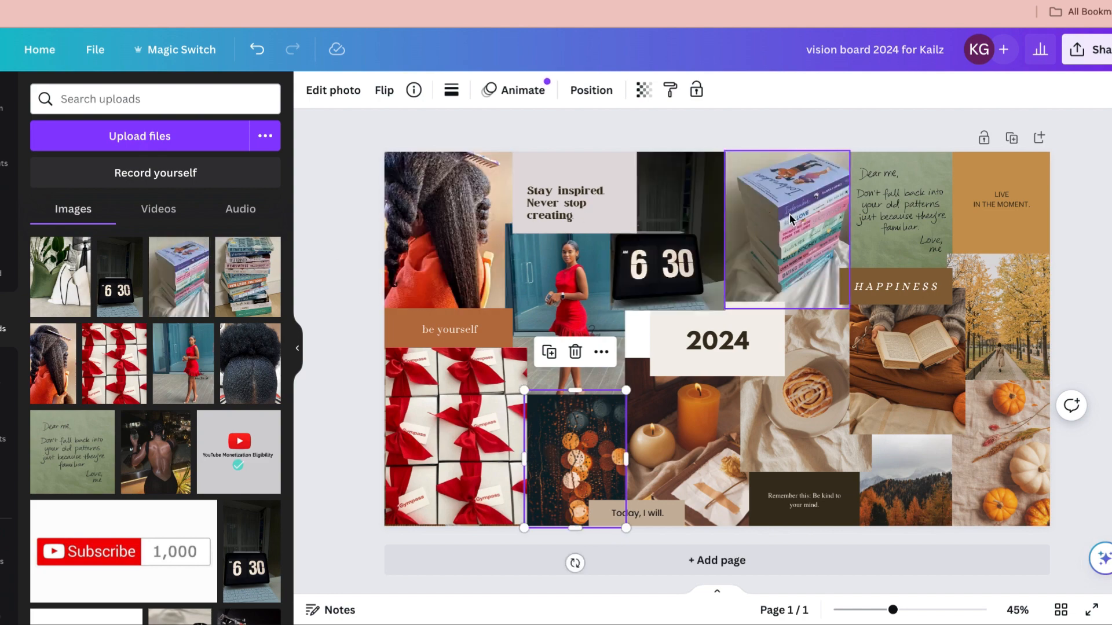
pyautogui.click(789, 216)
pyautogui.doubleClick(797, 196)
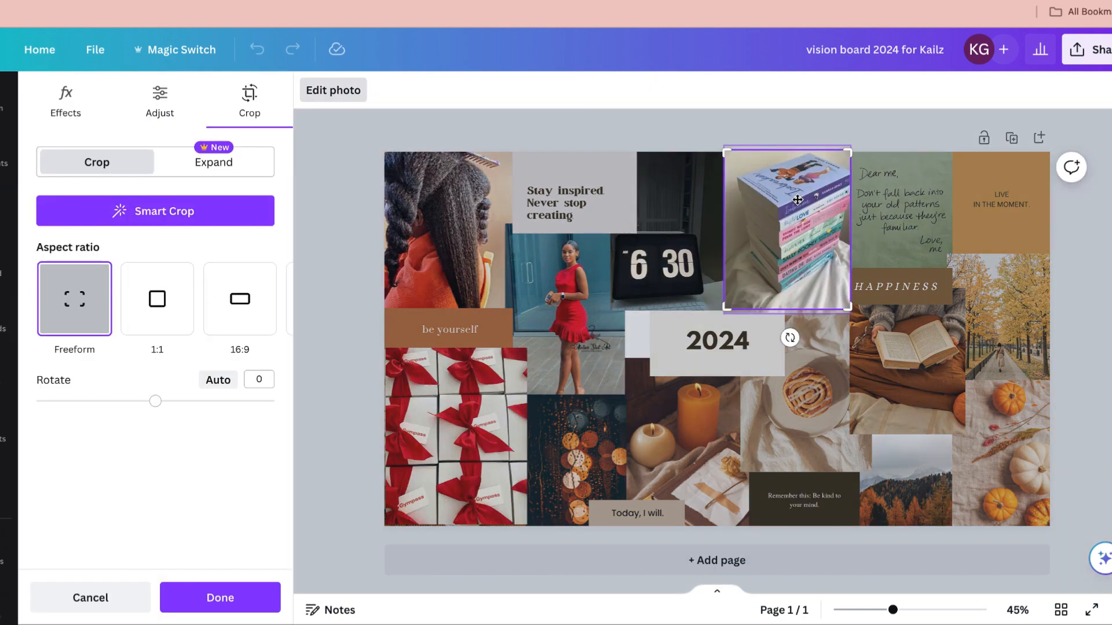
pyautogui.moveTo(798, 219); pyautogui.dragTo(810, 191)
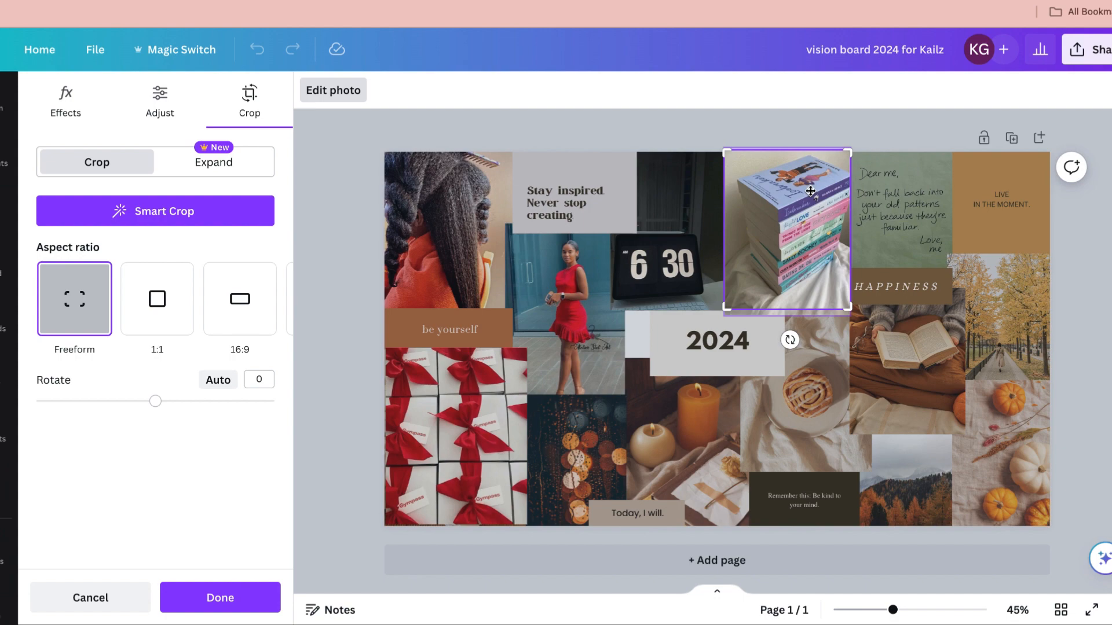
pyautogui.click(856, 134)
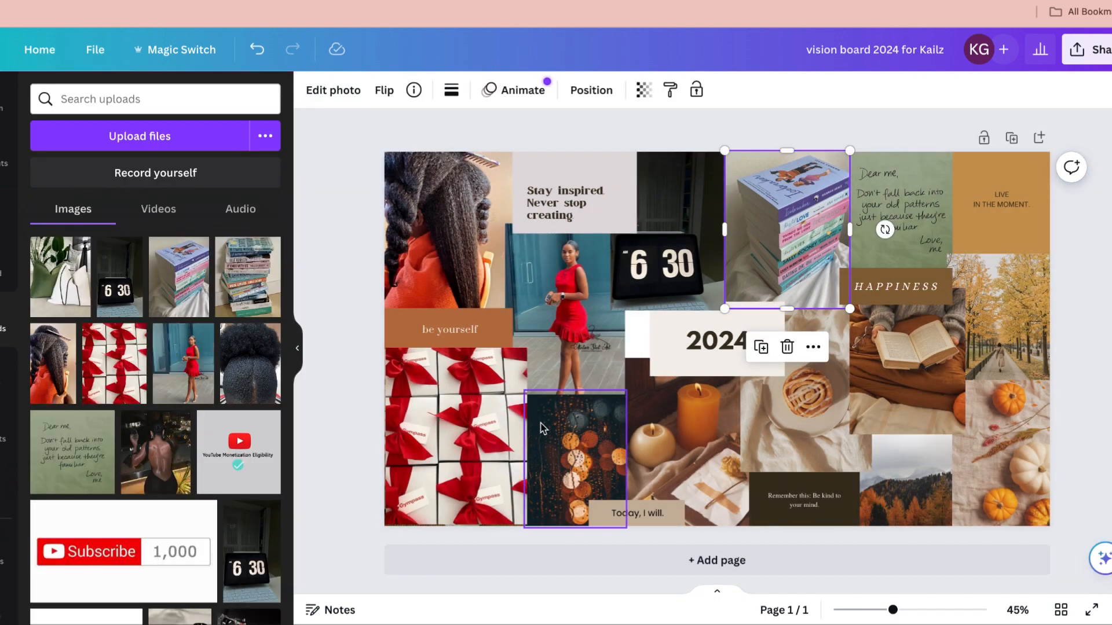
# Step: Replace the pumpkin photo in the collage's lower right corner with the black dress photo, scaled down to fit the space
pyautogui.click(157, 461)
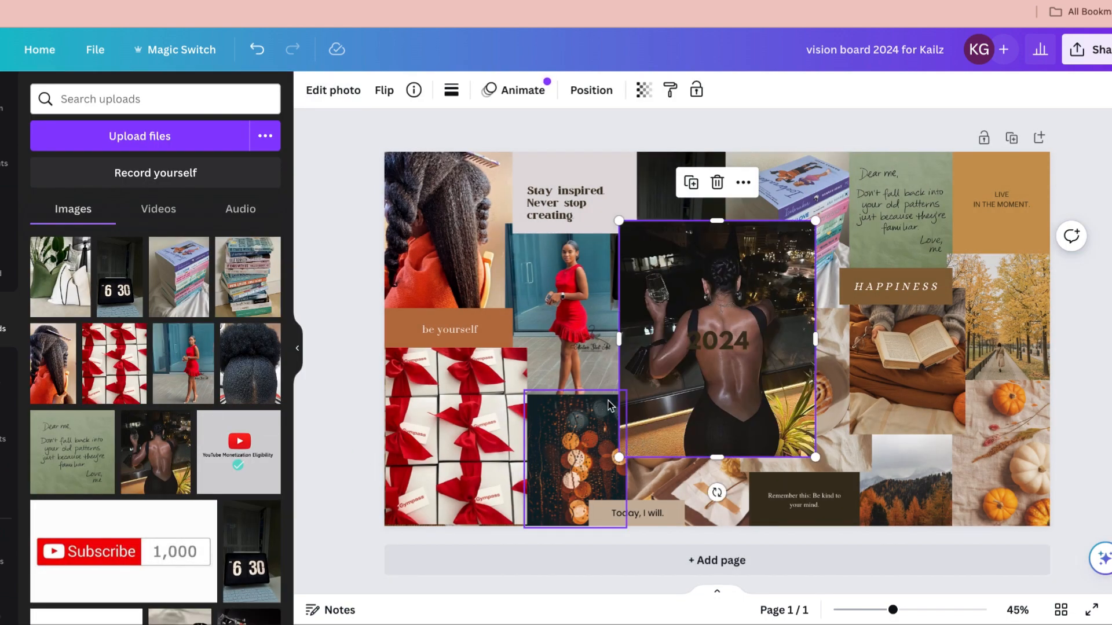
pyautogui.moveTo(632, 271); pyautogui.dragTo(873, 318)
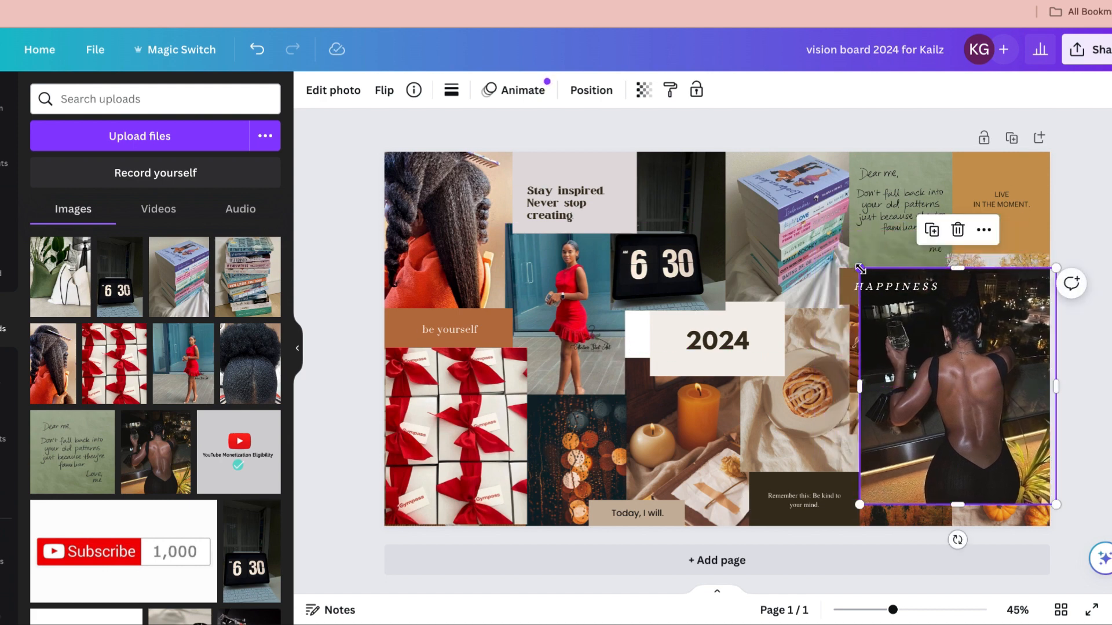
pyautogui.moveTo(861, 269); pyautogui.dragTo(925, 347)
pyautogui.moveTo(985, 421); pyautogui.dragTo(982, 454)
pyautogui.click(1014, 471)
pyautogui.press('Delete')
pyautogui.moveTo(922, 369); pyautogui.dragTo(939, 392)
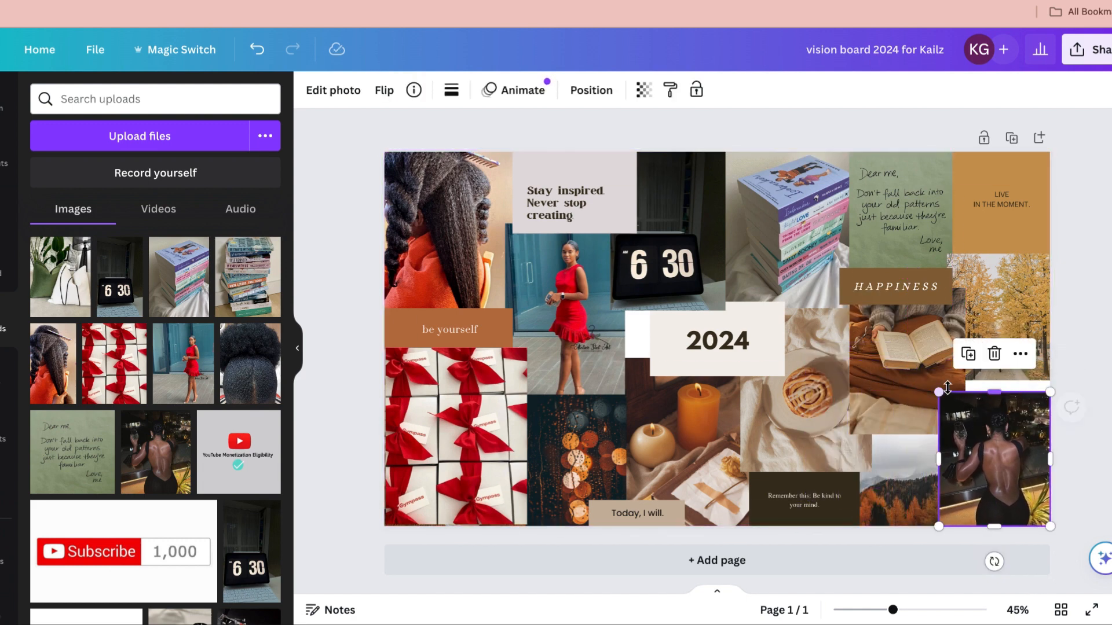
# Step: Extend the yellow-tree path photo downward to meet the top of the black dress photo
pyautogui.click(1020, 348)
pyautogui.moveTo(1007, 385); pyautogui.dragTo(1002, 392)
pyautogui.click(1091, 327)
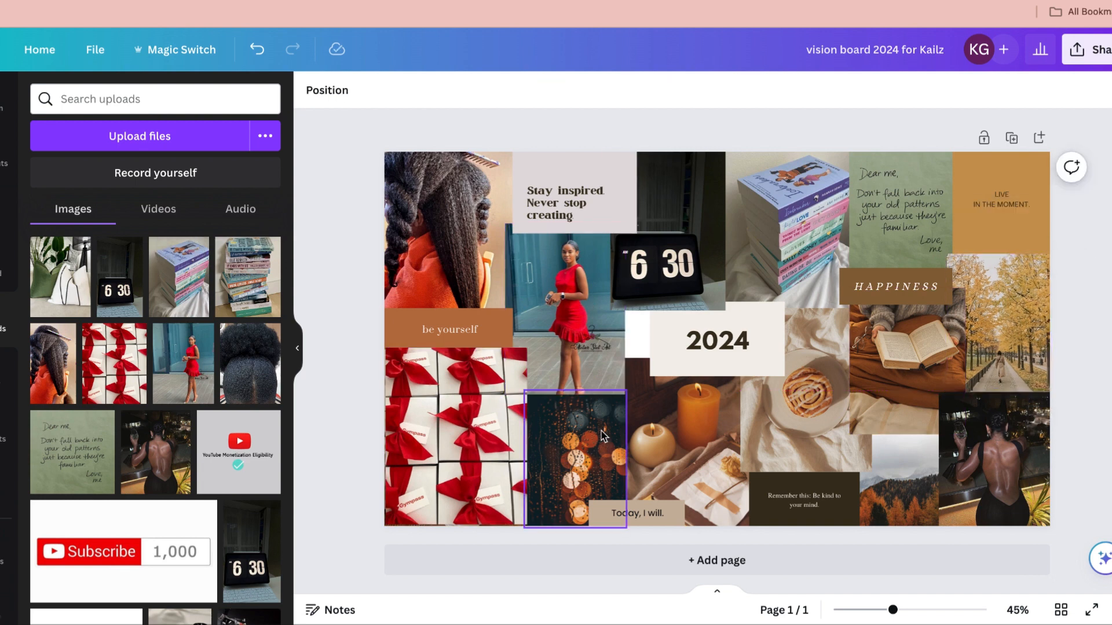
# Step: Replace the bokeh lights photo with the red bottle photo and the candle photo with the gym pull-up photo
pyautogui.scroll(-3, 194, 437)
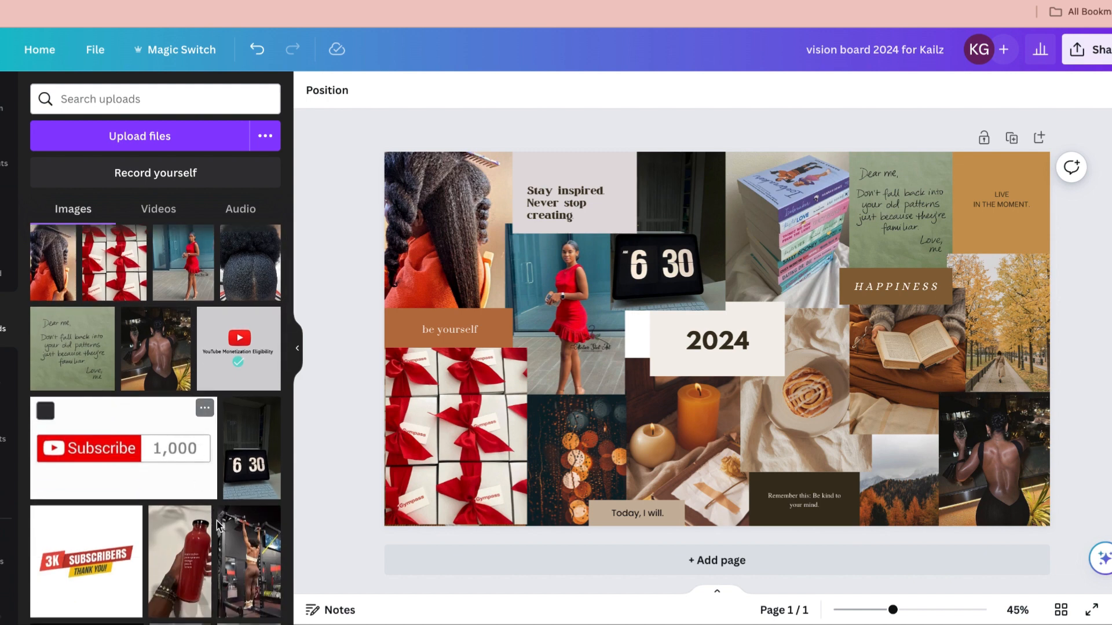
pyautogui.moveTo(191, 570); pyautogui.dragTo(577, 460)
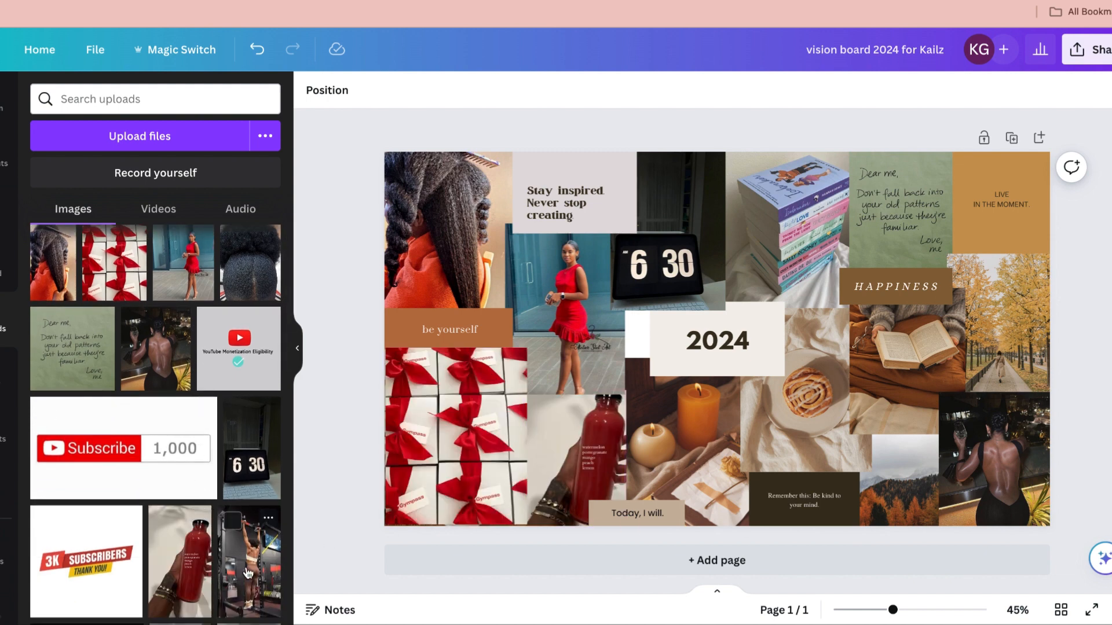
pyautogui.moveTo(249, 556); pyautogui.dragTo(653, 459)
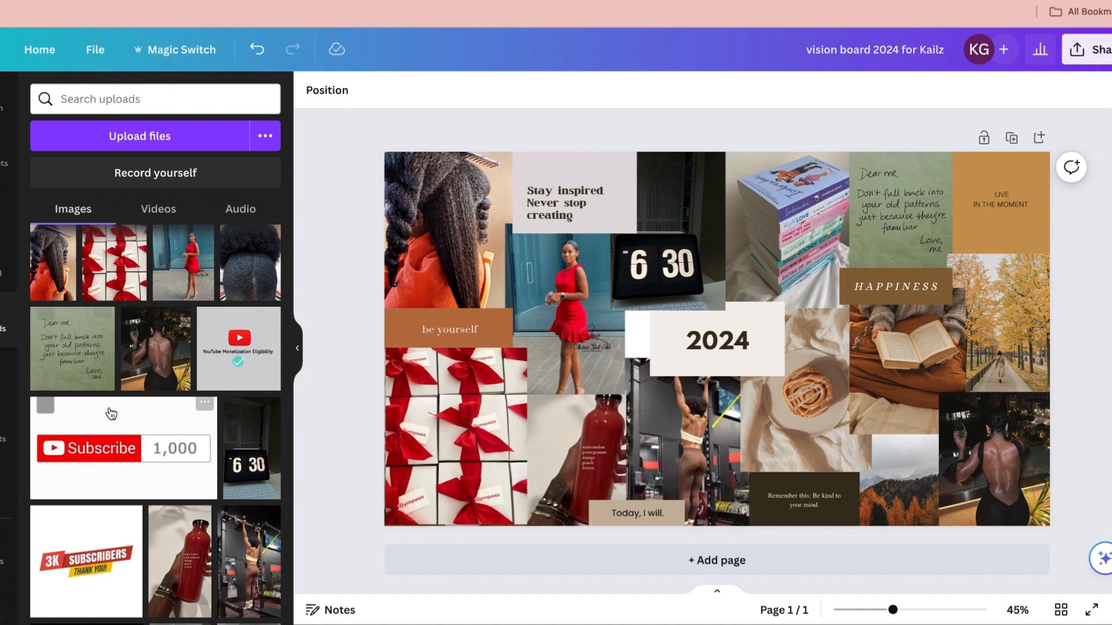
pyautogui.scroll(-2, 110, 412)
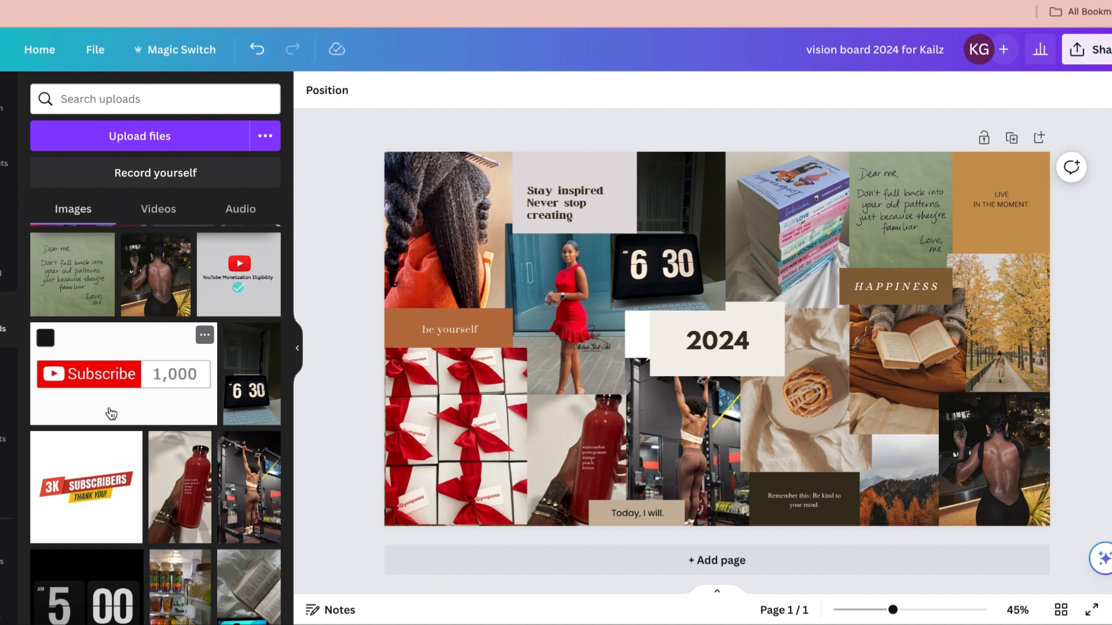
pyautogui.moveTo(125, 395); pyautogui.dragTo(409, 337)
pyautogui.hotkey('ctrl', 'z')
pyautogui.moveTo(146, 367); pyautogui.dragTo(414, 330)
pyautogui.hotkey('ctrl', 'z')
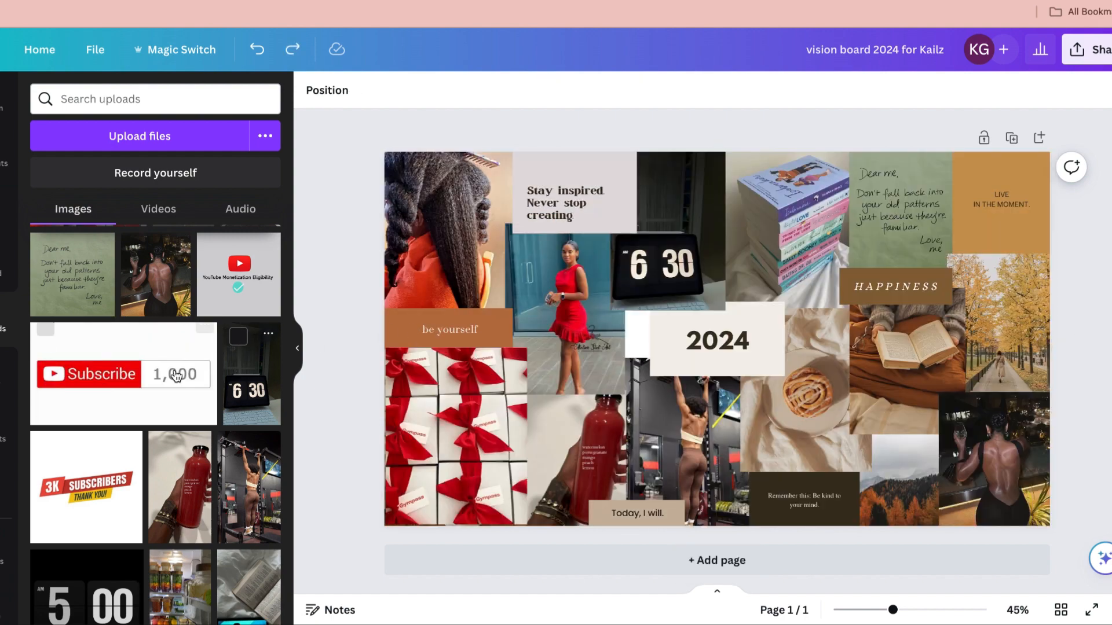
pyautogui.moveTo(277, 305); pyautogui.dragTo(431, 256)
pyautogui.hotkey('ctrl', 'z')
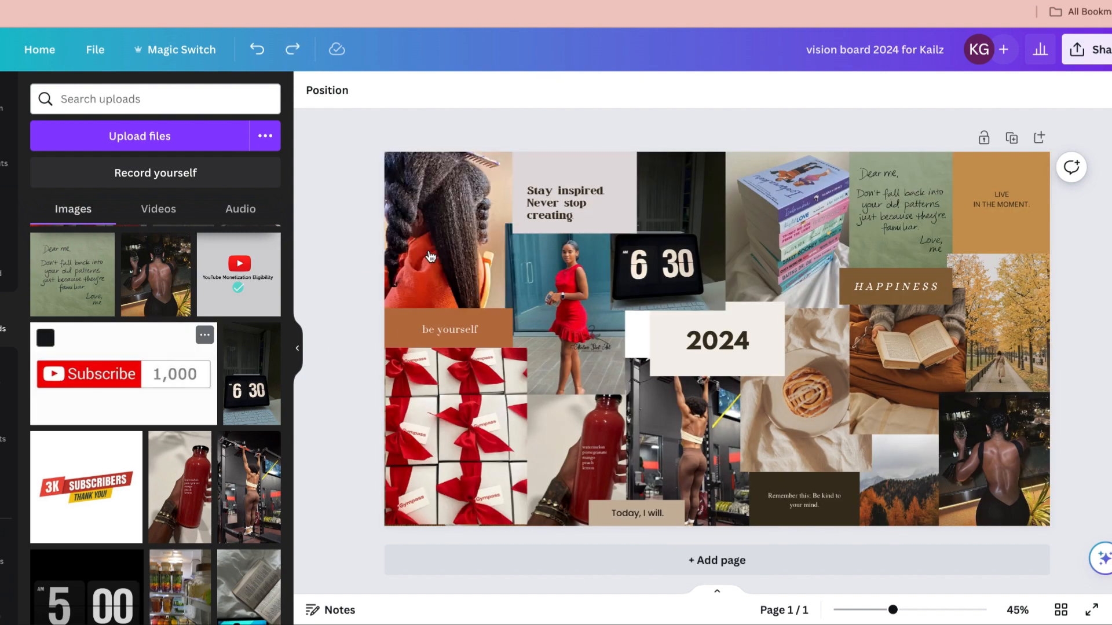
# Step: Add the "Subscribe 1,000" image to the collage and crop away the white space above and below its banner
pyautogui.click(191, 359)
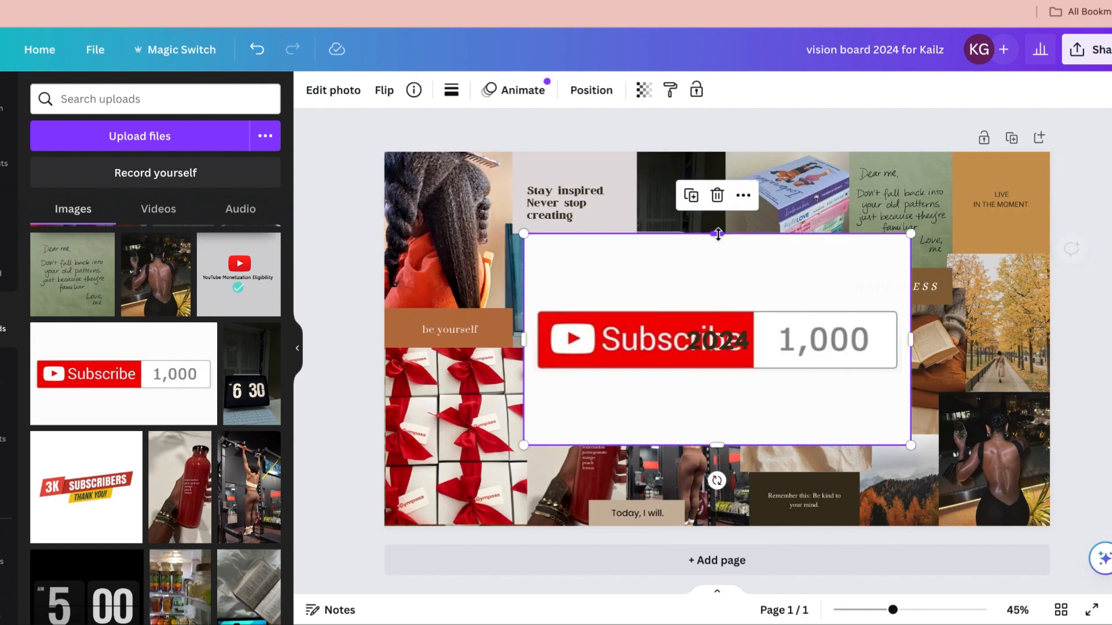
pyautogui.moveTo(717, 286); pyautogui.dragTo(830, 208)
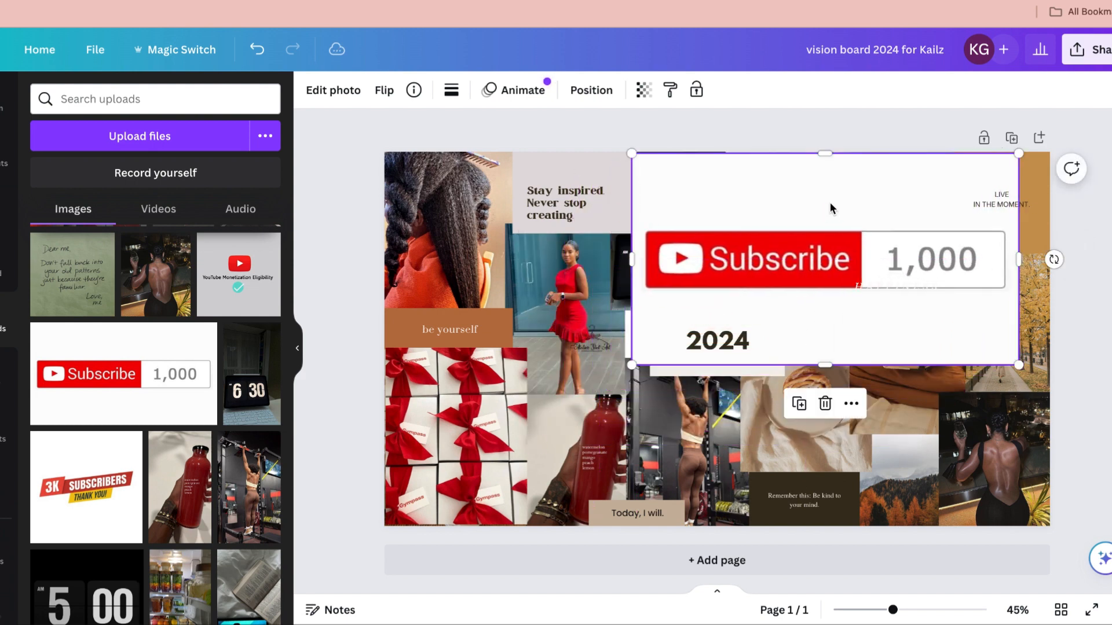
pyautogui.moveTo(827, 153); pyautogui.dragTo(829, 201)
pyautogui.moveTo(829, 362); pyautogui.dragTo(824, 311)
# Step: Scale the "Subscribe 1,000" banner down above the red dress photo and move the "Stay inspired" text block onto the yellow-tree path photo
pyautogui.moveTo(633, 203); pyautogui.dragTo(749, 236)
pyautogui.moveTo(816, 268); pyautogui.dragTo(693, 177)
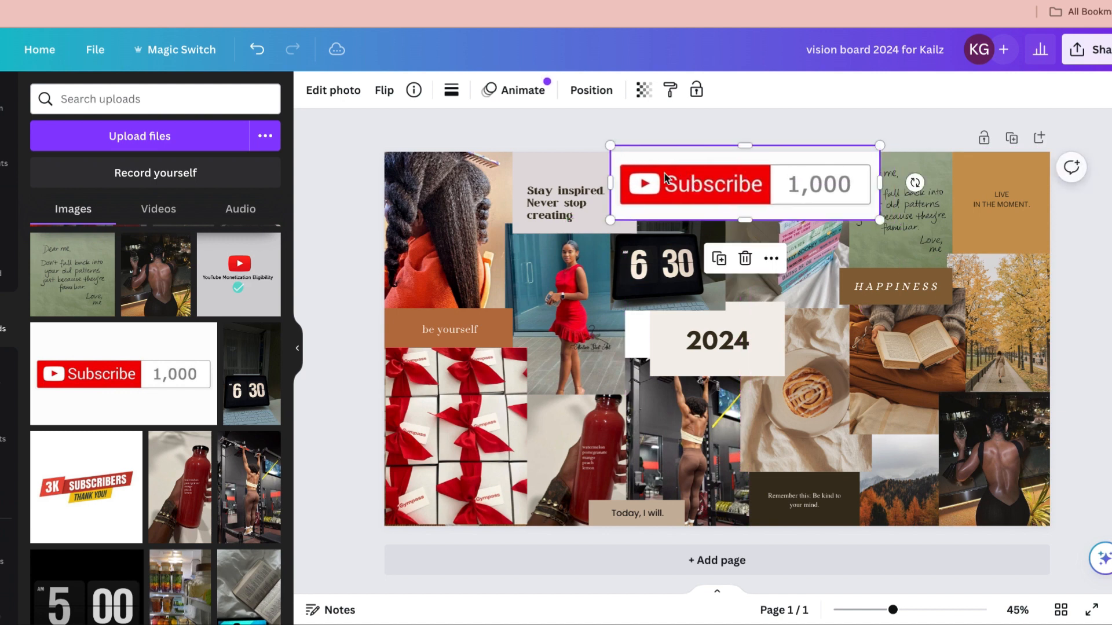
pyautogui.moveTo(609, 143); pyautogui.dragTo(644, 175)
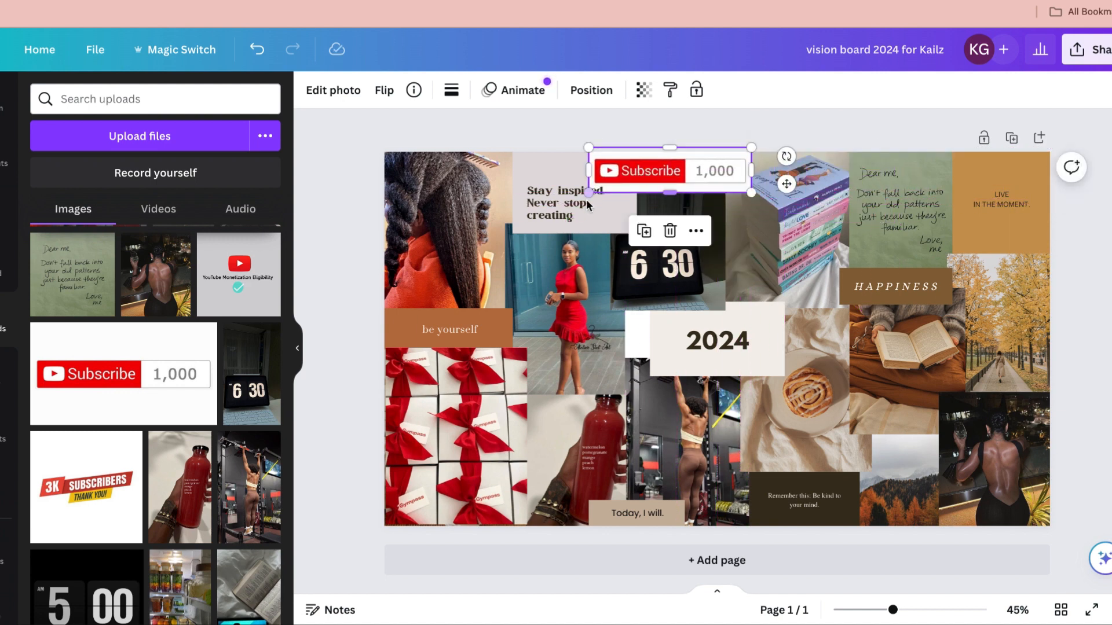
pyautogui.moveTo(568, 214); pyautogui.dragTo(577, 434)
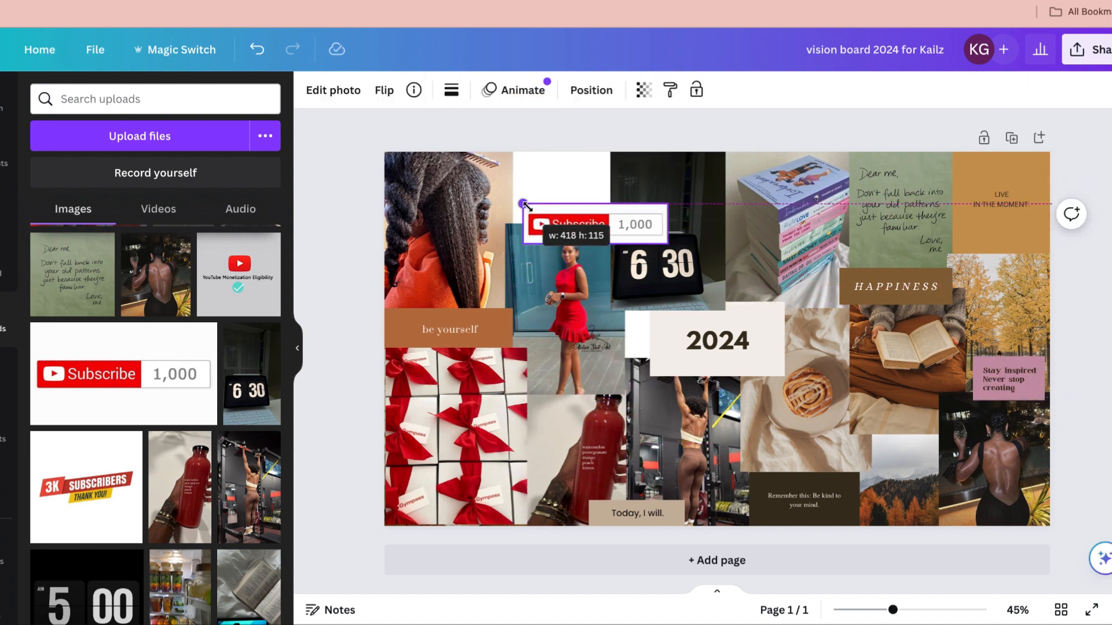
pyautogui.moveTo(525, 205); pyautogui.dragTo(559, 229)
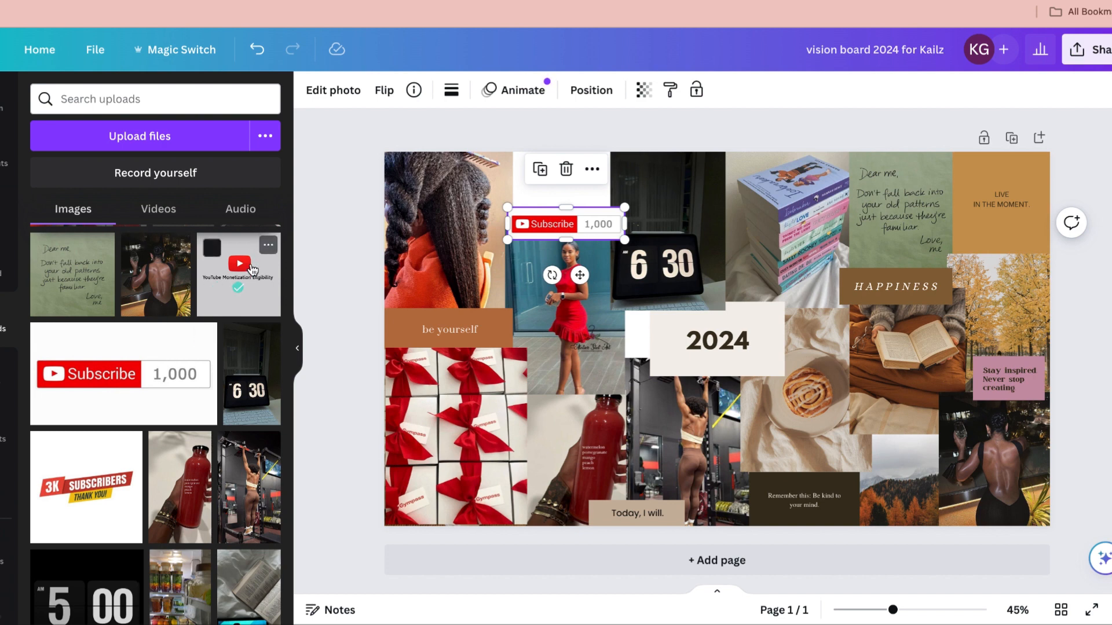
# Step: Replace the autumn mountain photo with the "YouTube Monetization Eligibility" image and extend the reading photo above it slightly downward
pyautogui.moveTo(252, 275); pyautogui.dragTo(886, 461)
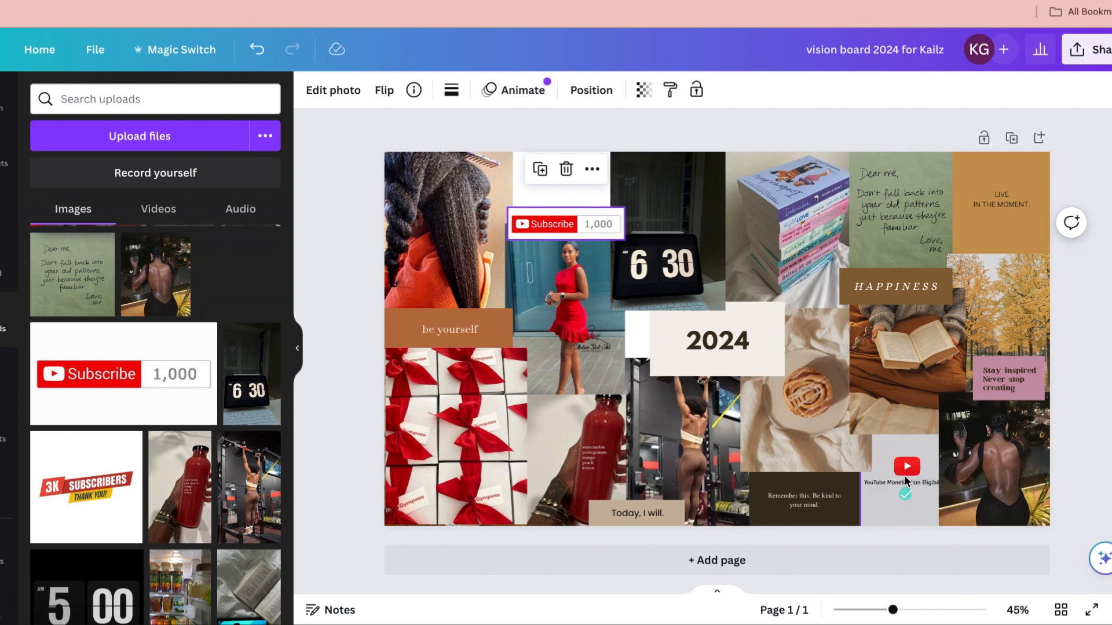
pyautogui.moveTo(951, 434); pyautogui.dragTo(935, 443)
pyautogui.moveTo(917, 381); pyautogui.dragTo(916, 385)
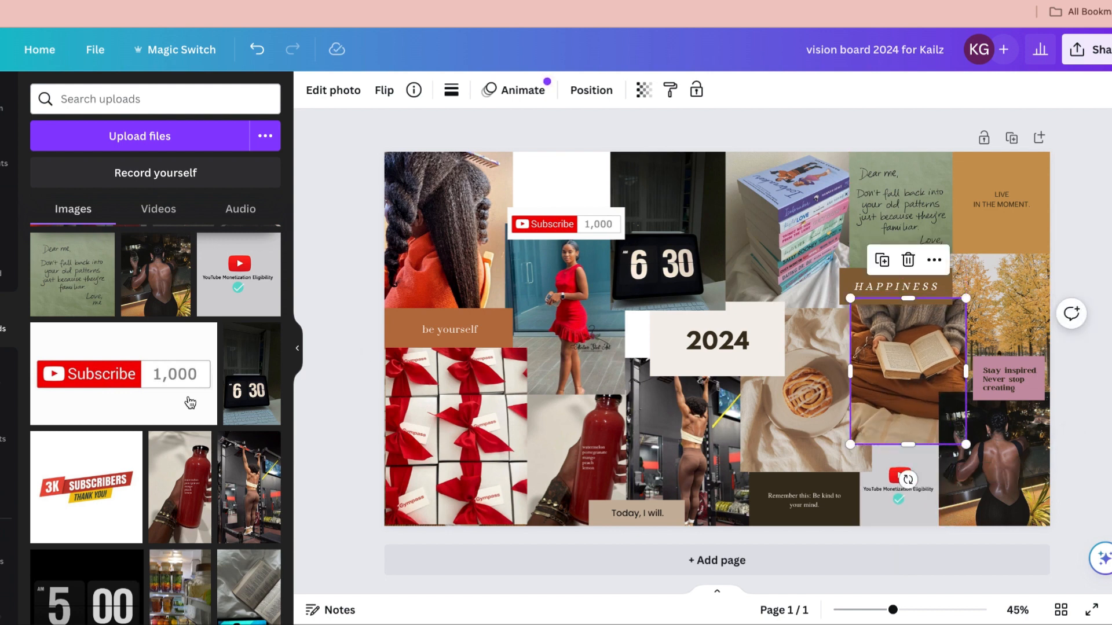
# Step: Add the open book and tablet photo, crop and scale it down, and fit it over the reading photo below "HAPPINESS"
pyautogui.scroll(-1, 232, 522)
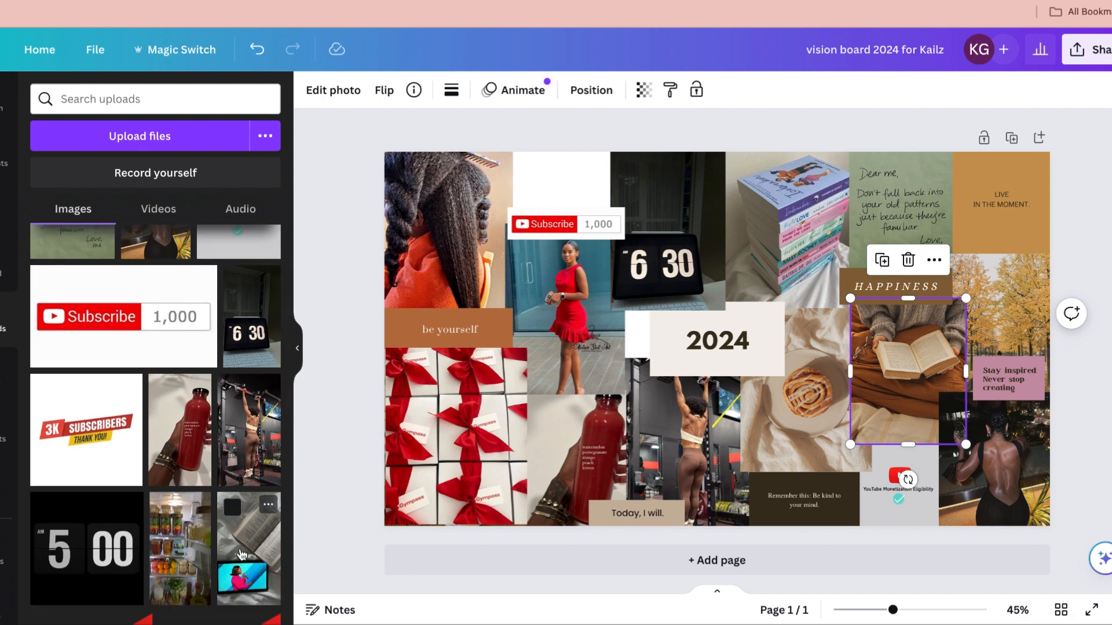
pyautogui.moveTo(243, 554); pyautogui.dragTo(875, 302)
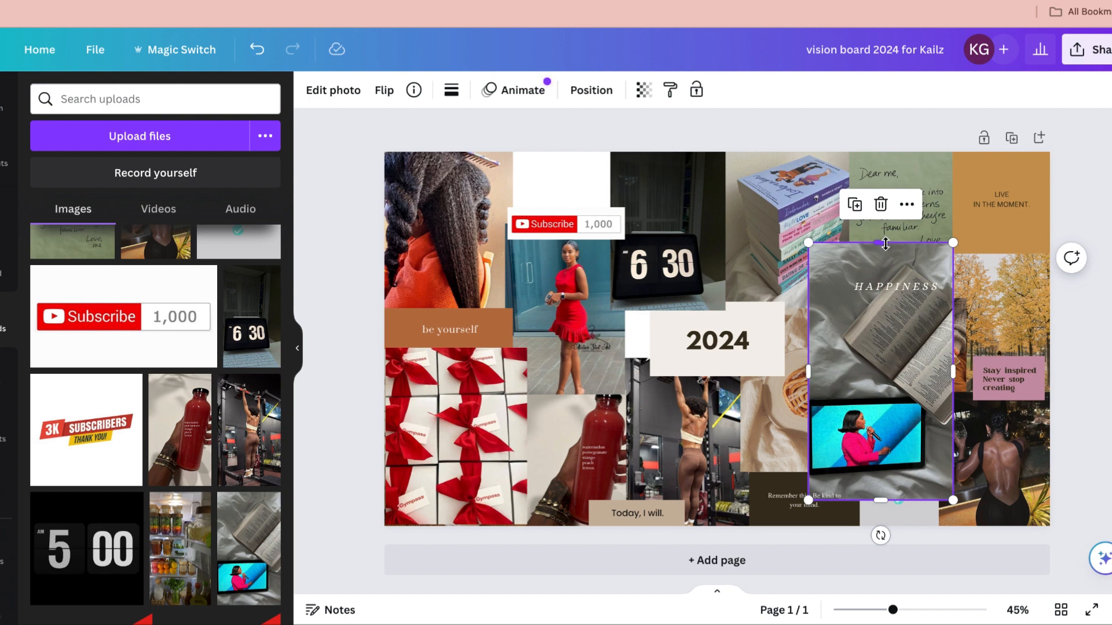
pyautogui.moveTo(885, 244); pyautogui.dragTo(882, 287)
pyautogui.moveTo(811, 285); pyautogui.dragTo(856, 358)
pyautogui.moveTo(896, 422); pyautogui.dragTo(967, 371)
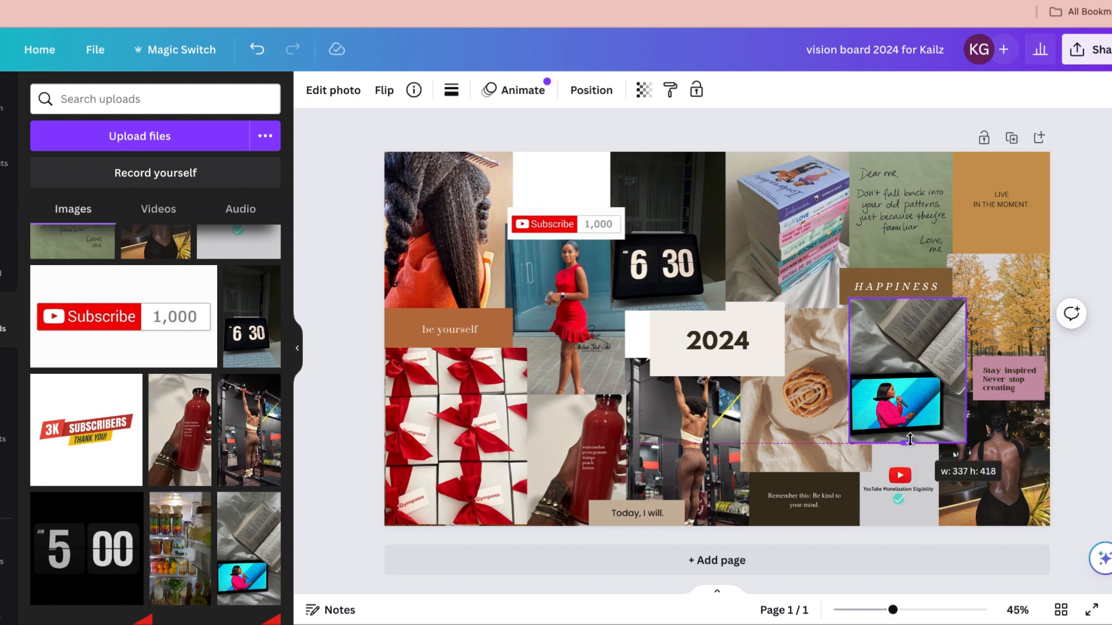
pyautogui.click(1034, 313)
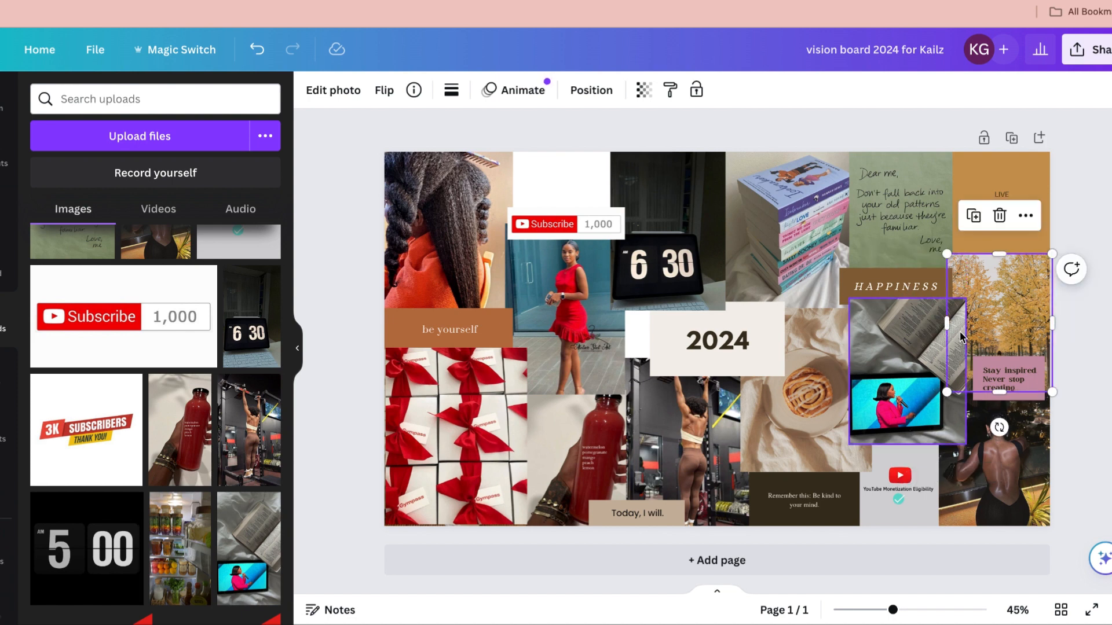
pyautogui.click(953, 376)
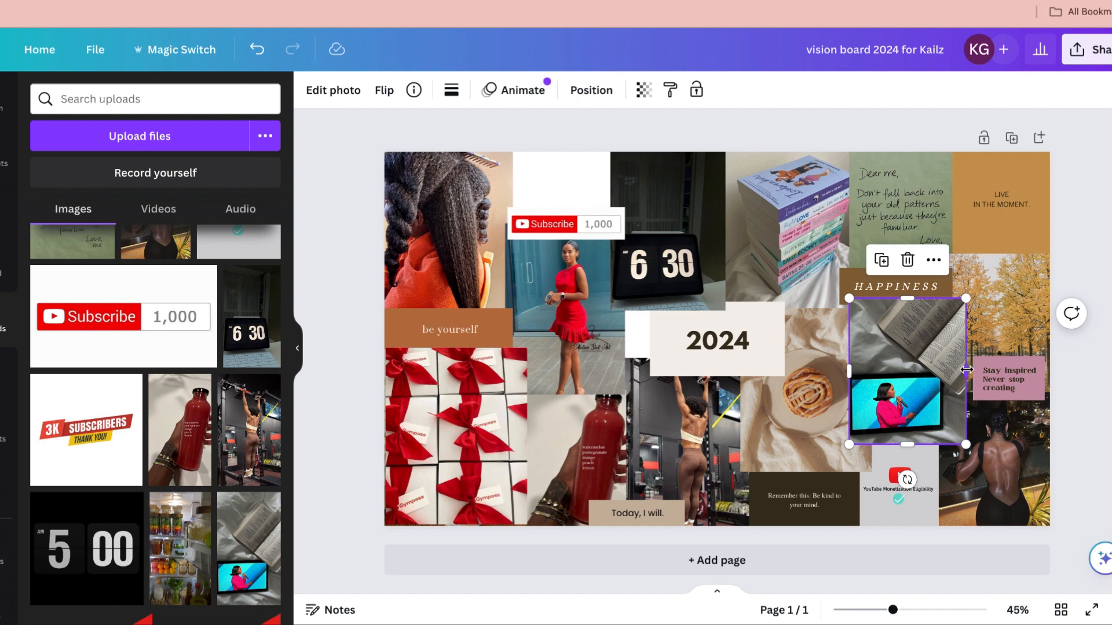
pyautogui.click(962, 354)
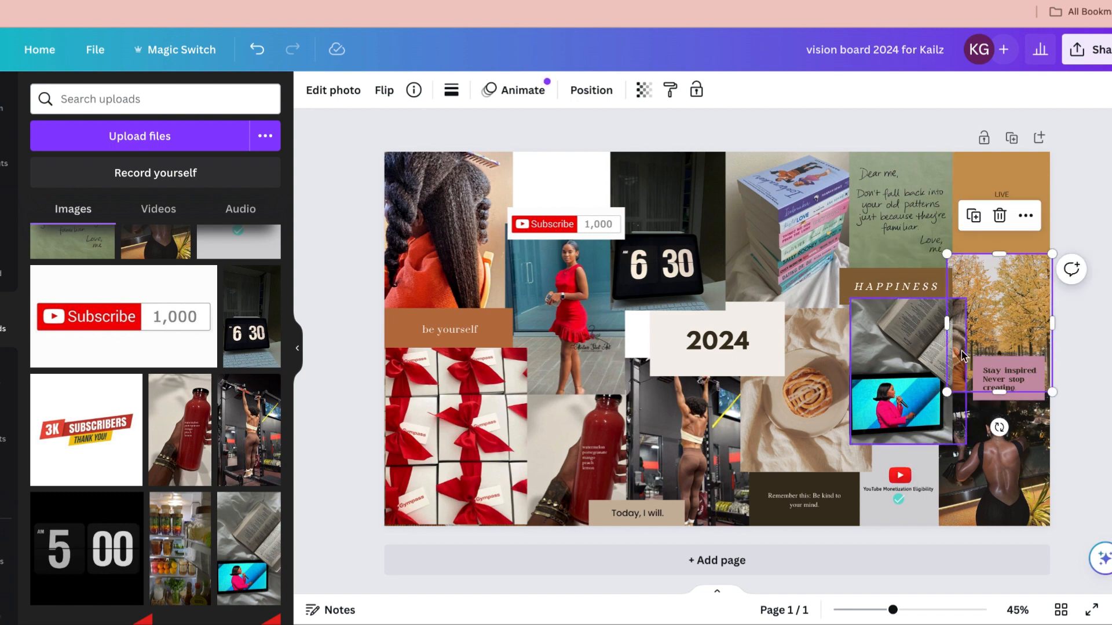
pyautogui.moveTo(911, 334); pyautogui.dragTo(923, 335)
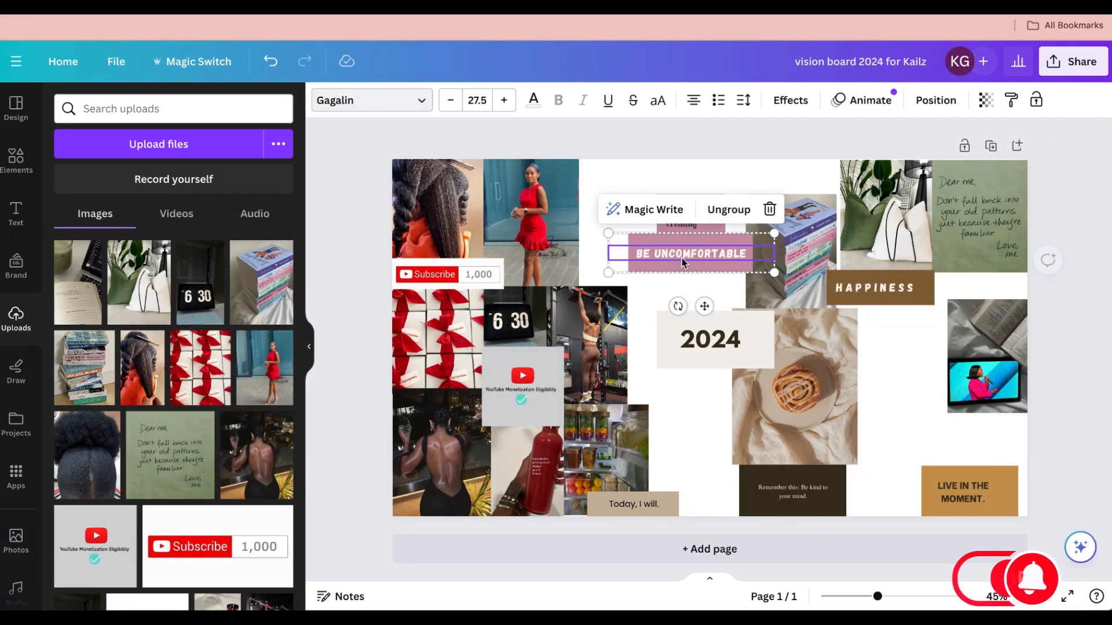
# Step: Add the green drink and journal photo to the collage and scale it down below the plant and handbag photo
pyautogui.click(78, 282)
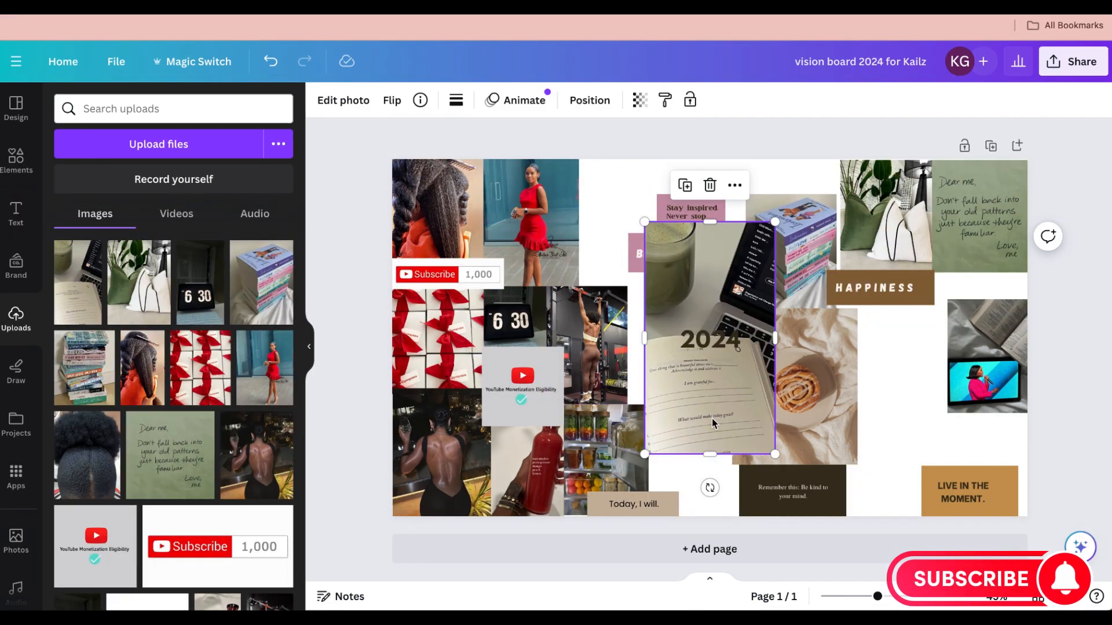
pyautogui.moveTo(723, 296); pyautogui.dragTo(879, 324)
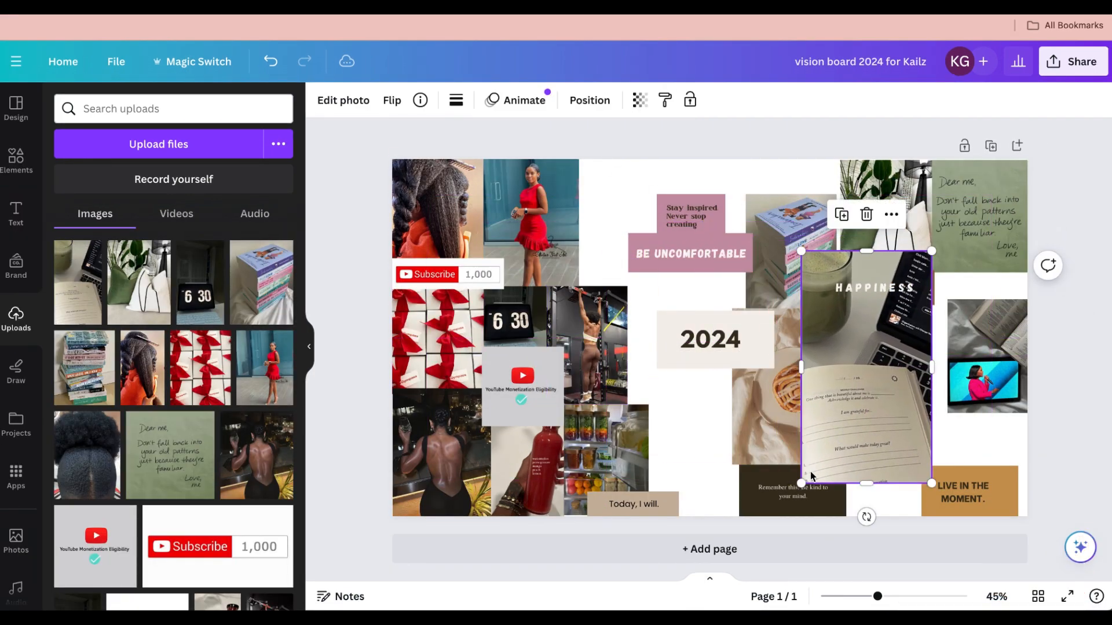
pyautogui.moveTo(796, 483); pyautogui.dragTo(847, 428)
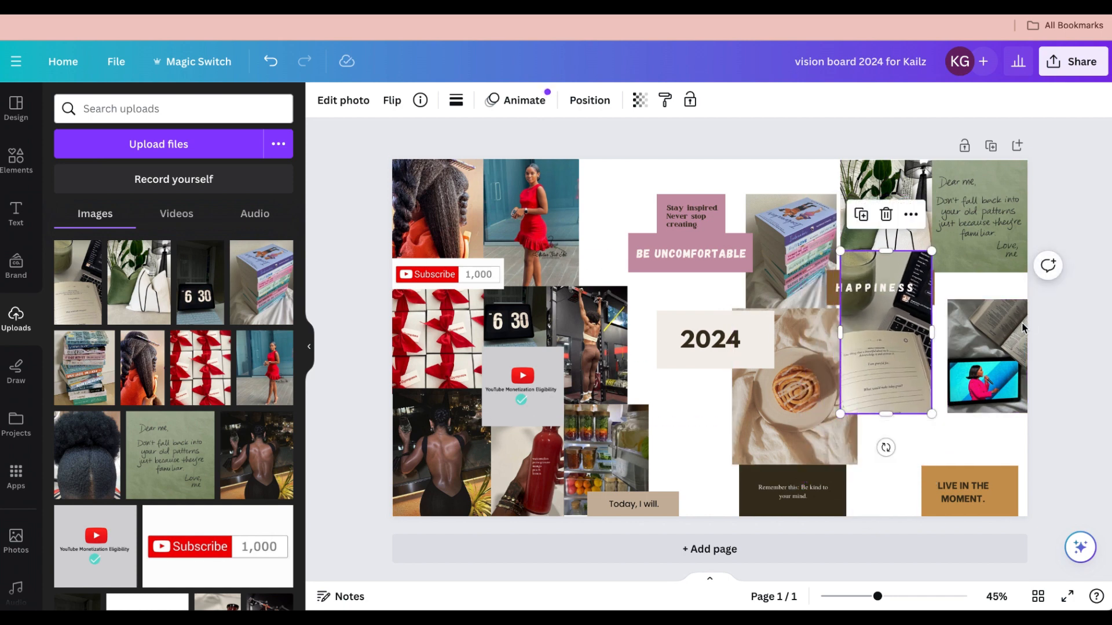
# Step: Move the book and tablet photo near the red dress photo and the journal photo beneath the "Dear me" note
pyautogui.moveTo(1020, 336); pyautogui.dragTo(669, 194)
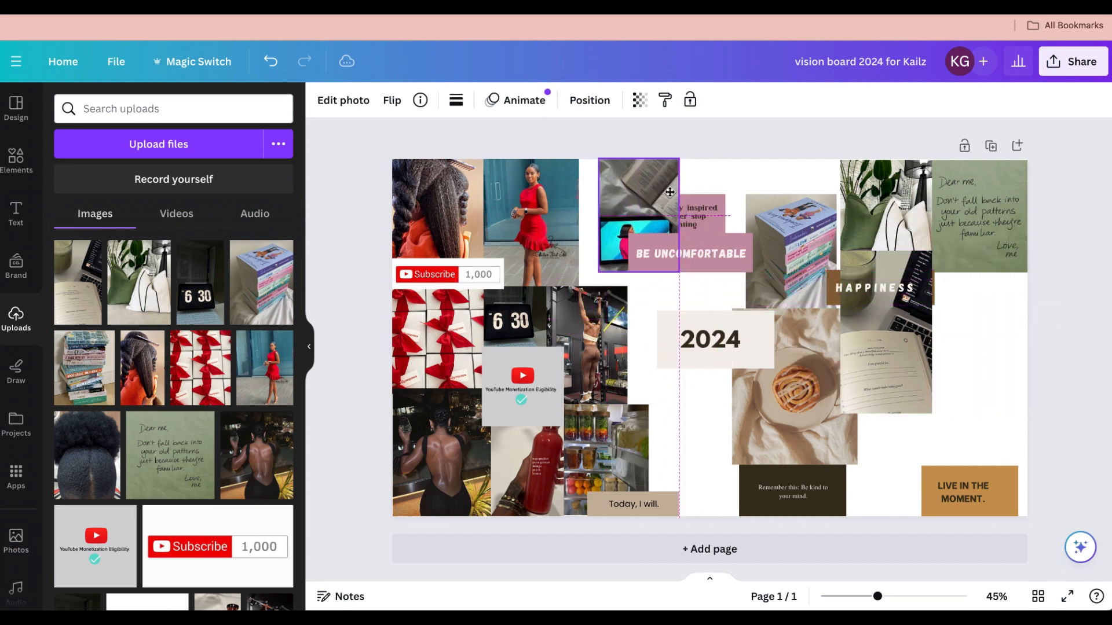
pyautogui.moveTo(888, 336); pyautogui.dragTo(978, 353)
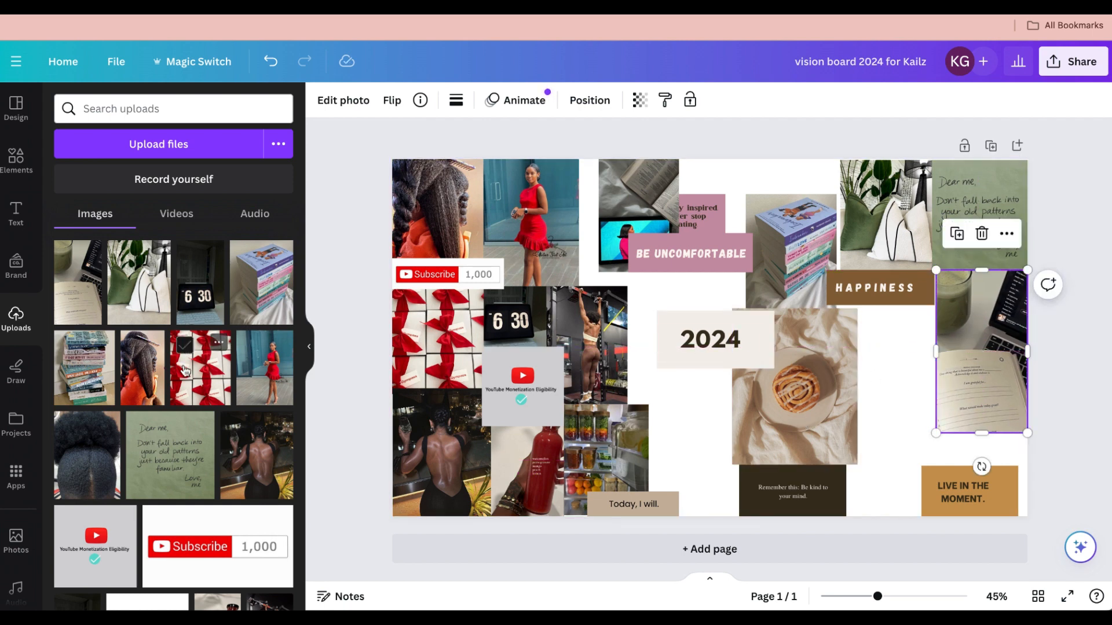
# Step: Add the "Daily Affirmations" image, crop it to its upper half, scale it down and move it toward the collage's top row
pyautogui.scroll(-1, 185, 371)
pyautogui.scroll(1, 185, 371)
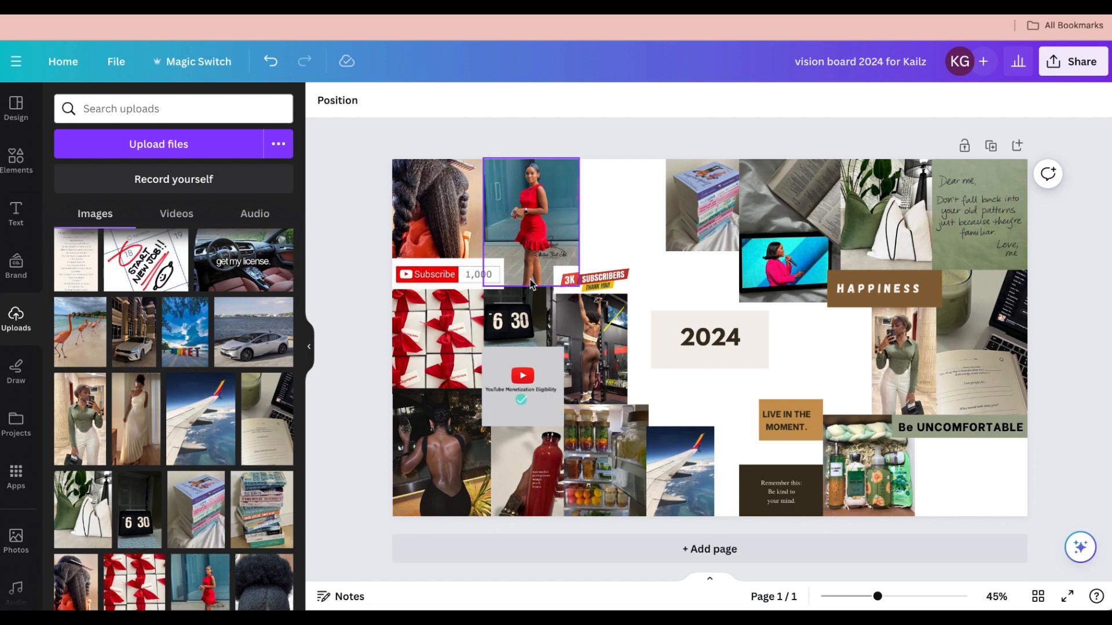
pyautogui.click(86, 265)
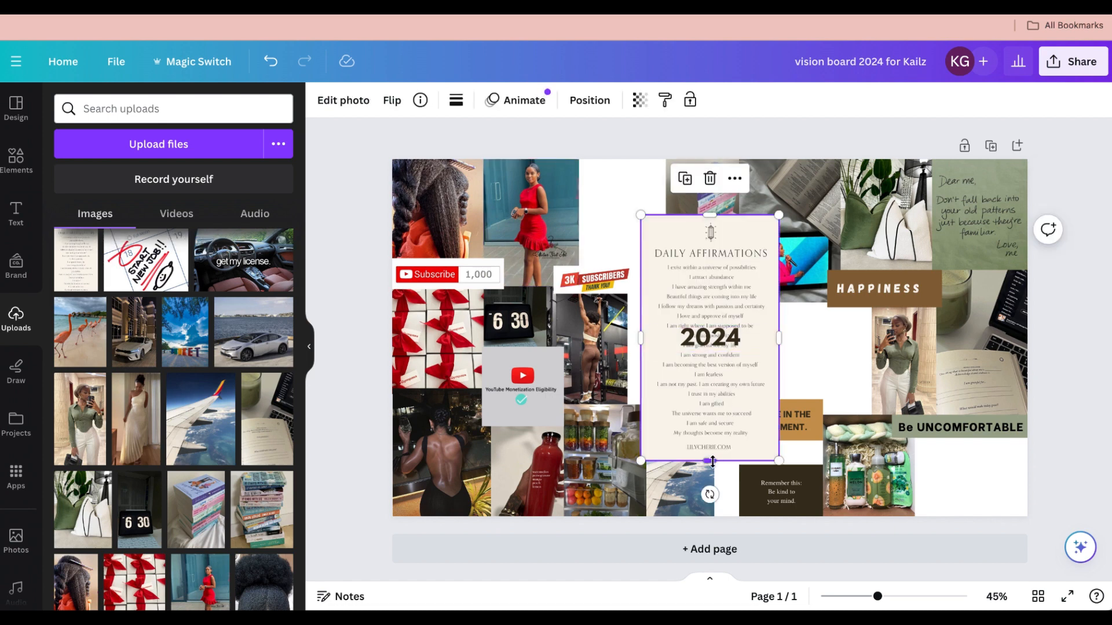
pyautogui.moveTo(712, 462); pyautogui.dragTo(710, 336)
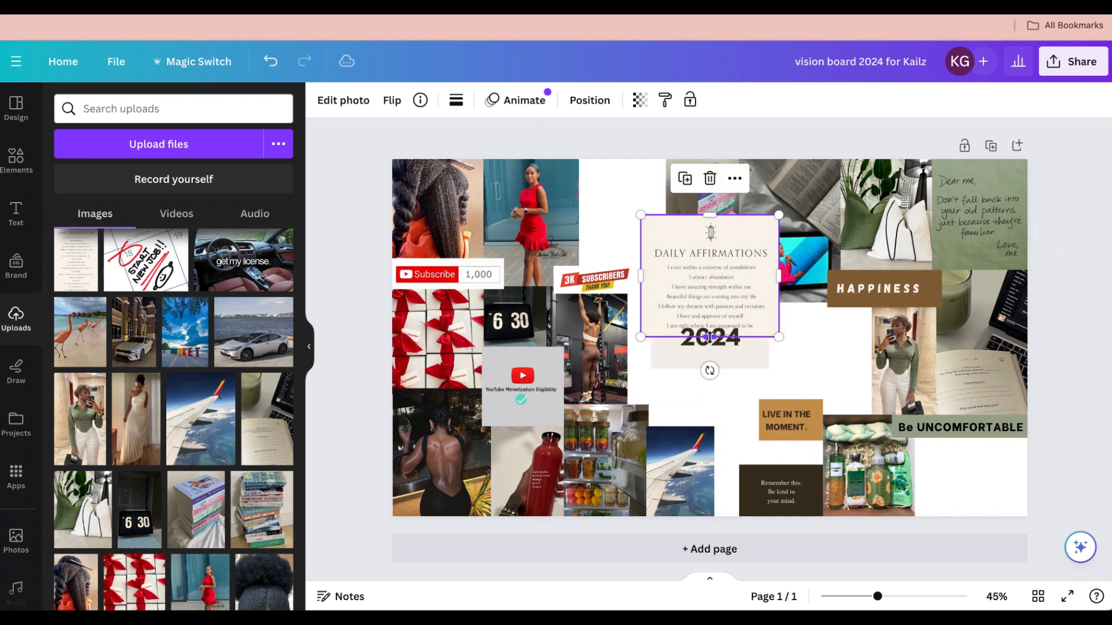
pyautogui.doubleClick(714, 277)
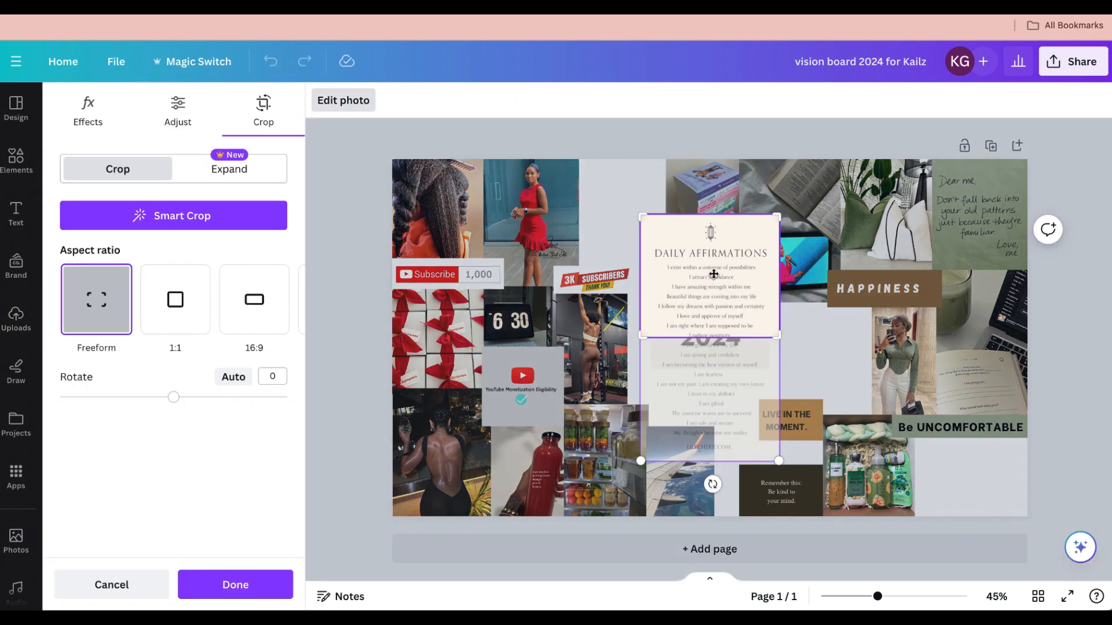
pyautogui.moveTo(714, 270); pyautogui.dragTo(713, 263)
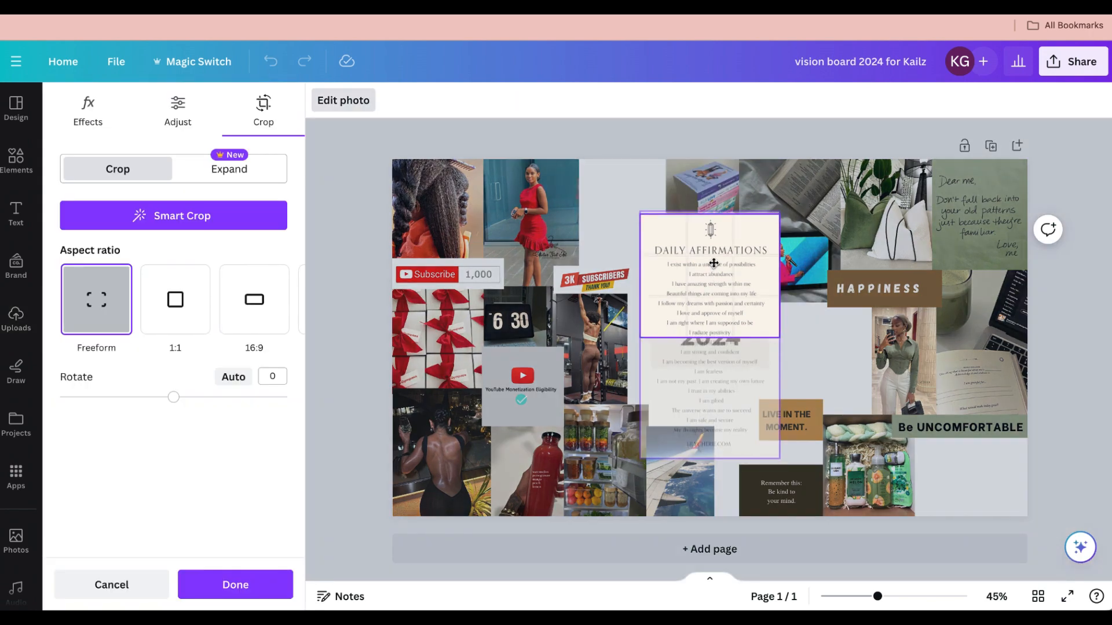
pyautogui.click(811, 377)
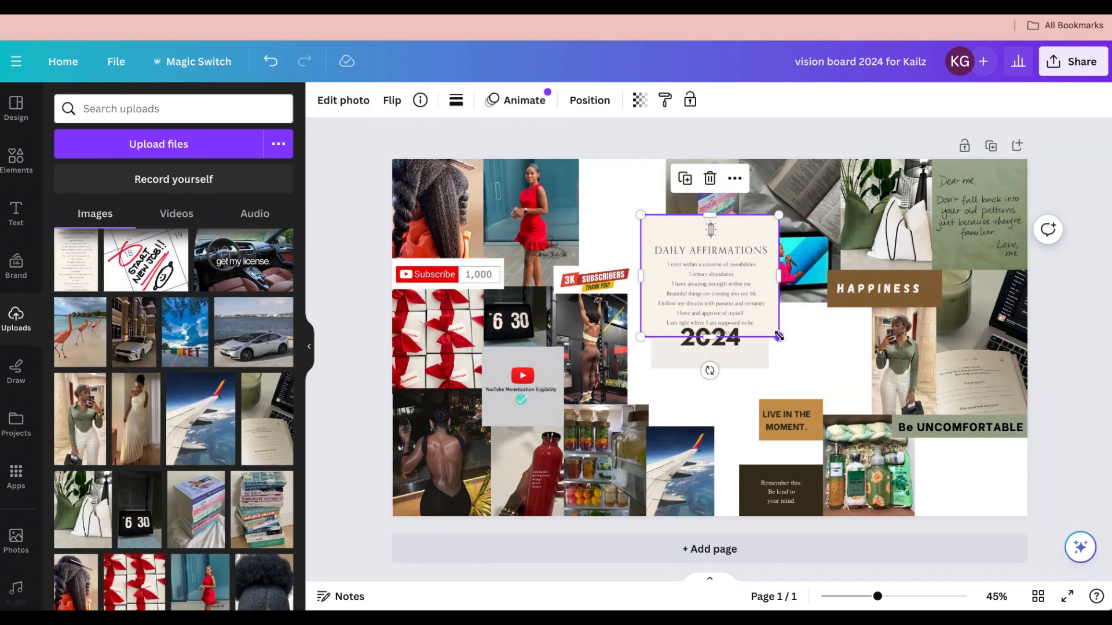
pyautogui.moveTo(779, 336); pyautogui.dragTo(752, 317)
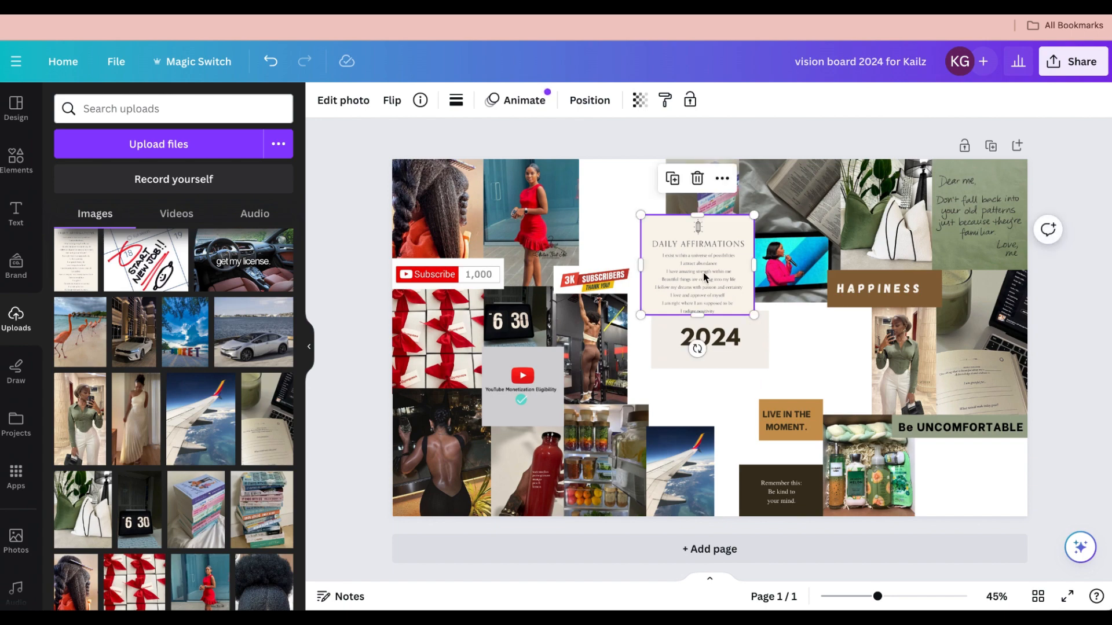
pyautogui.moveTo(702, 276); pyautogui.dragTo(664, 226)
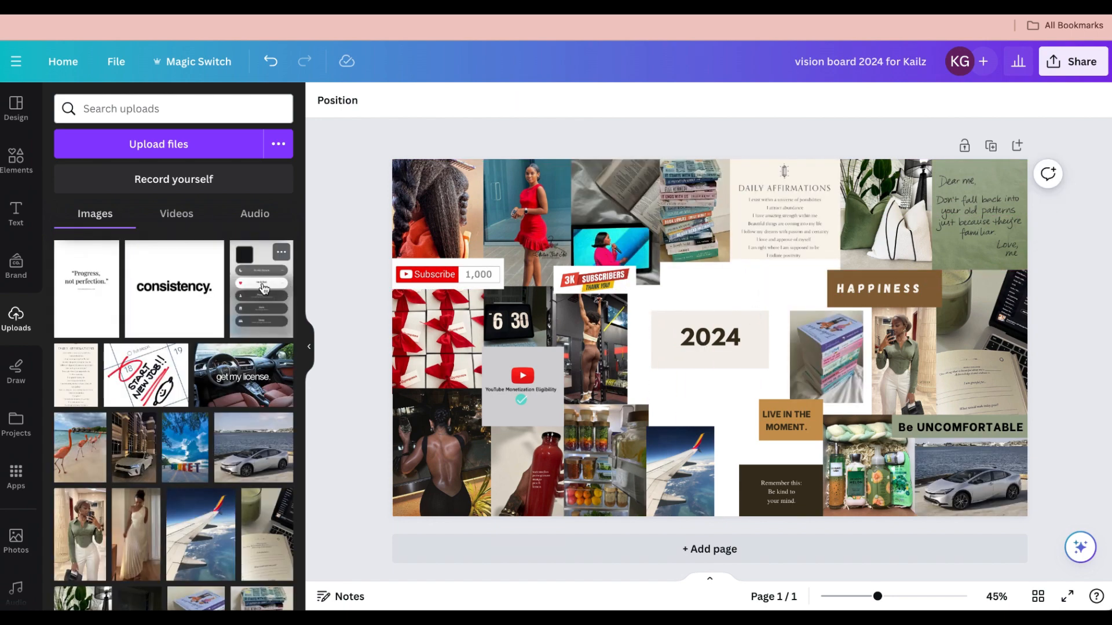
# Step: Add the "consistency." image, crop it to a narrow strip around the word and place it below the gym pull-up photo
pyautogui.click(201, 298)
pyautogui.moveTo(728, 282); pyautogui.dragTo(904, 265)
pyautogui.moveTo(888, 215); pyautogui.dragTo(887, 289)
pyautogui.moveTo(887, 425); pyautogui.dragTo(886, 345)
pyautogui.moveTo(781, 289); pyautogui.dragTo(851, 305)
pyautogui.moveTo(925, 330); pyautogui.dragTo(644, 410)
pyautogui.moveTo(712, 385); pyautogui.dragTo(642, 402)
# Step: Add the blue-sky beach sign photo, scaled down, beside the airplane wing photo, and delete the pastel book stack photo
pyautogui.click(167, 421)
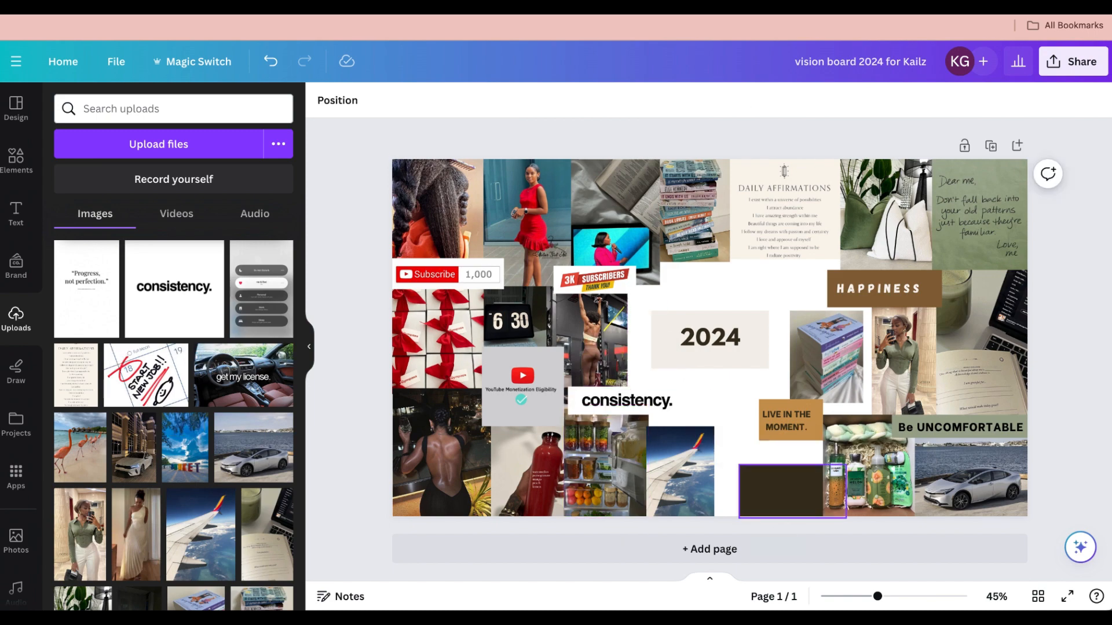
pyautogui.moveTo(790, 222); pyautogui.dragTo(744, 311)
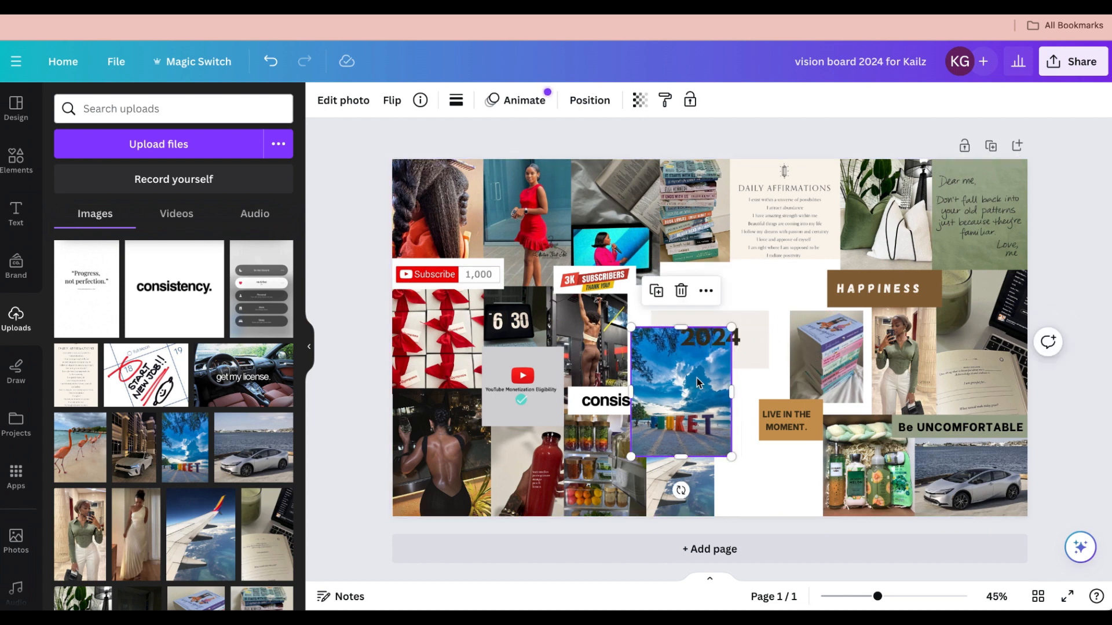
pyautogui.moveTo(706, 369); pyautogui.dragTo(783, 439)
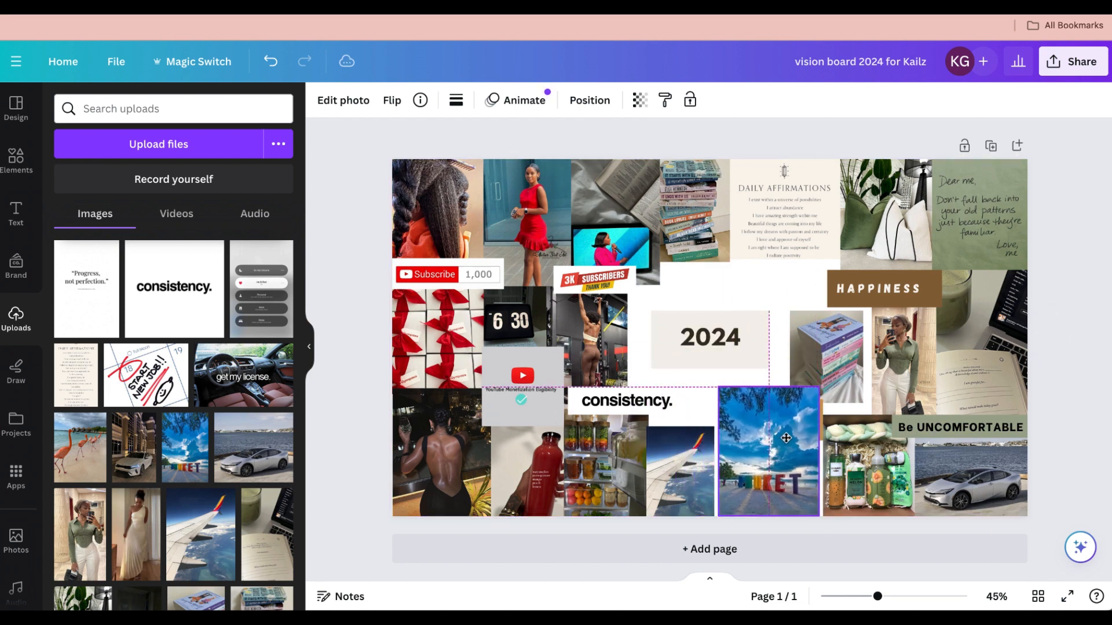
pyautogui.click(833, 373)
pyautogui.press('Delete')
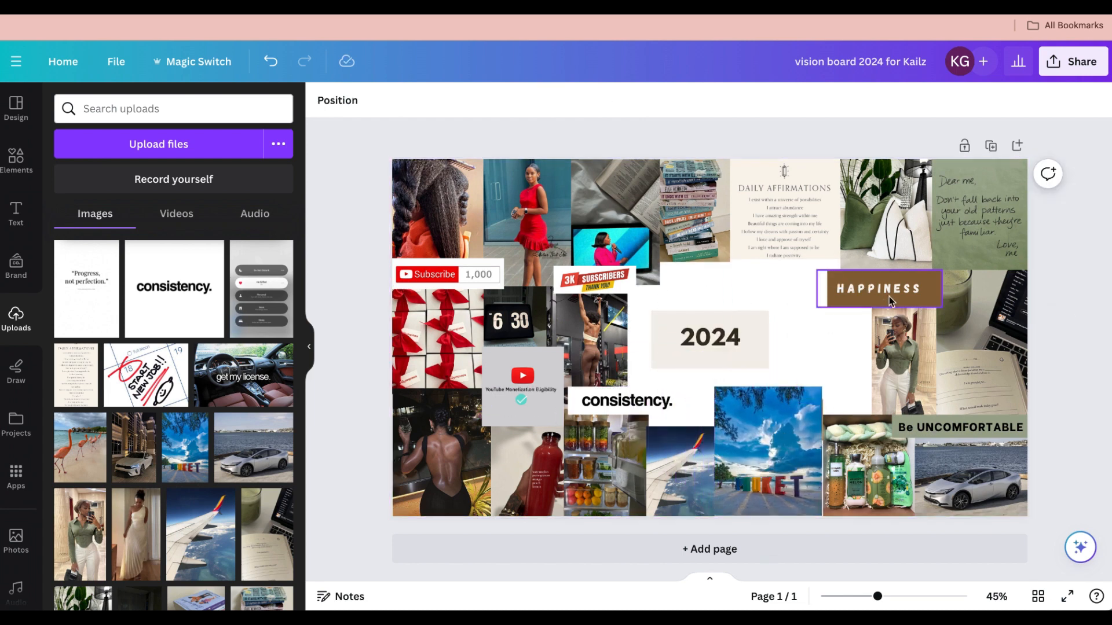
# Step: Add the "START NEW JOB!!" calendar image, scale it down and position it between the 2024 label and the mirror selfie
pyautogui.click(156, 385)
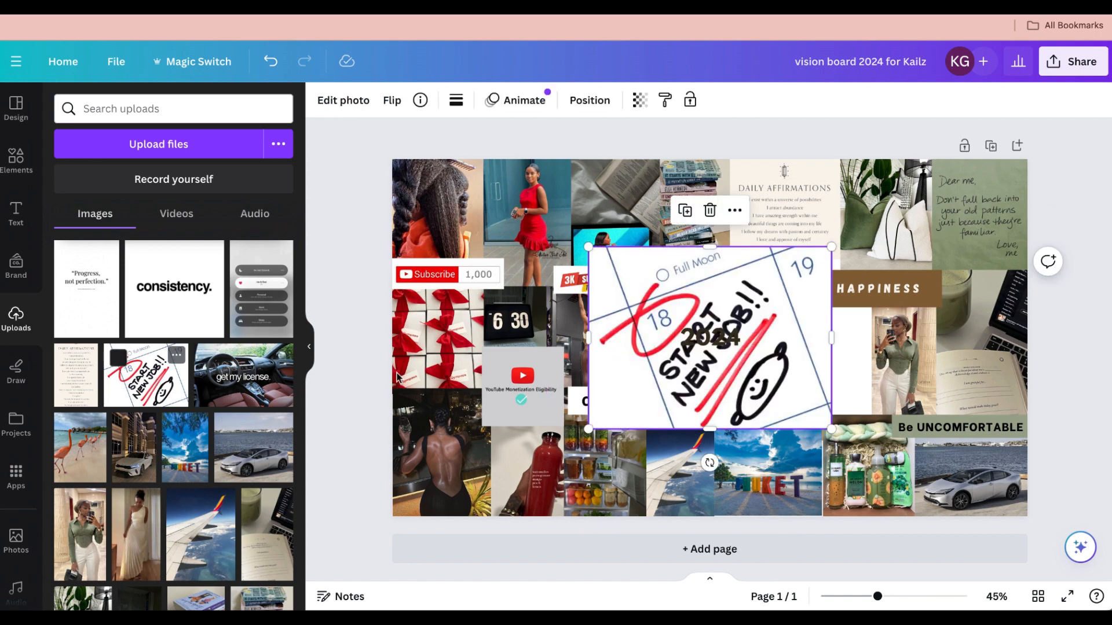
pyautogui.moveTo(590, 238); pyautogui.dragTo(750, 314)
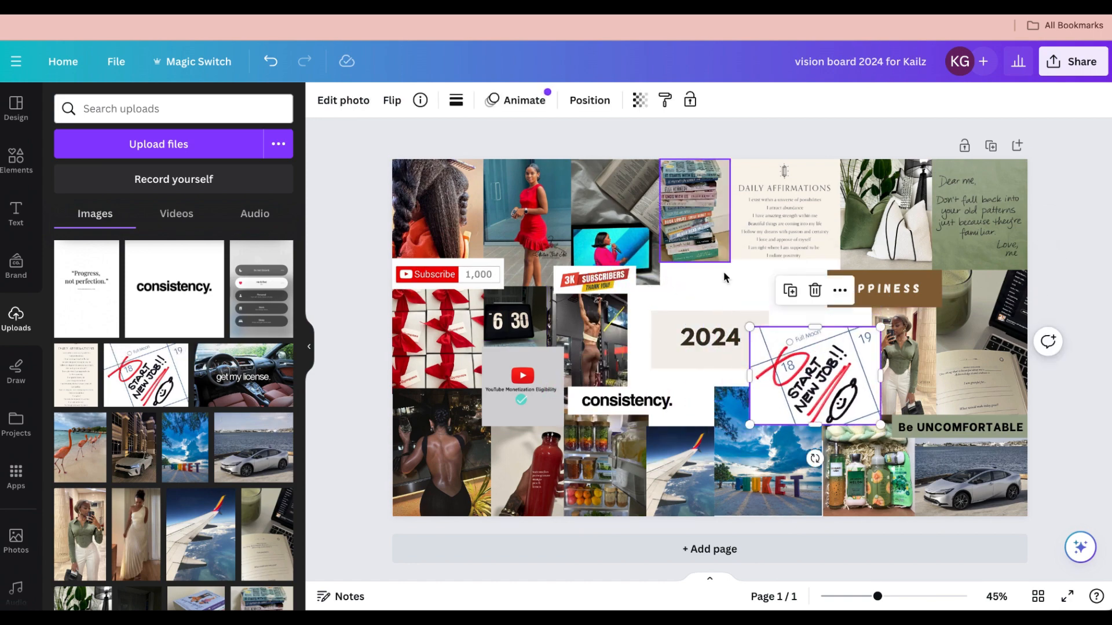
pyautogui.moveTo(849, 379); pyautogui.dragTo(846, 369)
# Step: Send the "START NEW JOB!!" calendar image backward repeatedly until it sits behind the beach sign photo and the 2024 label
pyautogui.rightClick(847, 371)
pyautogui.moveTo(897, 329)
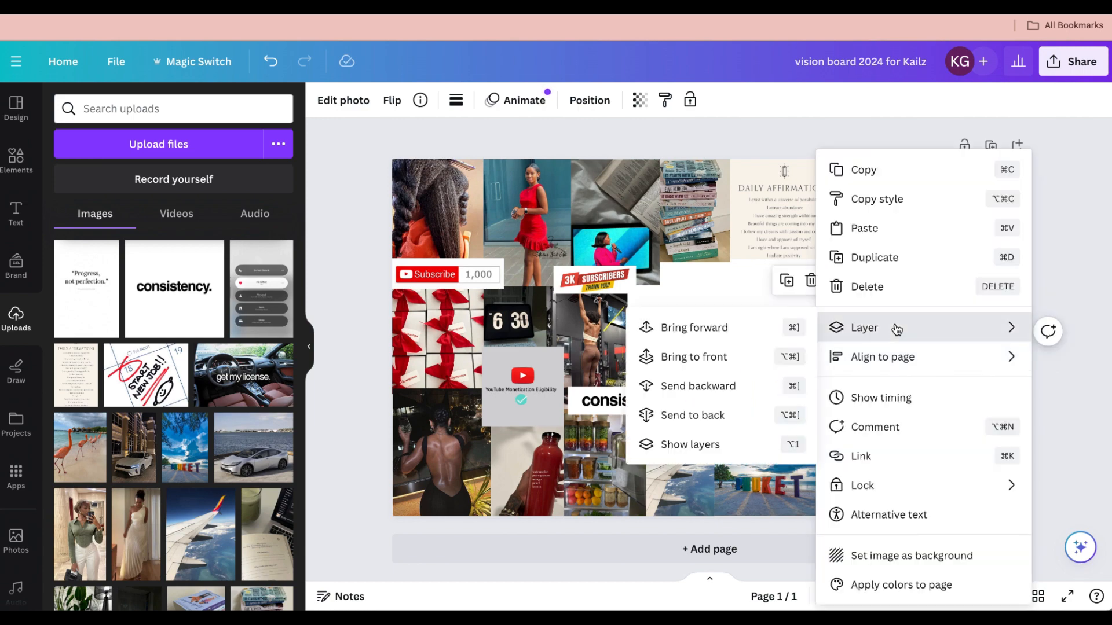
pyautogui.click(712, 393)
pyautogui.rightClick(799, 359)
pyautogui.moveTo(803, 328)
pyautogui.click(649, 394)
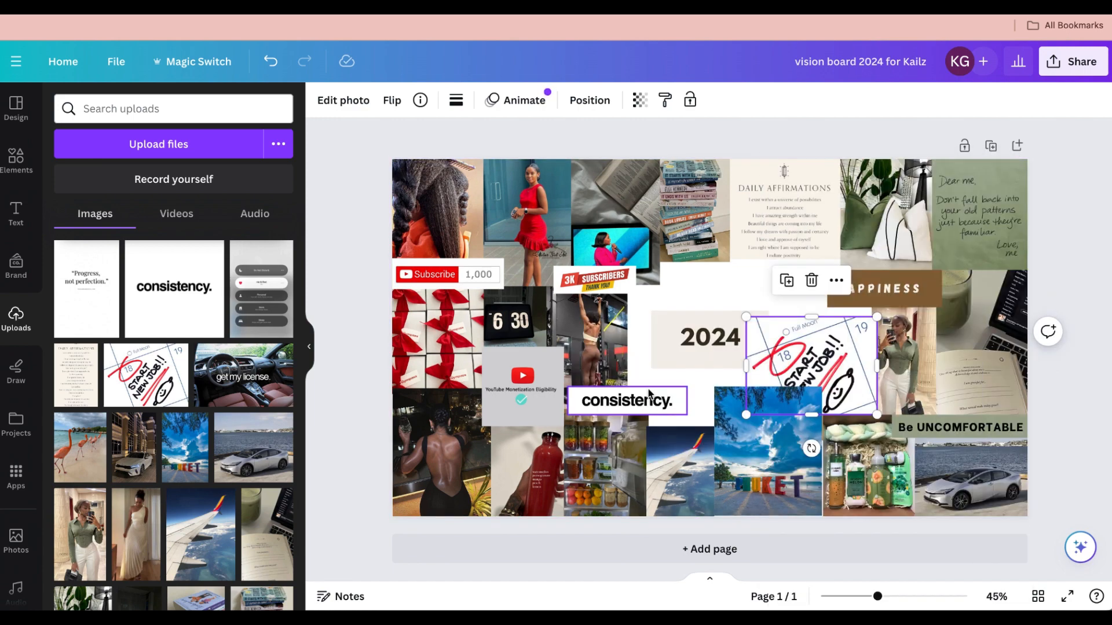
pyautogui.rightClick(808, 359)
pyautogui.click(658, 385)
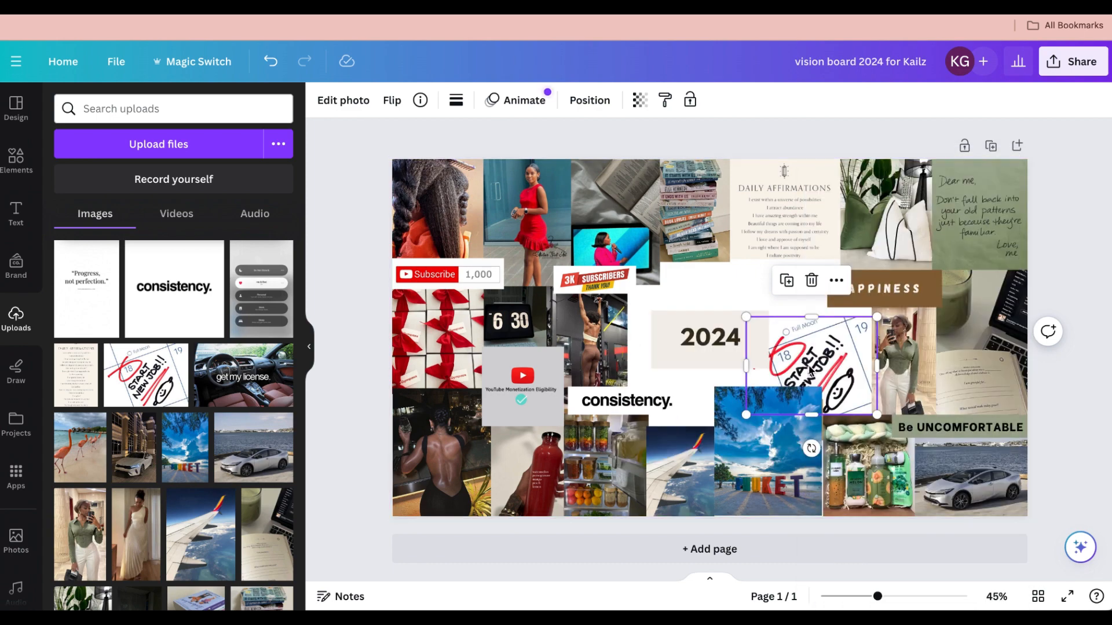
# Step: Move the "START NEW JOB!!" calendar image up and extend the toiletries bottles photo upward and toward the beach sign photo to close the gaps
pyautogui.moveTo(811, 370); pyautogui.dragTo(819, 355)
pyautogui.moveTo(818, 350); pyautogui.dragTo(821, 346)
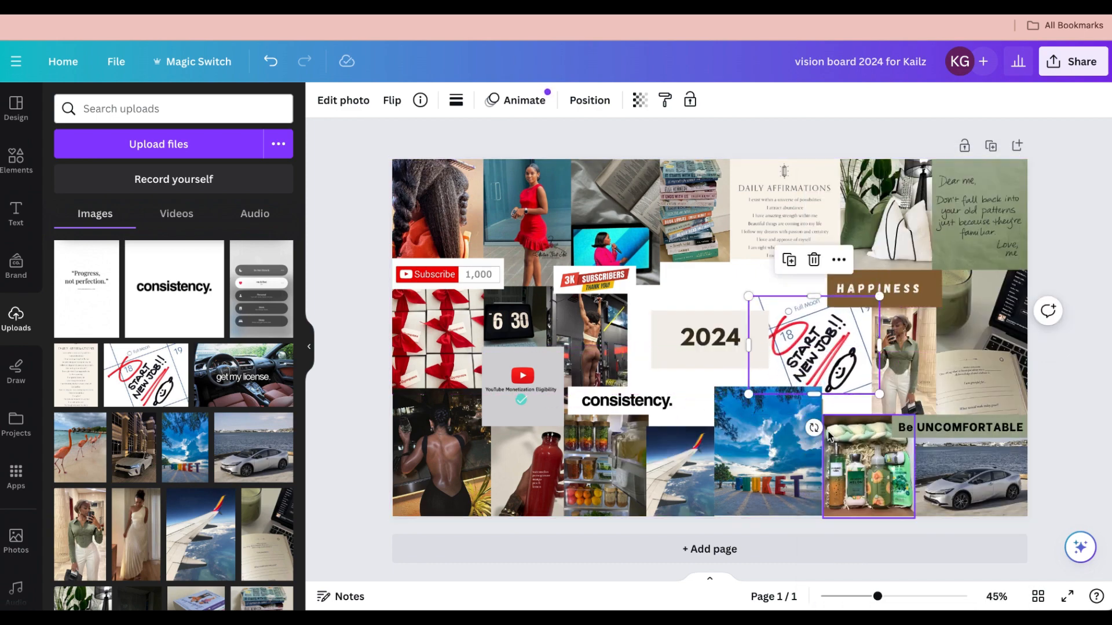
pyautogui.click(883, 405)
pyautogui.click(859, 450)
pyautogui.moveTo(868, 416); pyautogui.dragTo(869, 395)
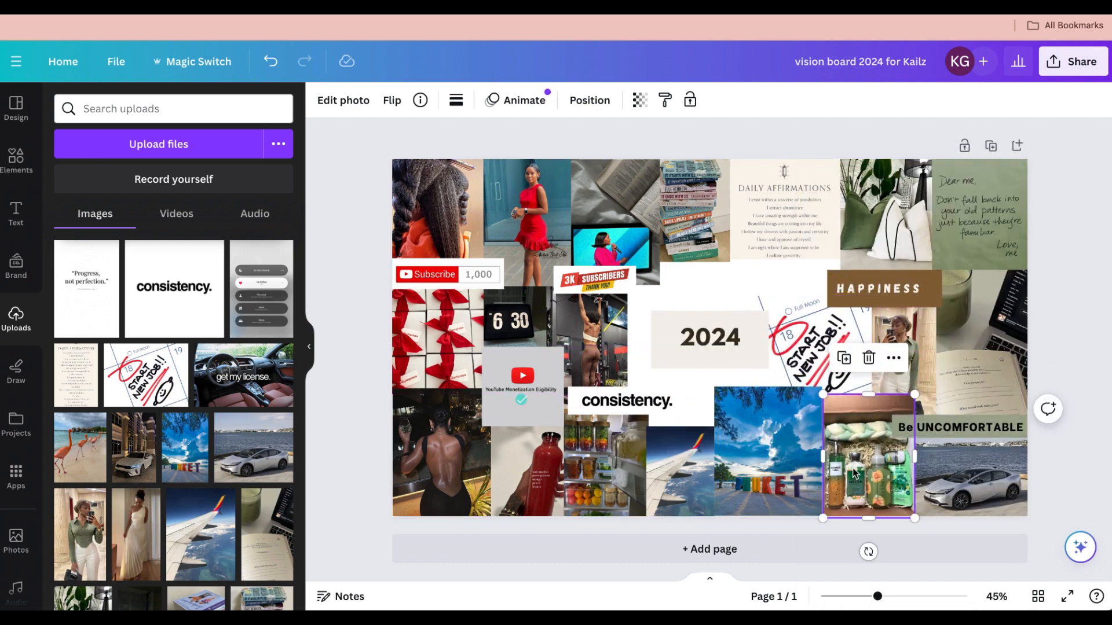
pyautogui.moveTo(823, 456); pyautogui.dragTo(815, 455)
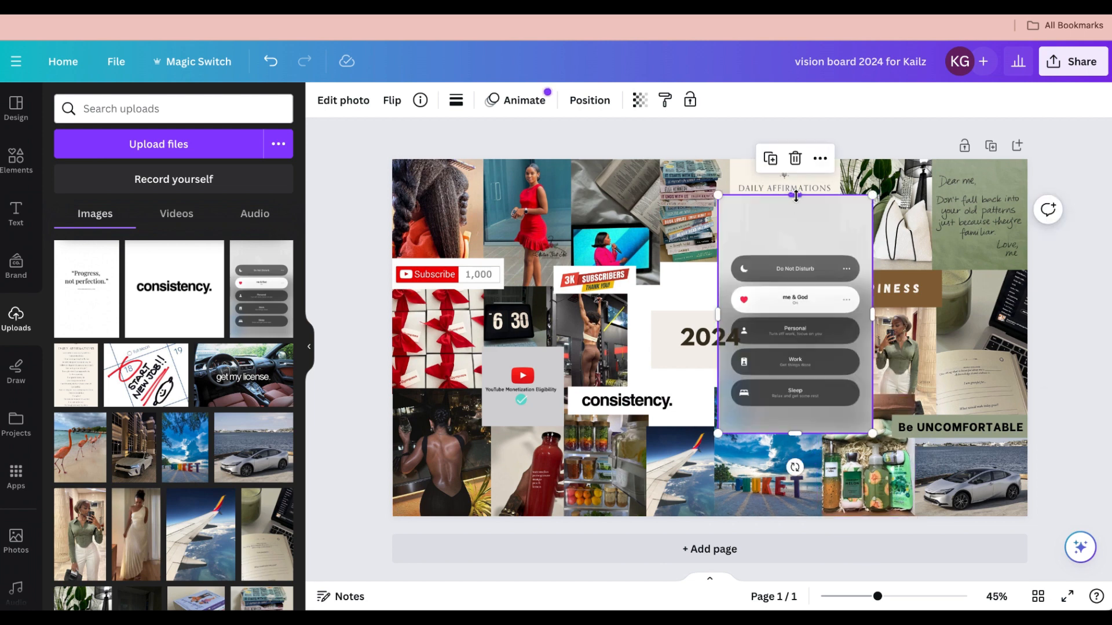
# Step: Crop the focus-mode image to its "Do Not Disturb" and "me & God" rows and place it over the beach sign photo's upper edge
pyautogui.moveTo(796, 195); pyautogui.dragTo(797, 233)
pyautogui.moveTo(793, 432); pyautogui.dragTo(790, 325)
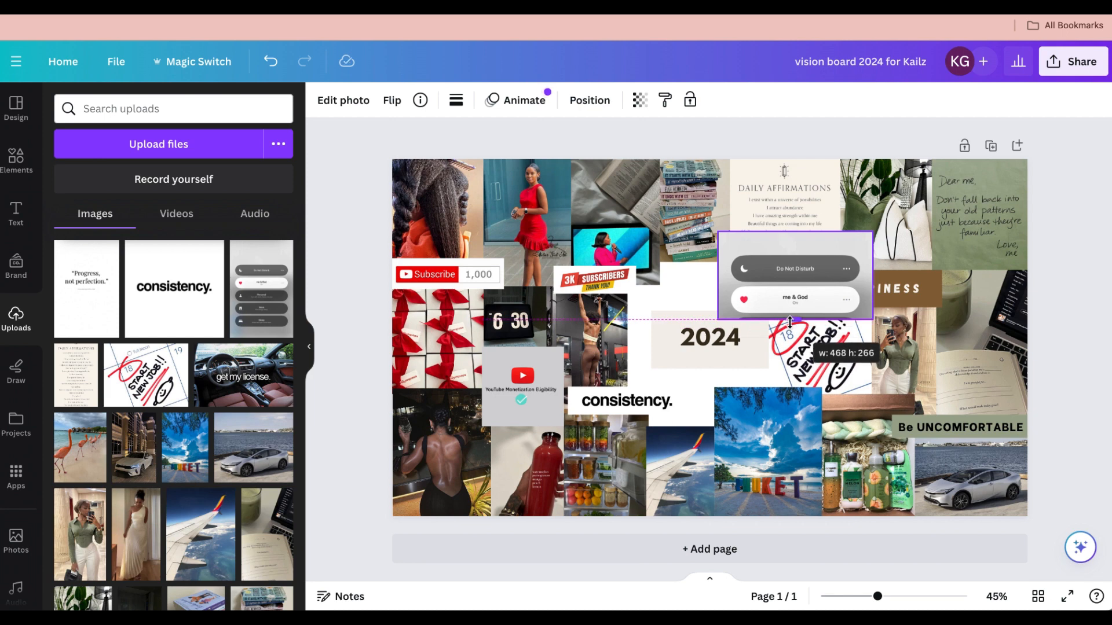
pyautogui.moveTo(790, 320); pyautogui.dragTo(789, 321)
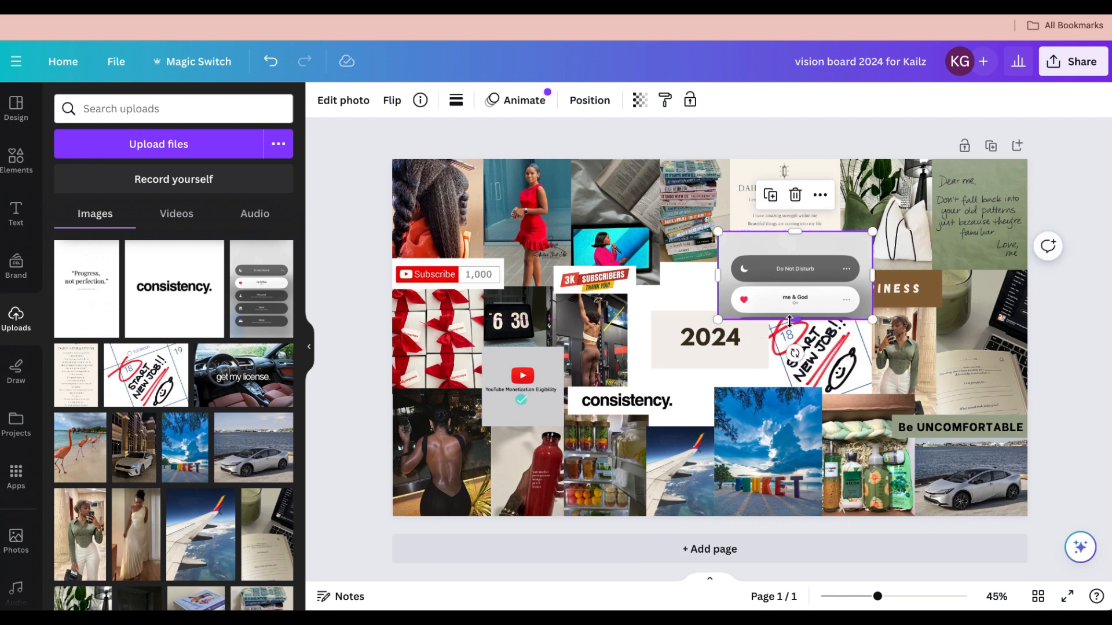
pyautogui.moveTo(795, 231); pyautogui.dragTo(795, 239)
pyautogui.moveTo(806, 285); pyautogui.dragTo(761, 407)
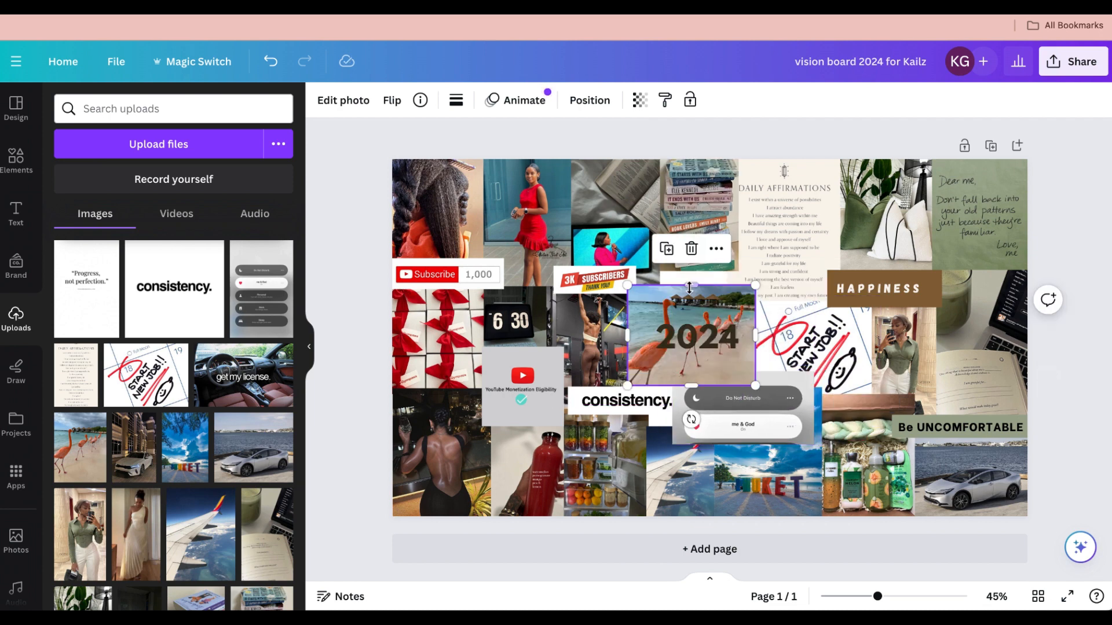
# Step: Extend the flamingo photo upward to close the gap above it and recolour the "2024" text white
pyautogui.moveTo(691, 278); pyautogui.dragTo(691, 264)
pyautogui.click(763, 149)
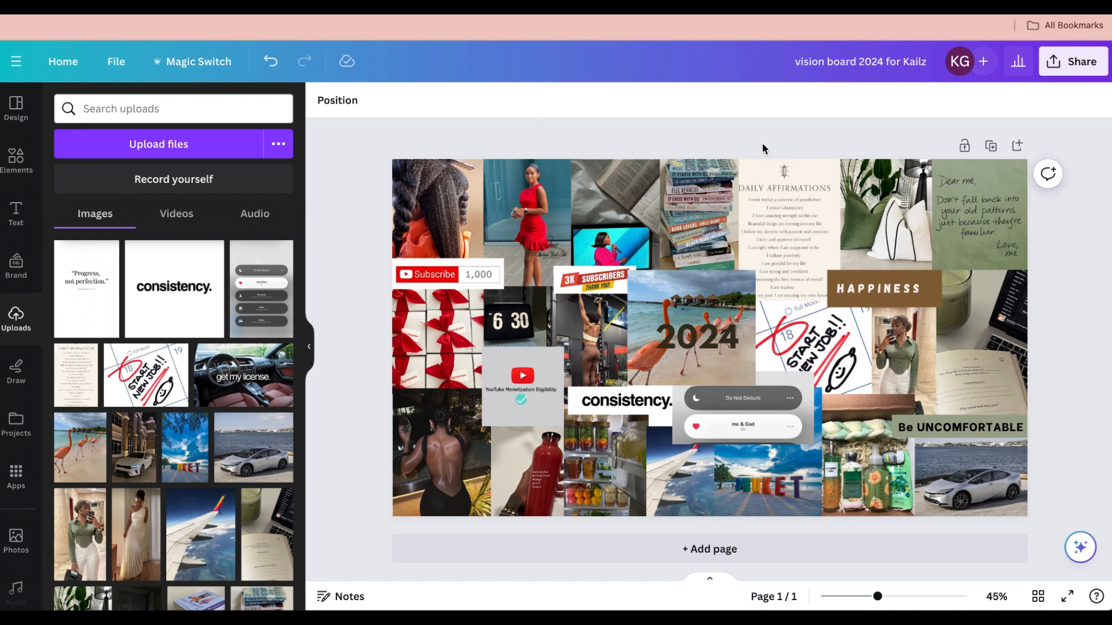
pyautogui.click(708, 340)
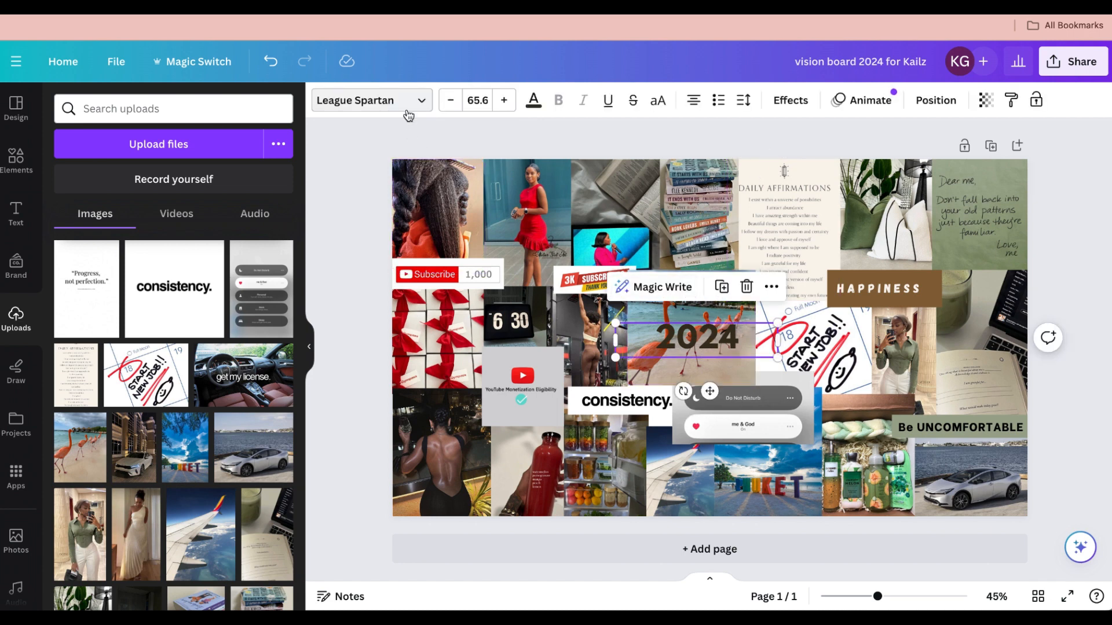
pyautogui.click(533, 101)
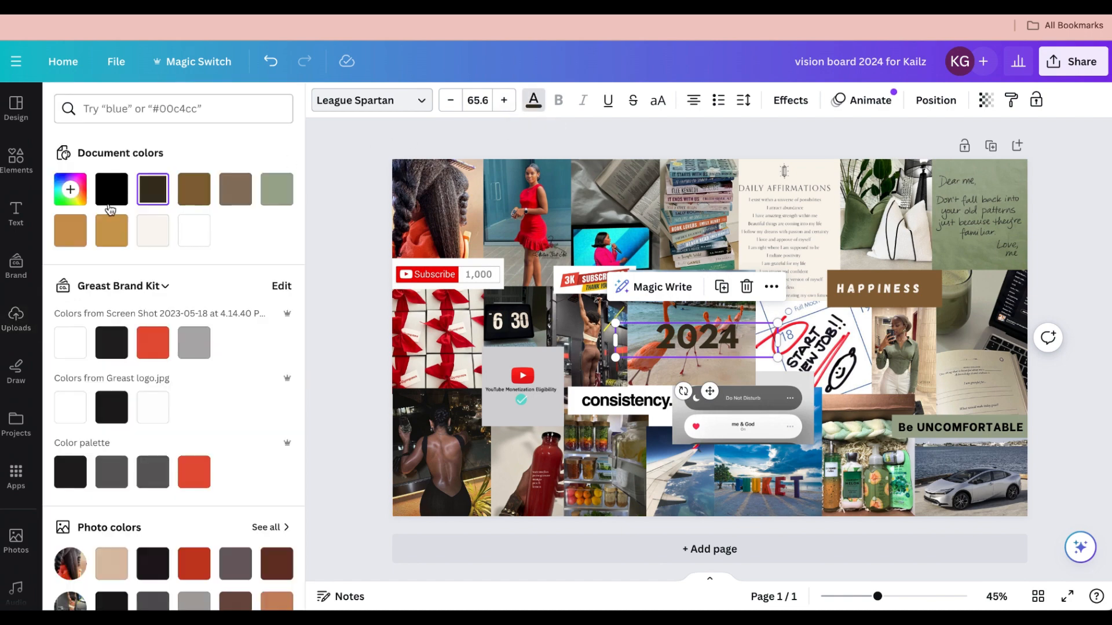
pyautogui.click(194, 231)
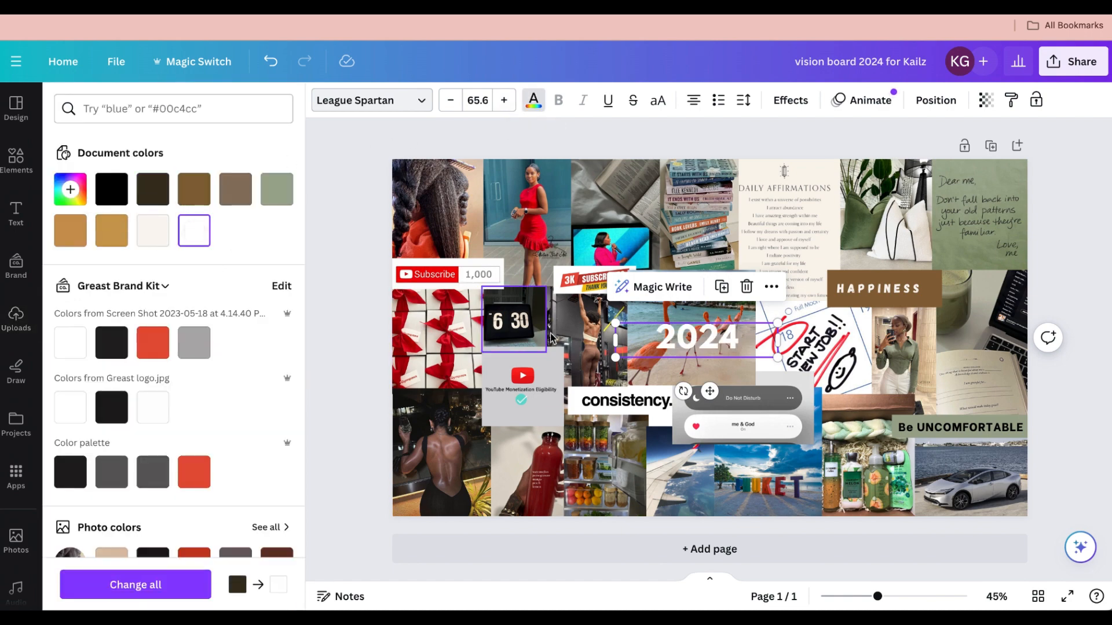
# Step: Enlarge the "2024" text to size 93.5 and move it up to the flamingo photo's upper edge
pyautogui.moveTo(617, 327); pyautogui.dragTo(548, 310)
pyautogui.moveTo(669, 349); pyautogui.dragTo(691, 303)
pyautogui.click(1059, 242)
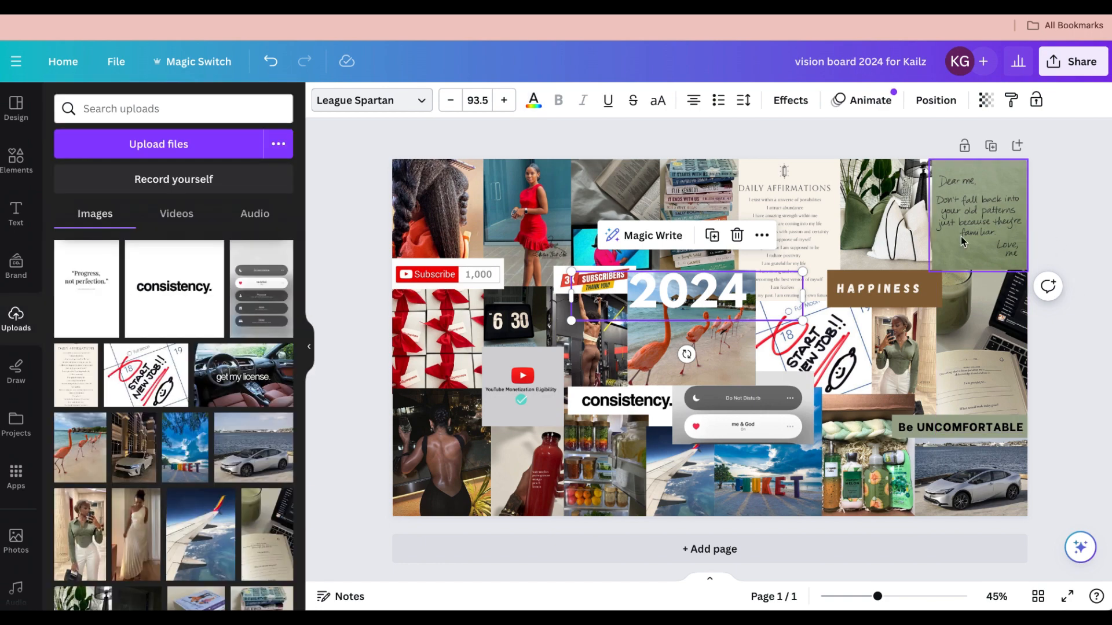
pyautogui.click(1083, 229)
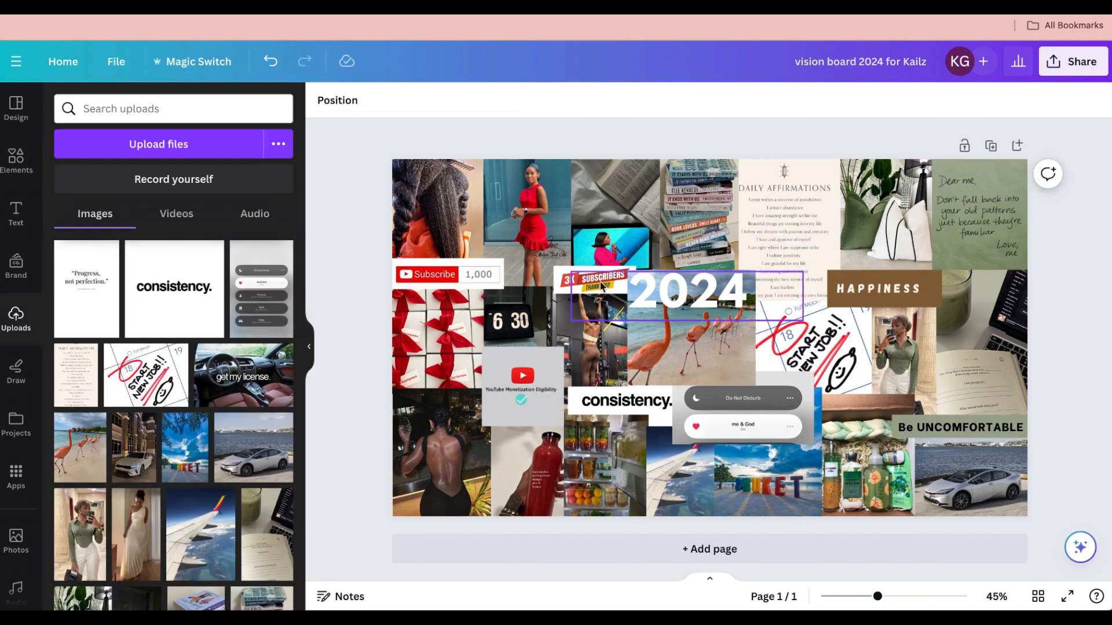
# Step: Shift the "3K SUBSCRIBERS" badge clear of the 2024 text, then shrink the "me & God" image and place it beside the "consistency." strip
pyautogui.click(578, 285)
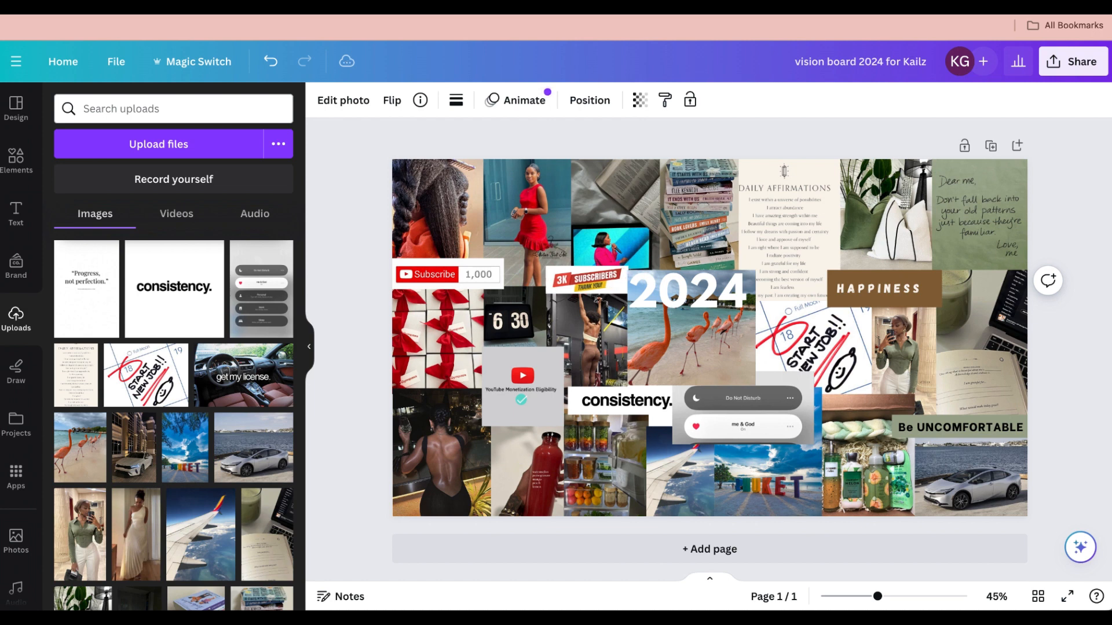
pyautogui.moveTo(786, 400); pyautogui.dragTo(792, 399)
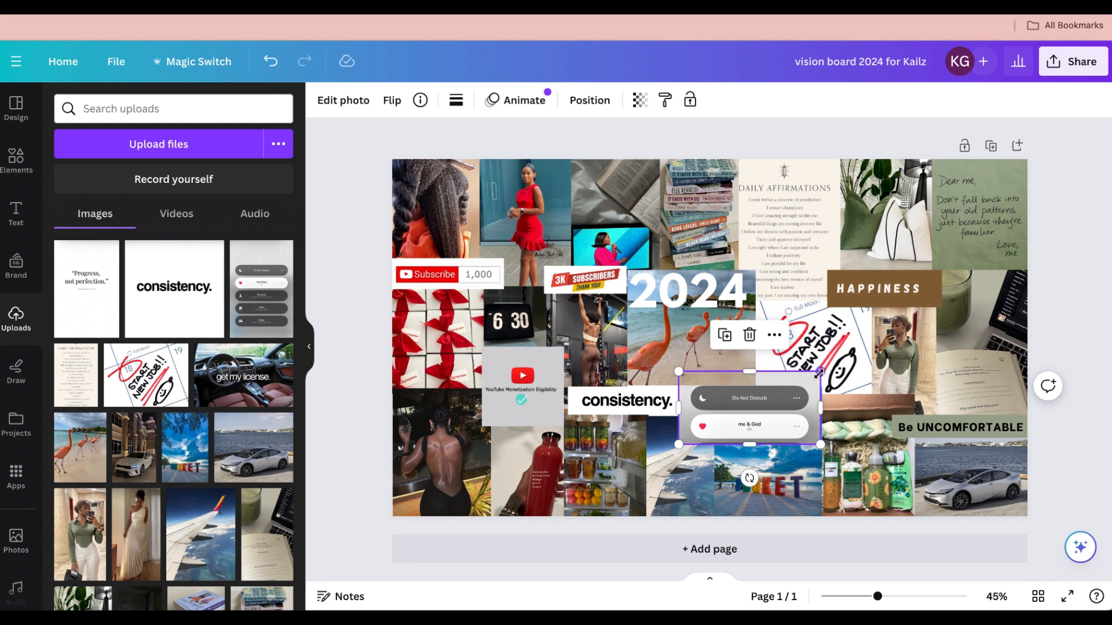
pyautogui.moveTo(818, 374); pyautogui.dragTo(776, 404)
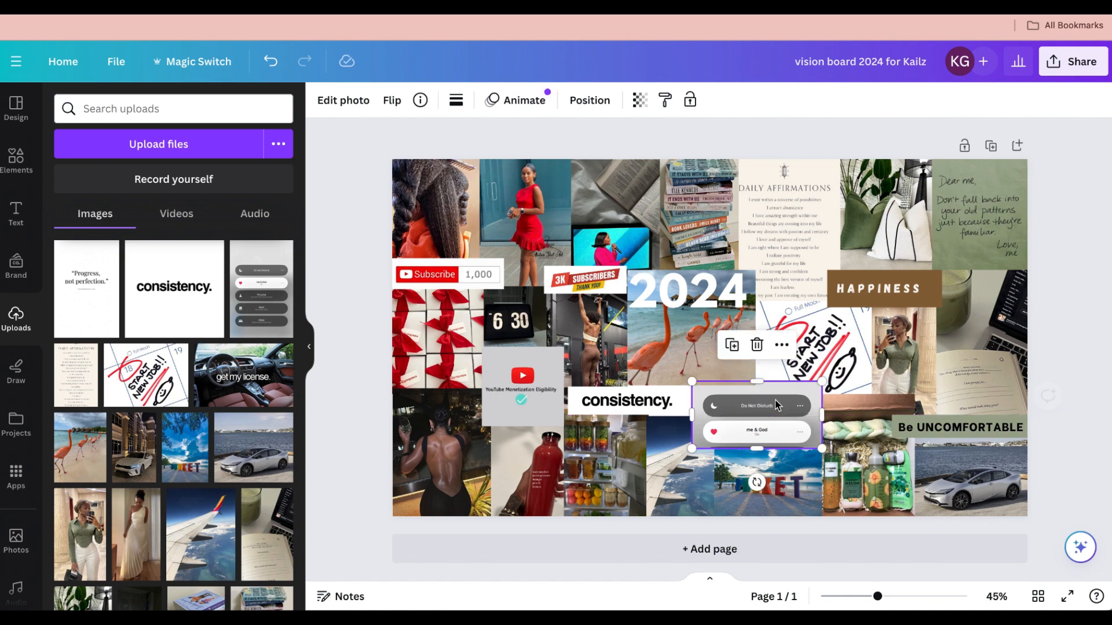
pyautogui.click(937, 123)
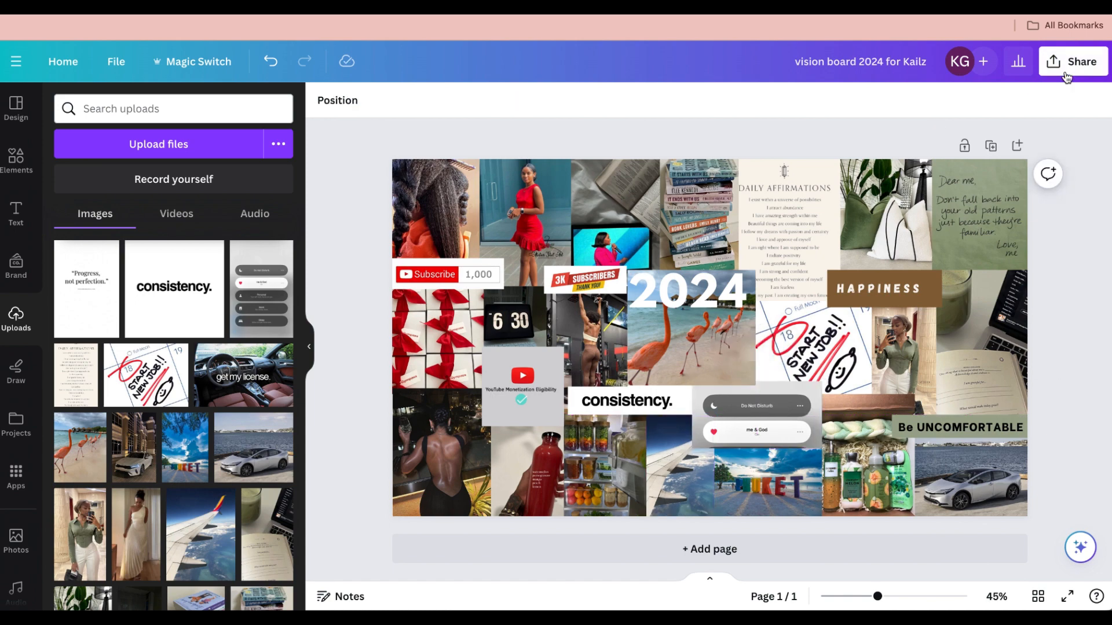
# Step: Download the finished vision board as a JPG at 1,920 × 1,080 px and quality 80
pyautogui.click(1081, 63)
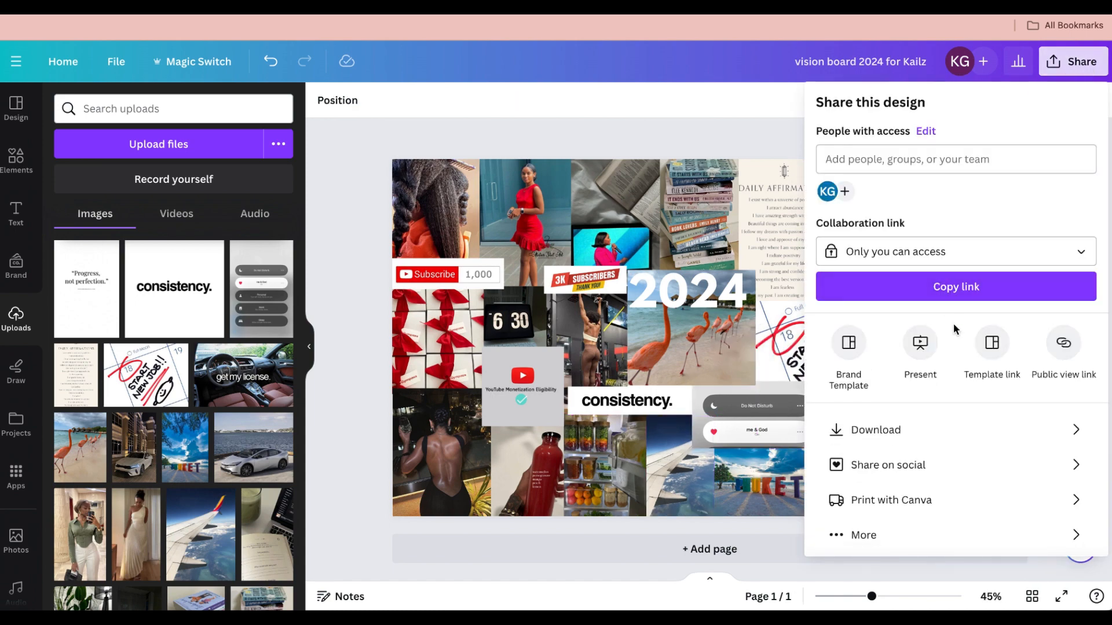
pyautogui.click(885, 433)
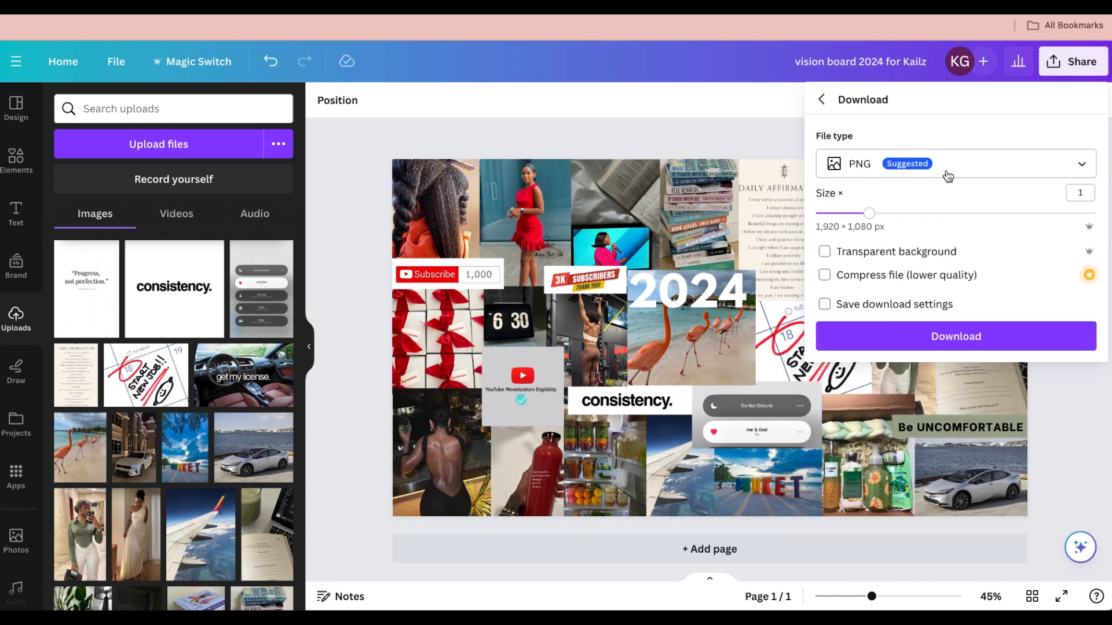
pyautogui.click(976, 169)
pyautogui.click(919, 216)
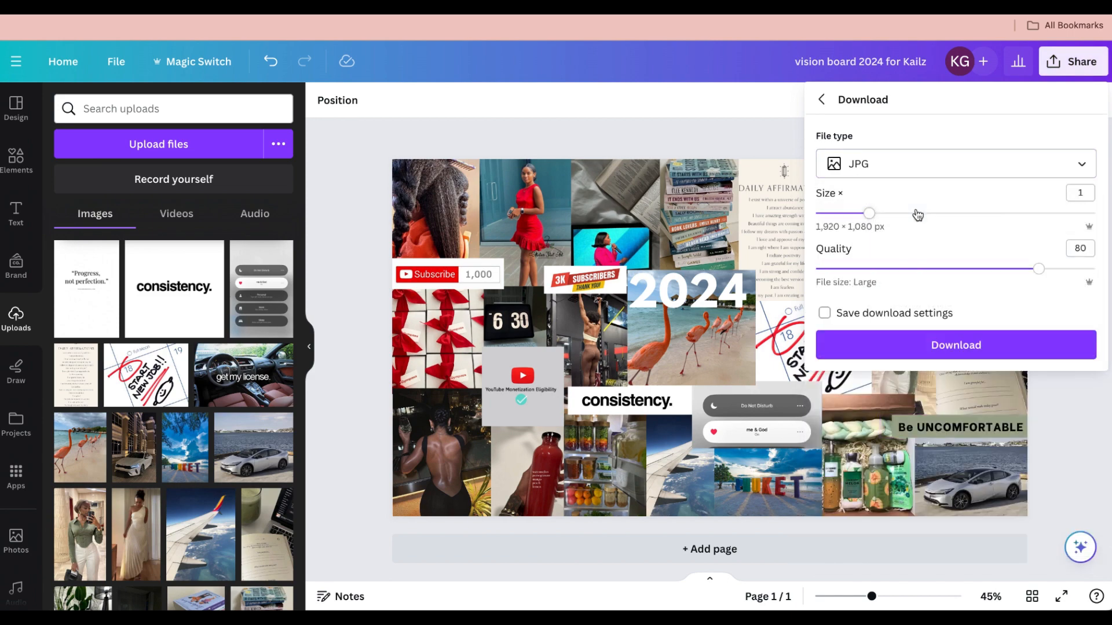
pyautogui.click(1041, 166)
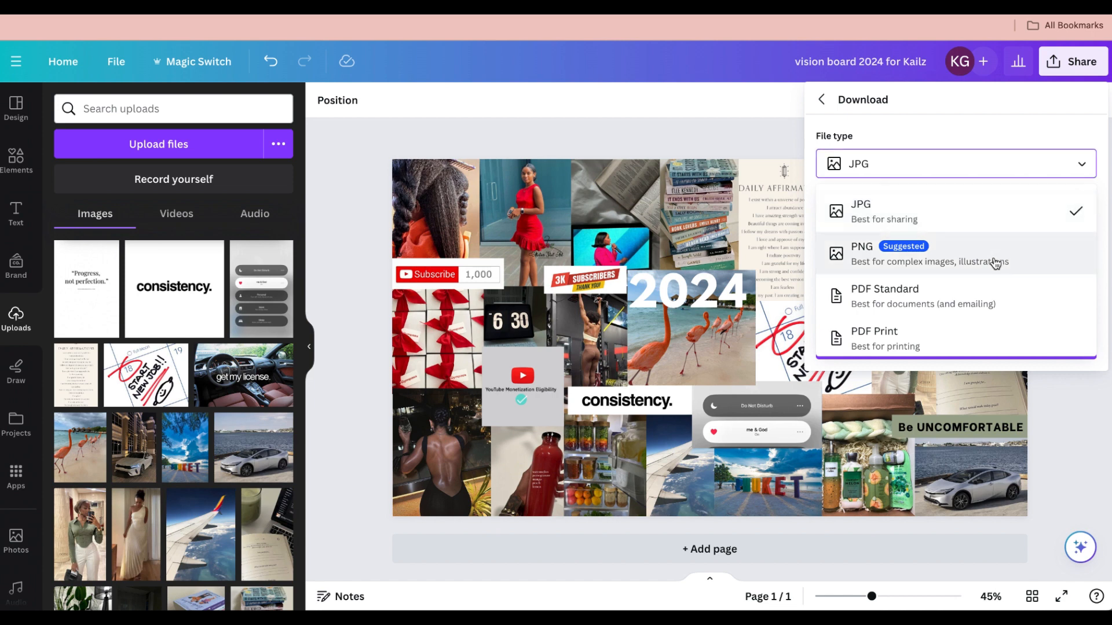
pyautogui.click(917, 216)
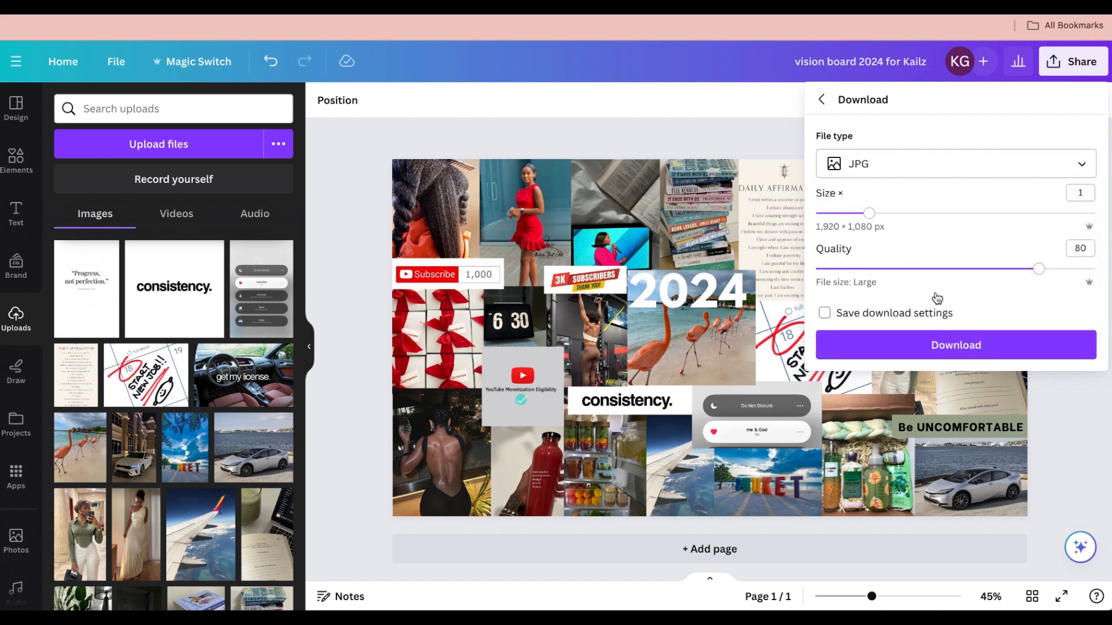
pyautogui.click(956, 346)
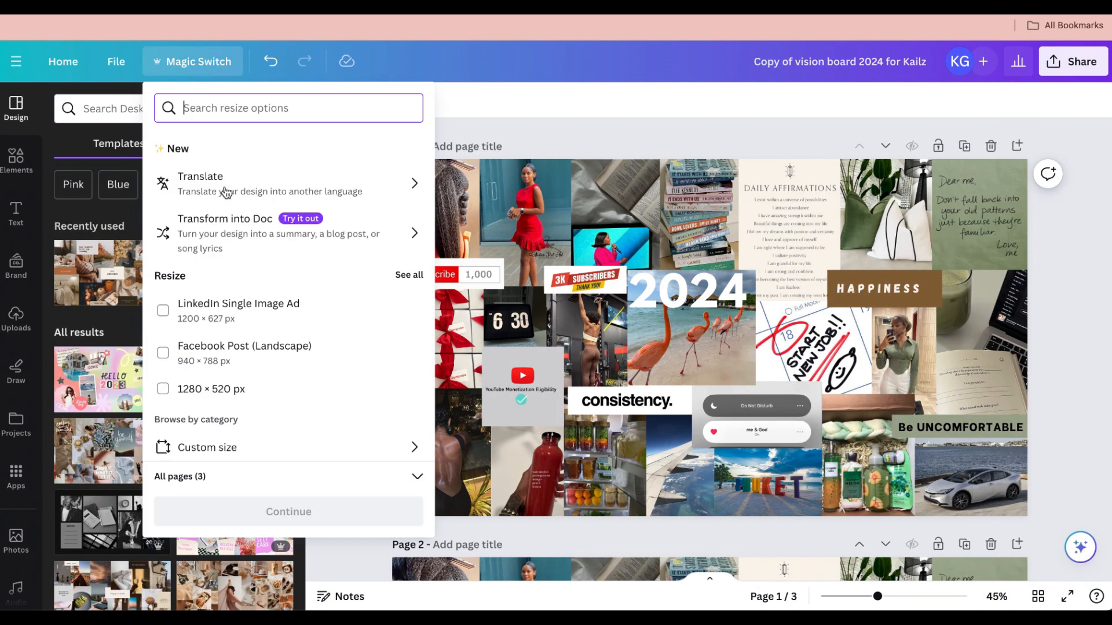
# Step: In the copied vision board design, choose Instagram Story (1080 × 1920 px) as the Magic Switch resize format
pyautogui.scroll(-3, 298, 362)
pyautogui.scroll(3, 298, 363)
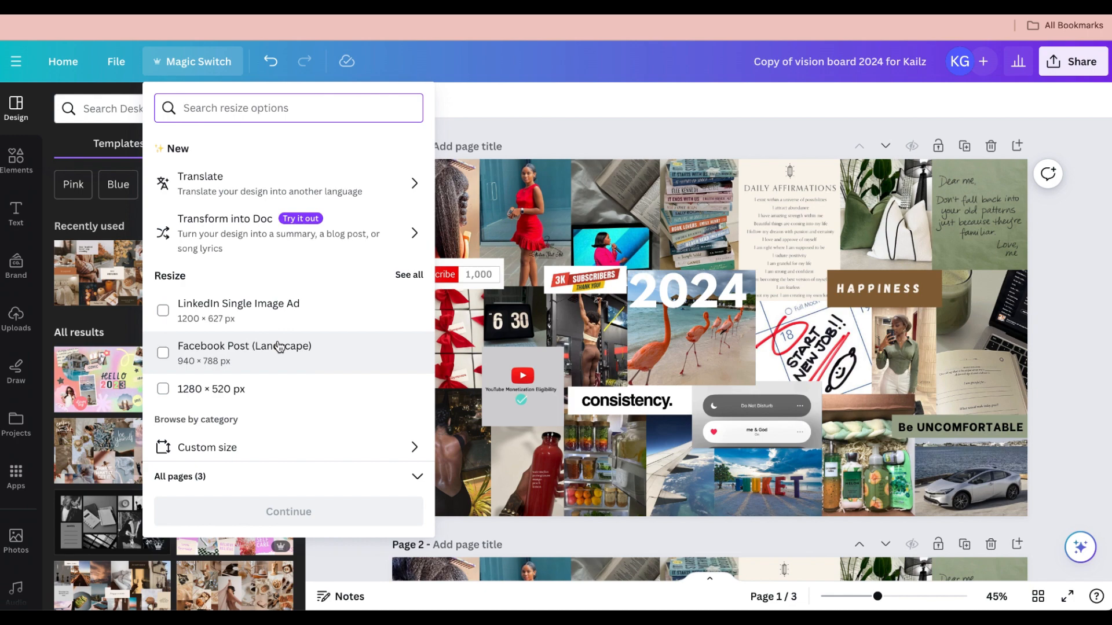
pyautogui.scroll(-3, 278, 342)
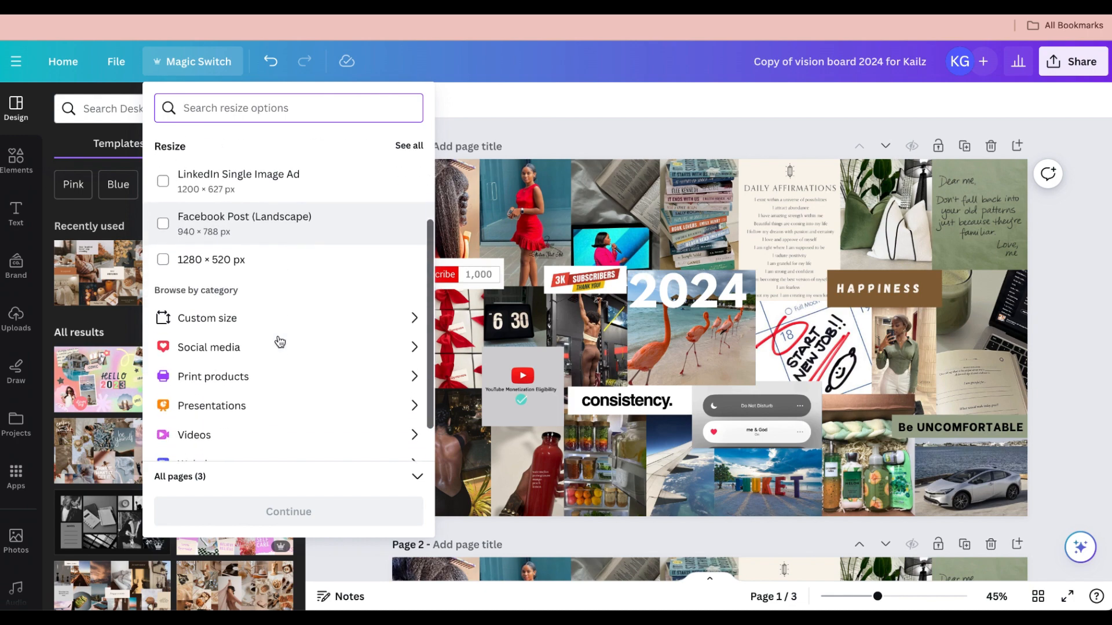
pyautogui.scroll(3, 278, 342)
pyautogui.click(413, 225)
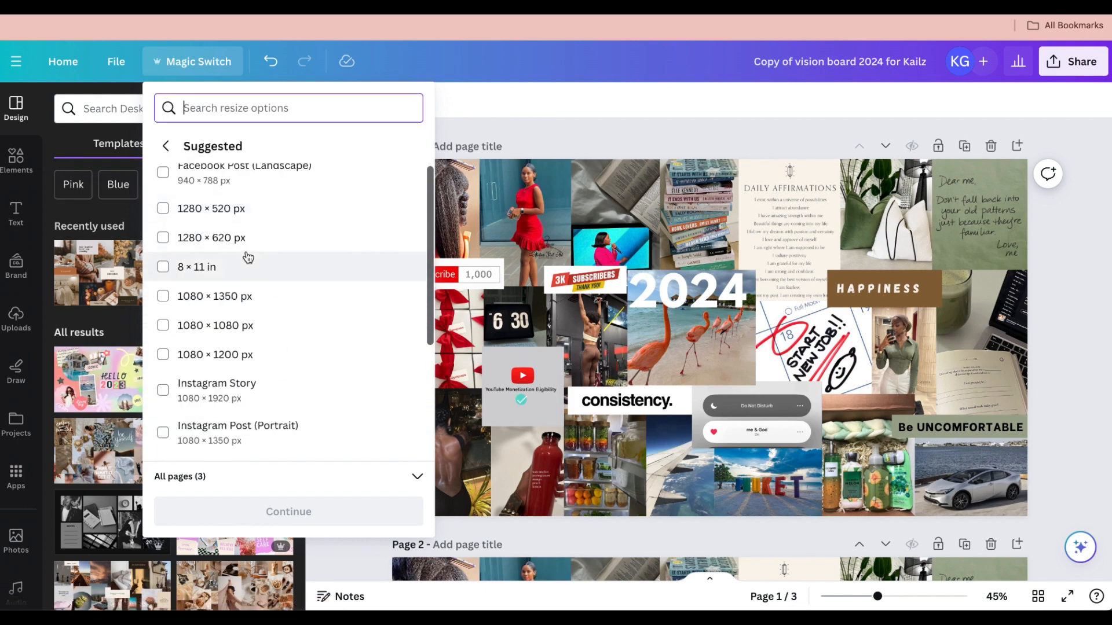
pyautogui.scroll(-2, 234, 352)
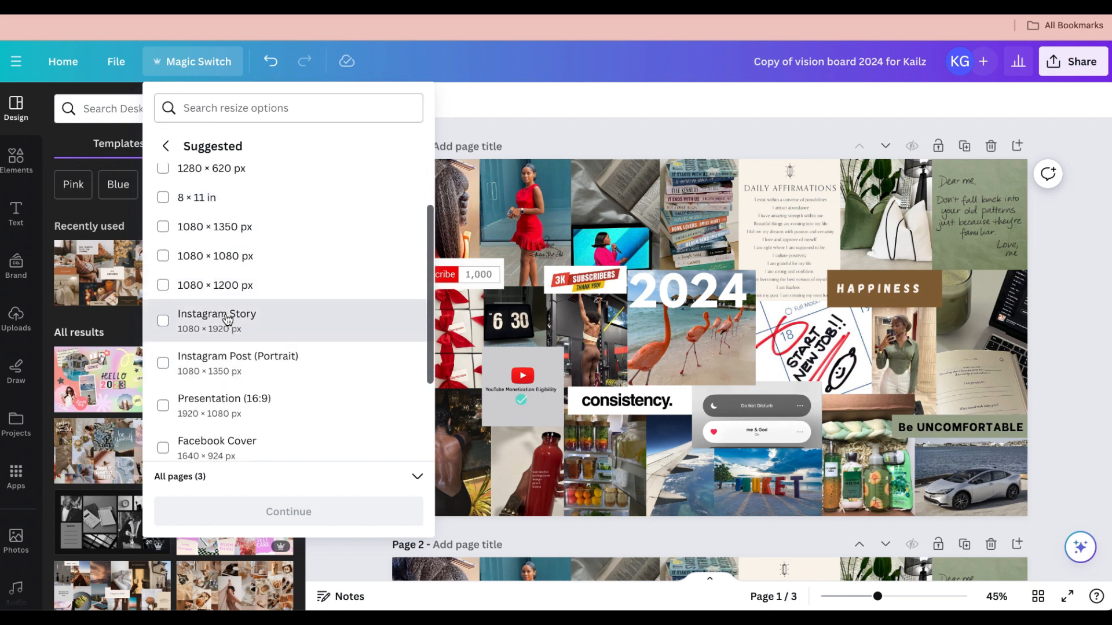
pyautogui.click(229, 322)
# Step: Limit the resize to Page 1, create the resized Instagram Story copy and open it
pyautogui.click(415, 478)
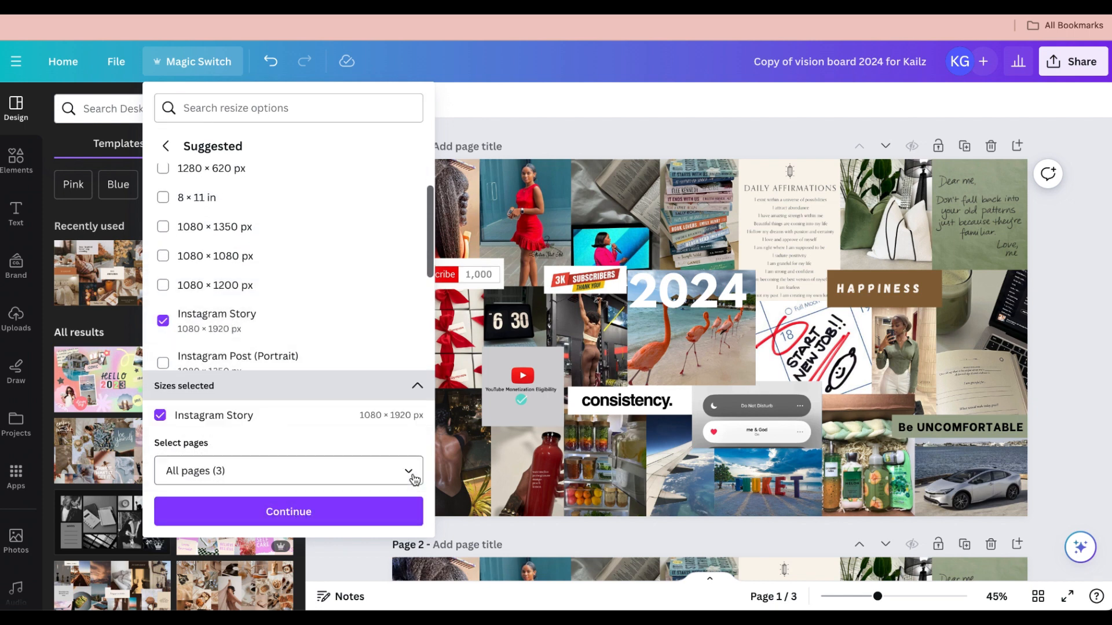
pyautogui.click(413, 478)
pyautogui.click(408, 248)
pyautogui.click(408, 289)
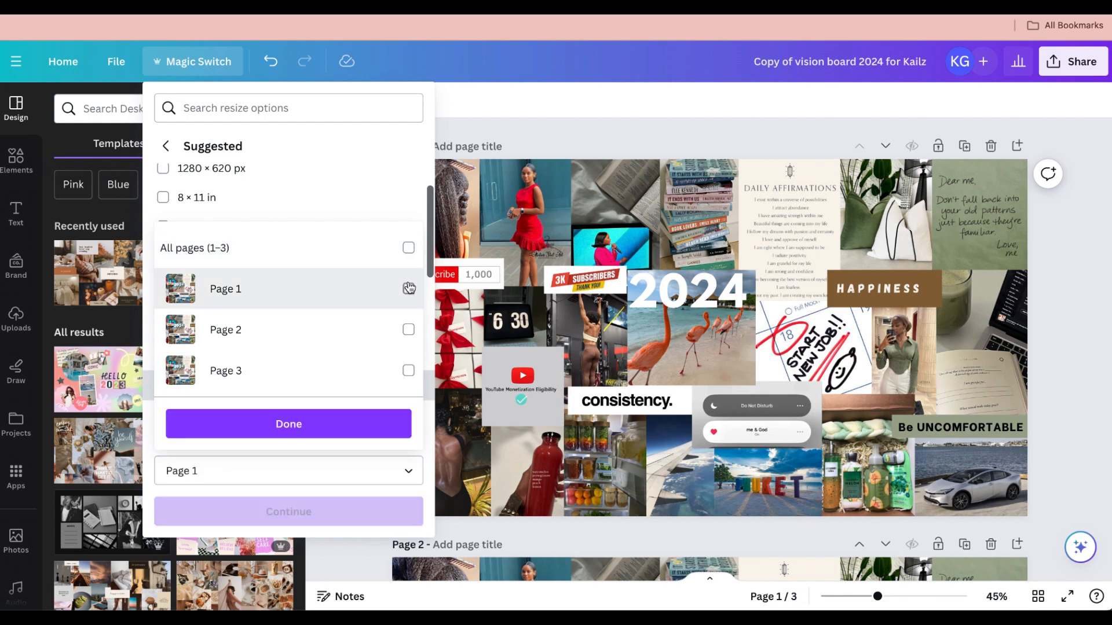
pyautogui.click(371, 426)
pyautogui.click(384, 516)
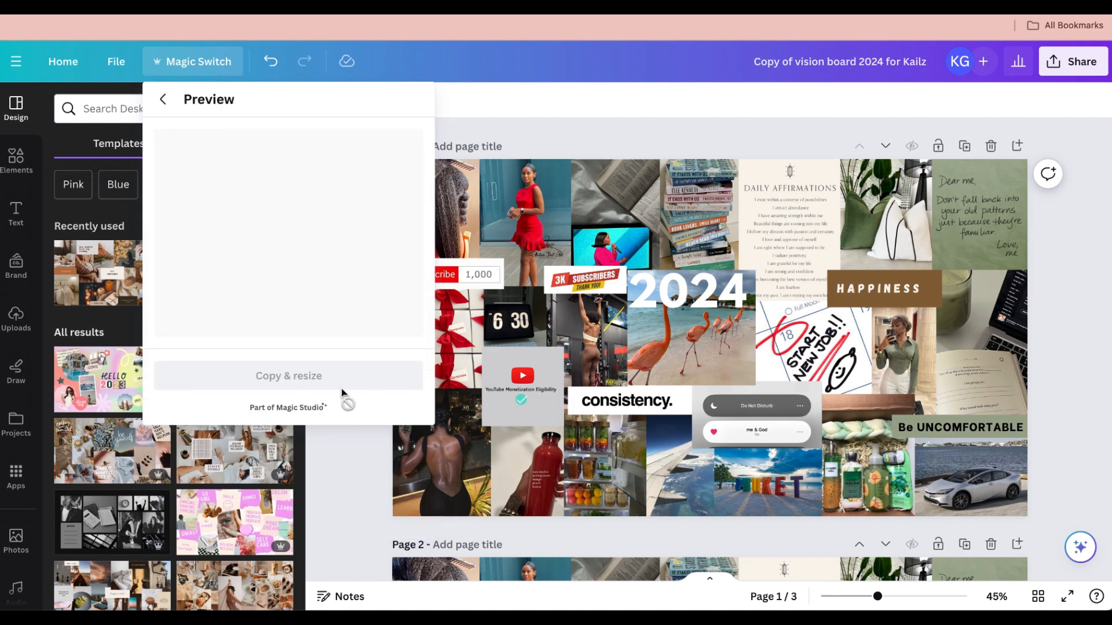
pyautogui.click(324, 374)
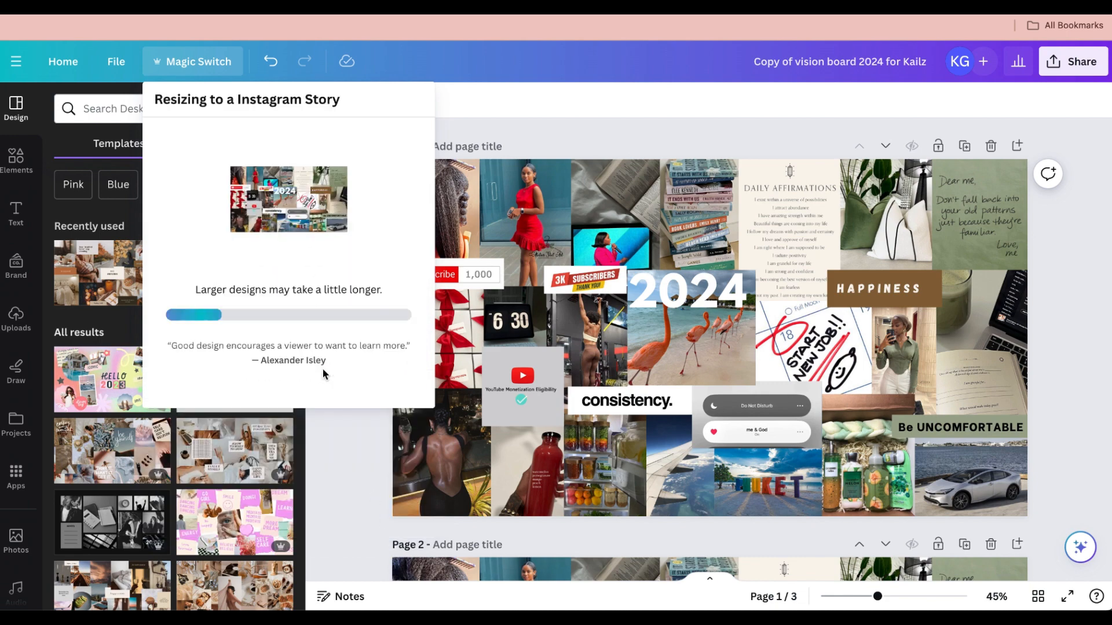
pyautogui.click(307, 221)
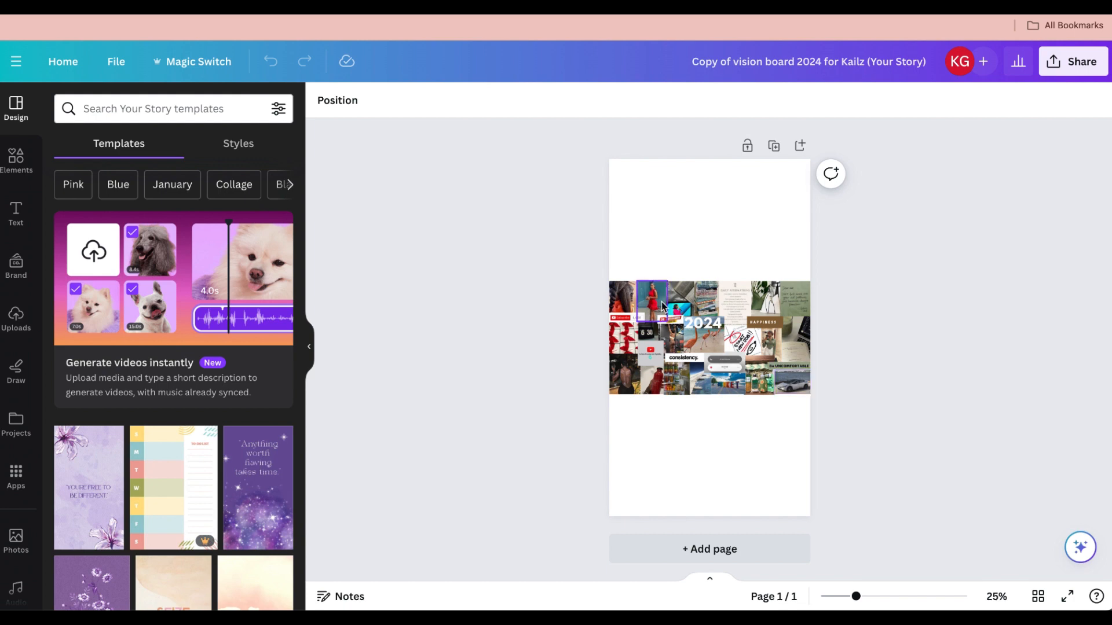
# Step: Spread the braided hair, green note, silver car and bare-back portrait photos into the story page's four corners, enlarging them
pyautogui.moveTo(633, 305); pyautogui.dragTo(664, 219)
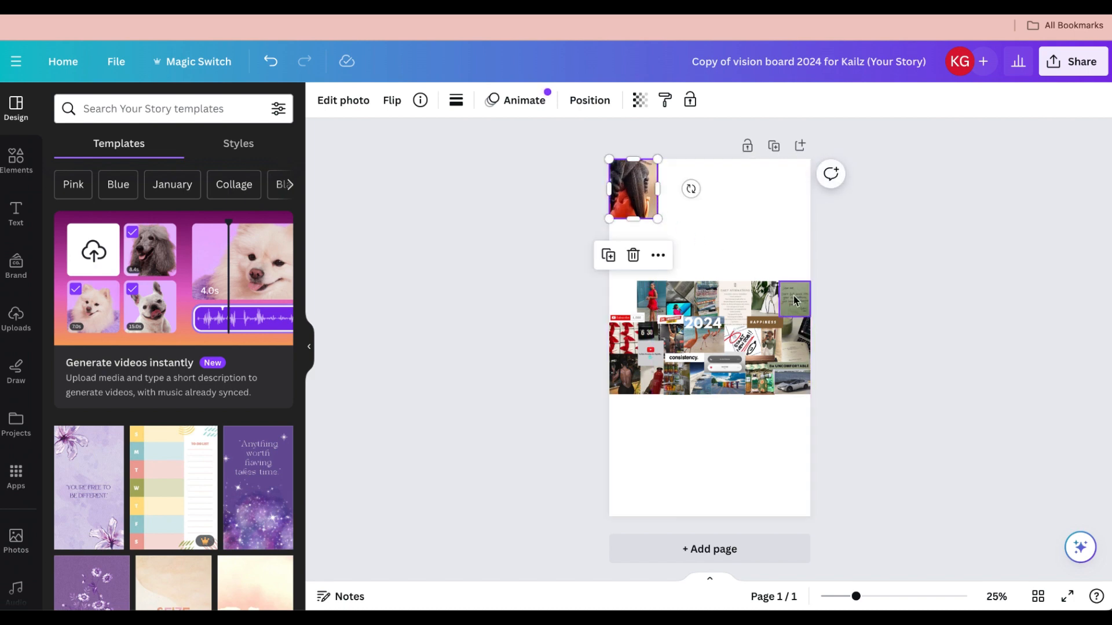
pyautogui.moveTo(799, 301); pyautogui.dragTo(760, 217)
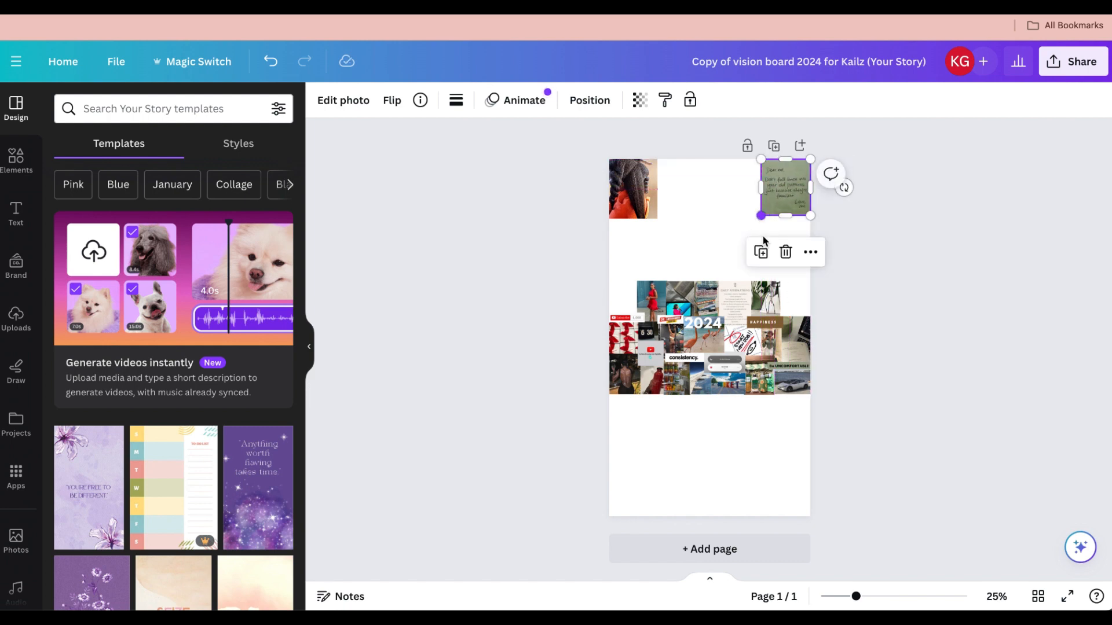
pyautogui.moveTo(800, 387); pyautogui.dragTo(761, 482)
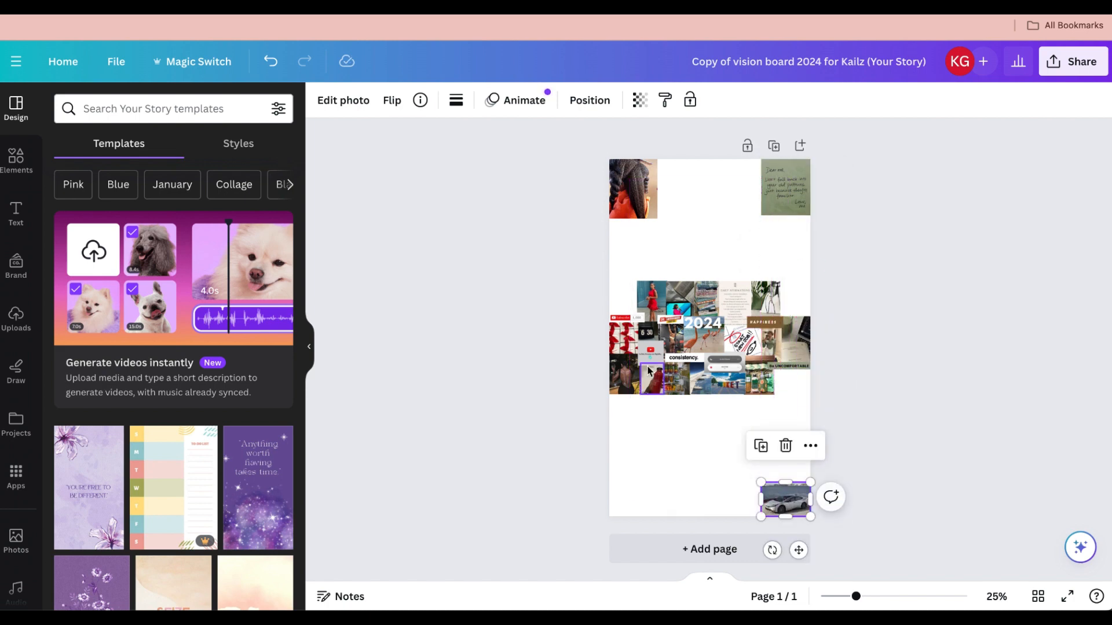
pyautogui.moveTo(627, 383); pyautogui.dragTo(663, 447)
# Step: Enlarge the red-dress photo and place it beside the braided hair, then fit the enlarged green storefront photo beside the silver car
pyautogui.moveTo(652, 288); pyautogui.dragTo(672, 166)
pyautogui.moveTo(676, 209); pyautogui.dragTo(676, 228)
pyautogui.click(763, 391)
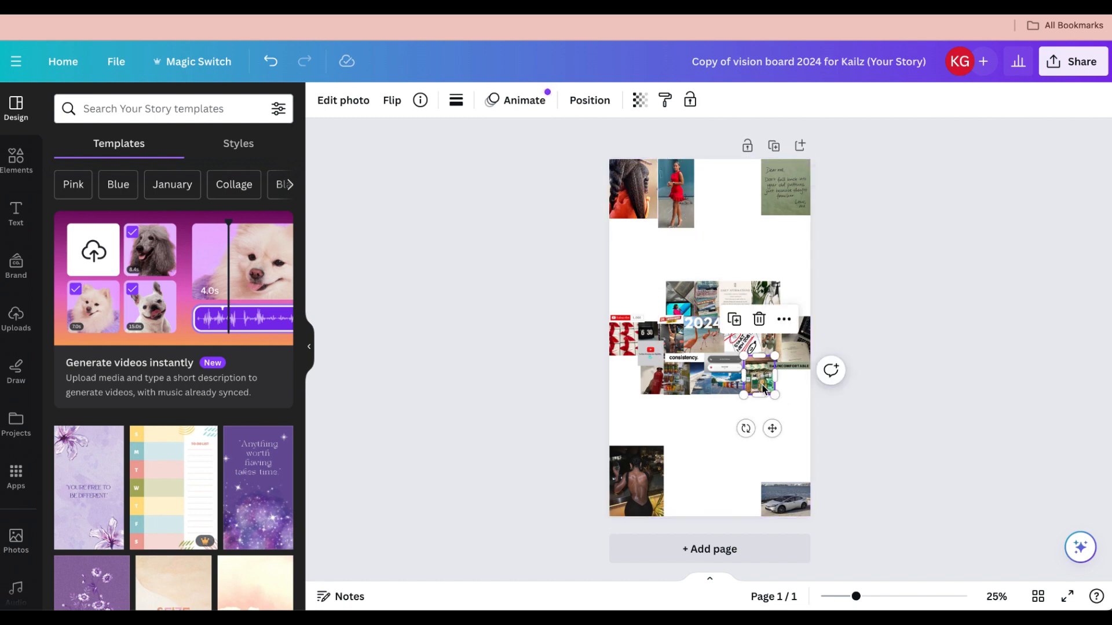
pyautogui.rightClick(762, 382)
pyautogui.click(738, 470)
pyautogui.moveTo(759, 375); pyautogui.dragTo(756, 496)
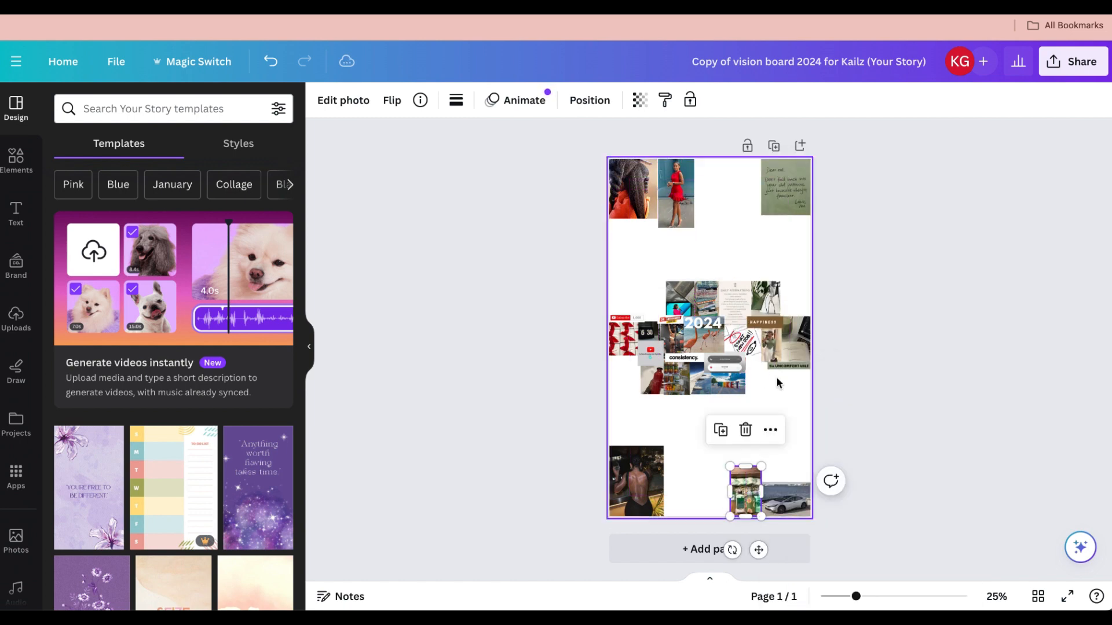
# Step: Place the enlarged open-book photo above the silver car and fill the bottom-row gap with the blue-sky and gym photos
pyautogui.moveTo(793, 359); pyautogui.dragTo(789, 458)
pyautogui.moveTo(781, 457); pyautogui.dragTo(758, 453)
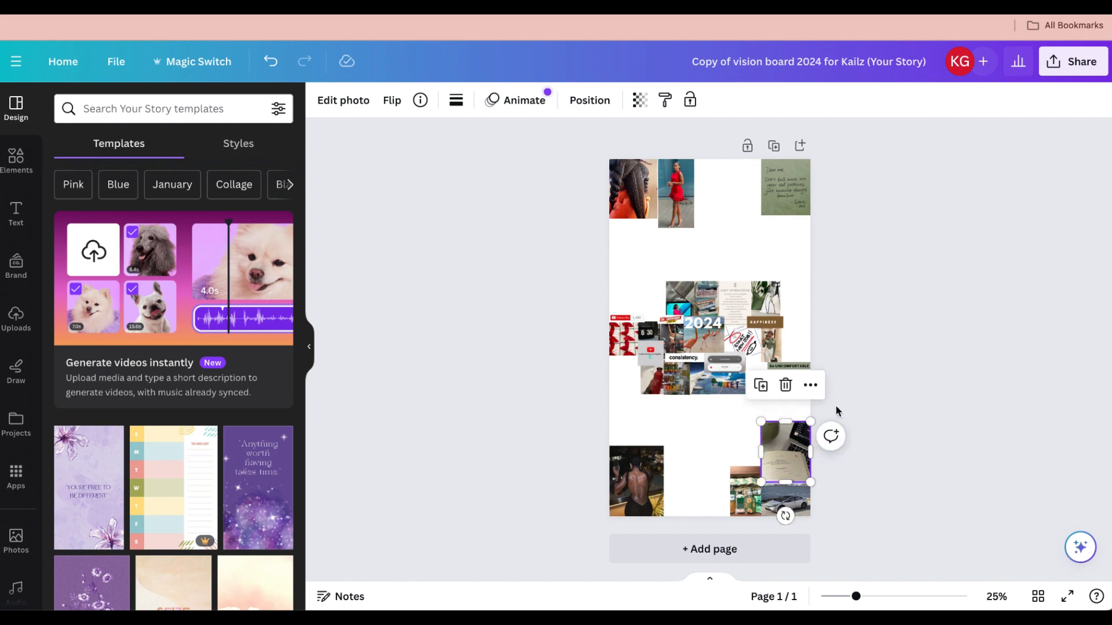
pyautogui.moveTo(724, 388); pyautogui.dragTo(709, 504)
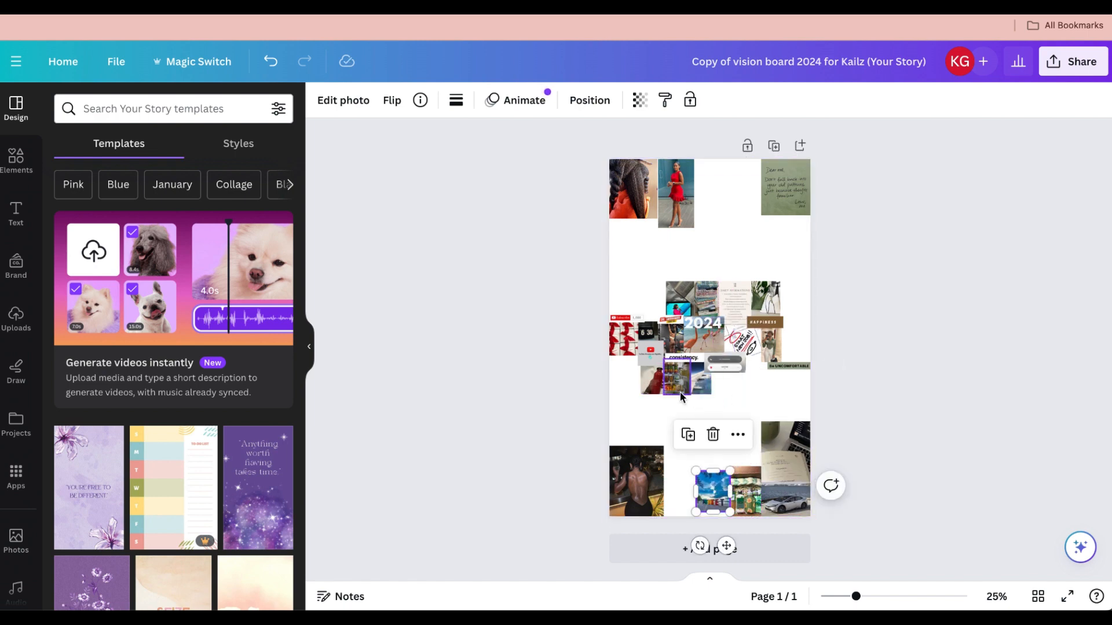
pyautogui.moveTo(650, 380); pyautogui.dragTo(681, 466)
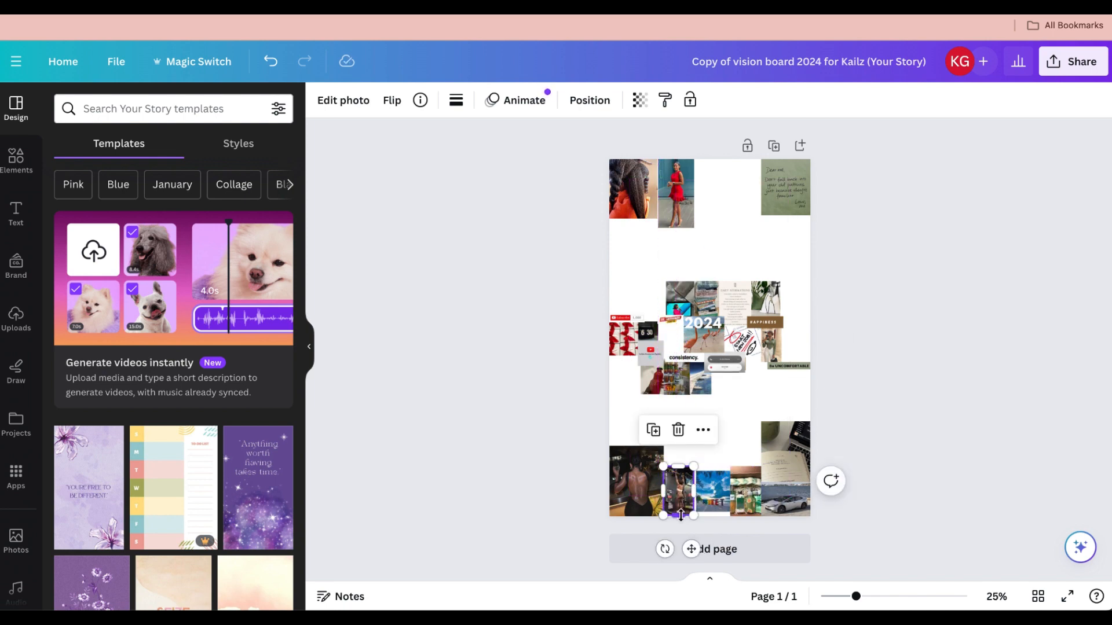
pyautogui.moveTo(681, 514); pyautogui.dragTo(680, 517)
pyautogui.moveTo(721, 502); pyautogui.dragTo(732, 492)
pyautogui.click(751, 447)
# Step: Place the enlarged red-bows photo above the bare-back portrait and the small white-outfit photo directly below the green note
pyautogui.moveTo(641, 348); pyautogui.dragTo(662, 389)
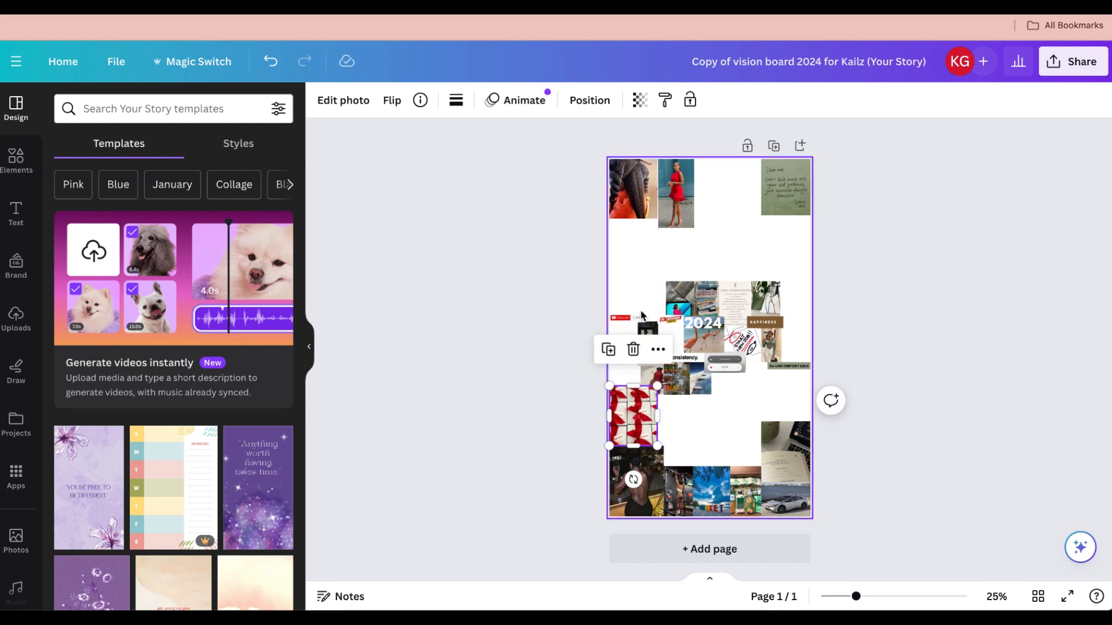
pyautogui.click(767, 297)
pyautogui.moveTo(766, 296); pyautogui.dragTo(798, 233)
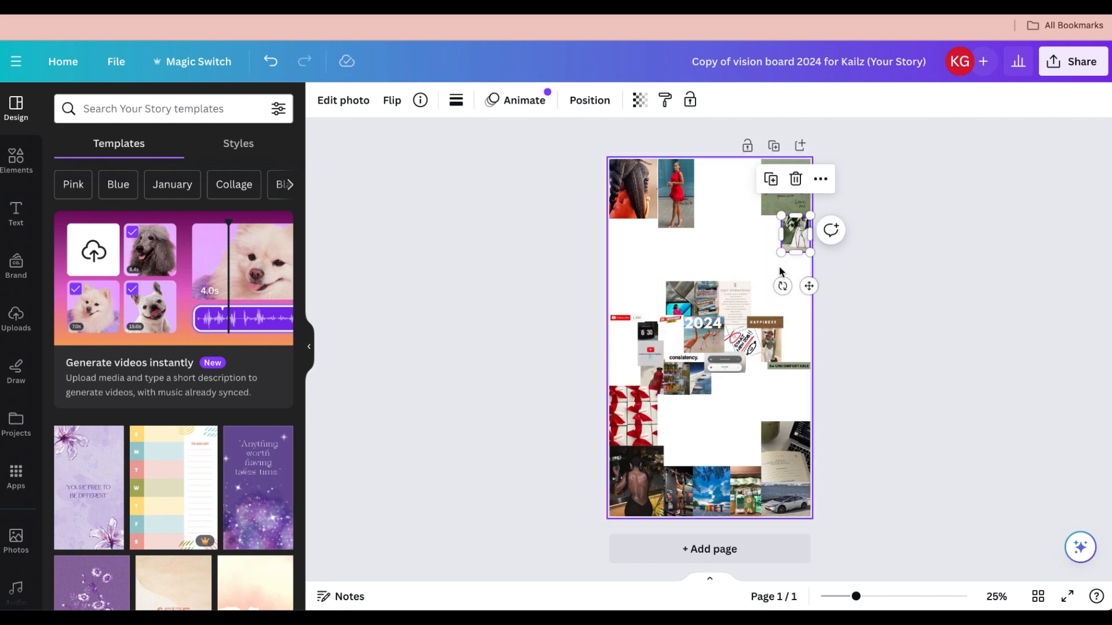
# Step: Move the HAPPINESS label aside, then place the Daily Affirmations page and the enlarged green-top selfie around the white-outfit photo
pyautogui.moveTo(763, 322); pyautogui.dragTo(700, 271)
pyautogui.click(741, 303)
pyautogui.moveTo(741, 303); pyautogui.dragTo(754, 245)
pyautogui.click(796, 236)
pyautogui.moveTo(771, 347); pyautogui.dragTo(771, 298)
pyautogui.click(855, 322)
pyautogui.click(780, 300)
pyautogui.click(854, 320)
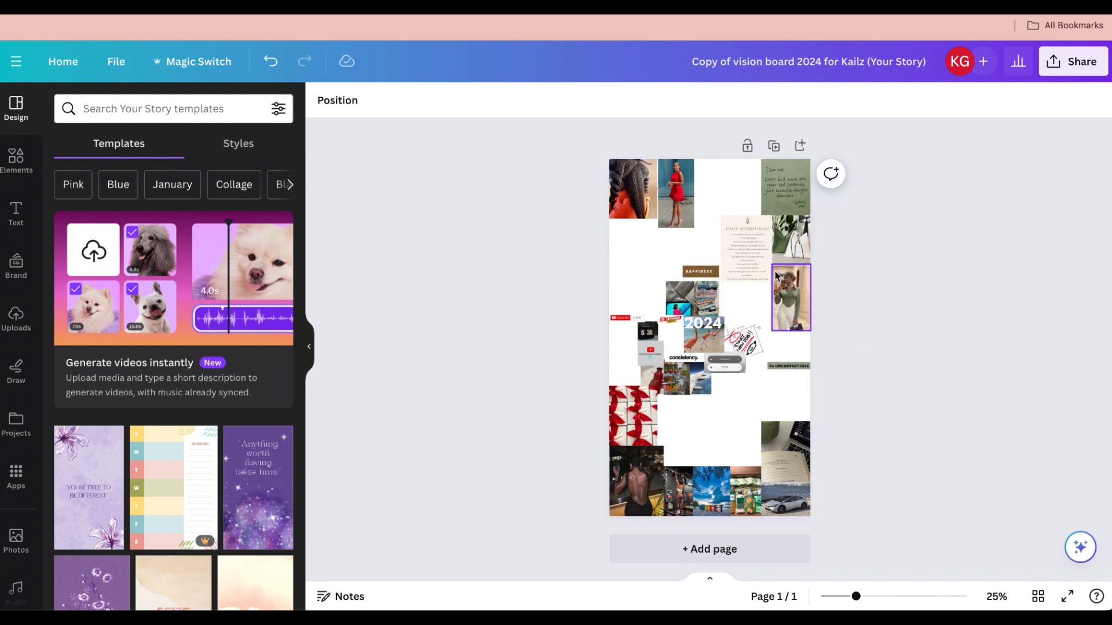
# Step: Place the enlarged laptop photo below the braided hair and the enlarged Do Not Disturb graphic above the blue-sky photo
pyautogui.moveTo(679, 298); pyautogui.dragTo(640, 275)
pyautogui.click(674, 205)
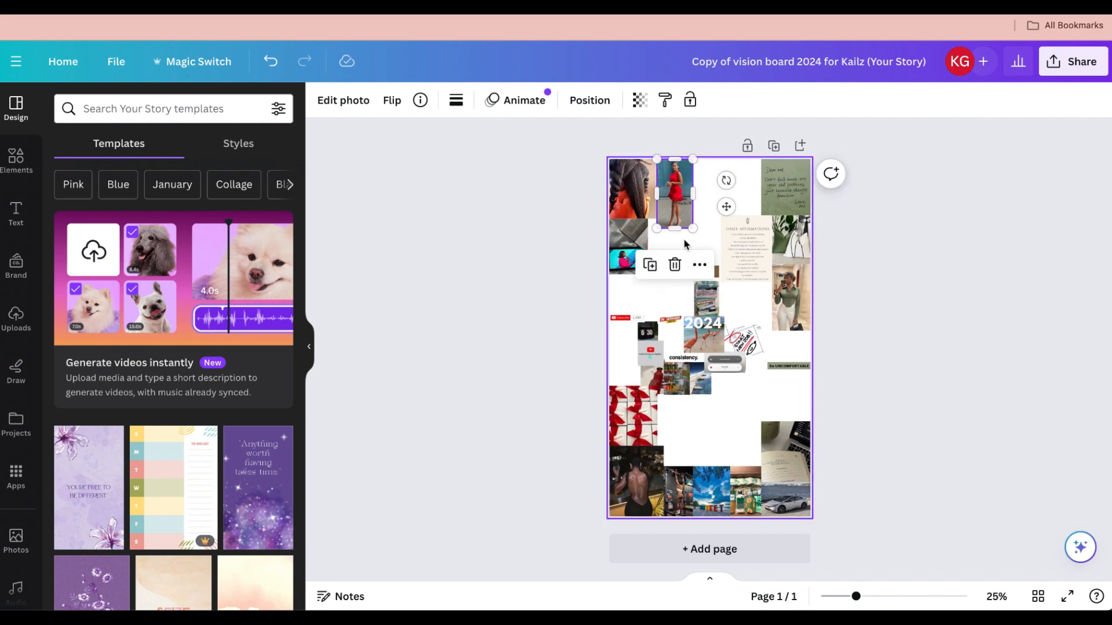
pyautogui.moveTo(725, 364); pyautogui.dragTo(694, 430)
pyautogui.click(770, 411)
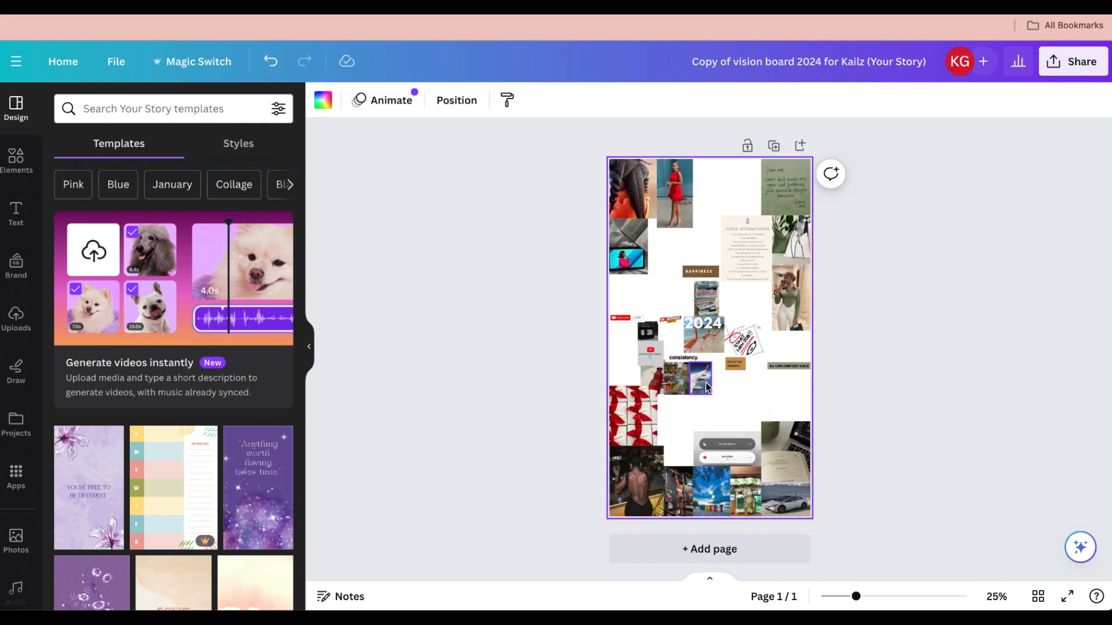
# Step: Place the YouTube Monetization Eligibility graphic below the red dress, the laptop photo beside the green note, and the red-bottle photo beside the Do Not Disturb graphic
pyautogui.click(656, 364)
pyautogui.moveTo(656, 364); pyautogui.dragTo(689, 266)
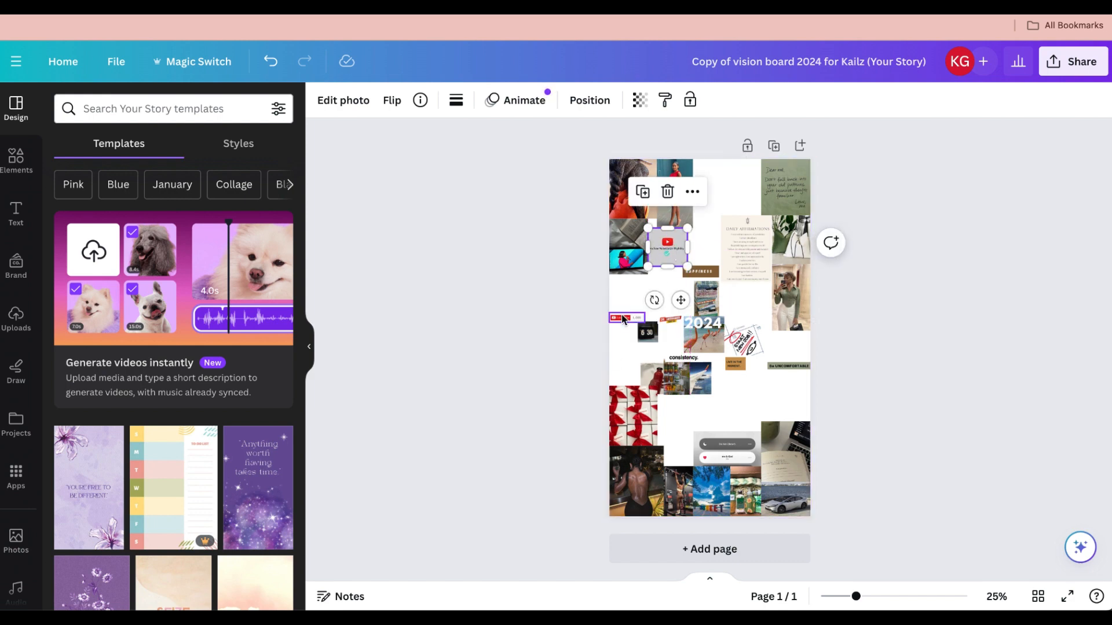
pyautogui.moveTo(624, 251); pyautogui.dragTo(739, 197)
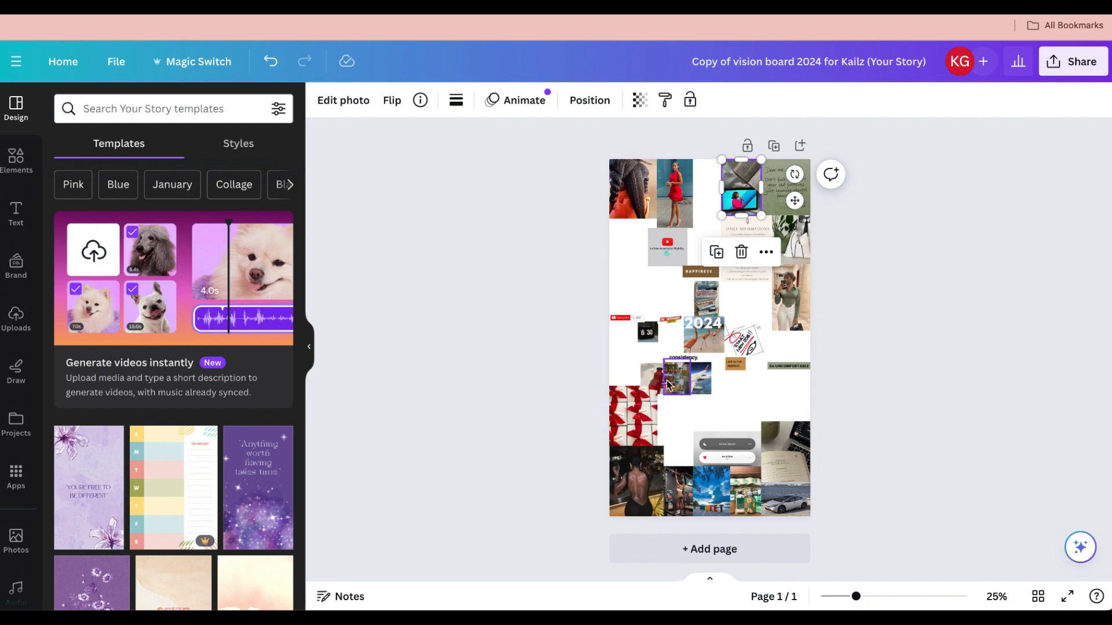
pyautogui.moveTo(660, 382); pyautogui.dragTo(677, 444)
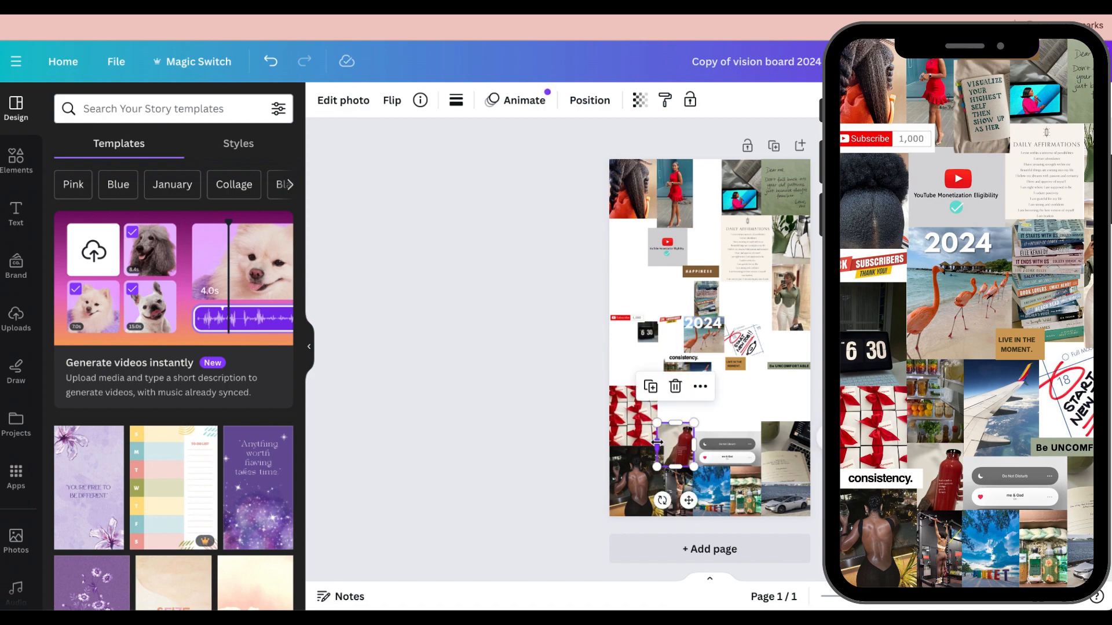